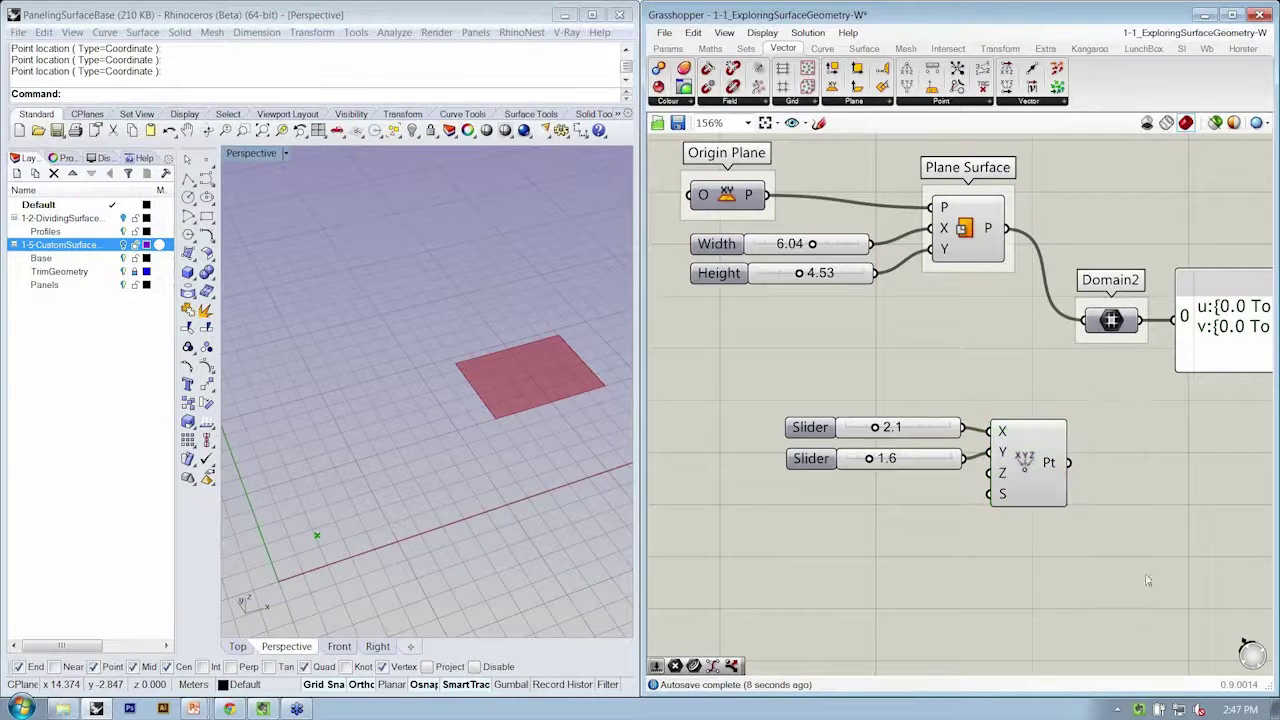
# Step: Rename the two point sliders X and Y
pyautogui.rightClick(812, 428)
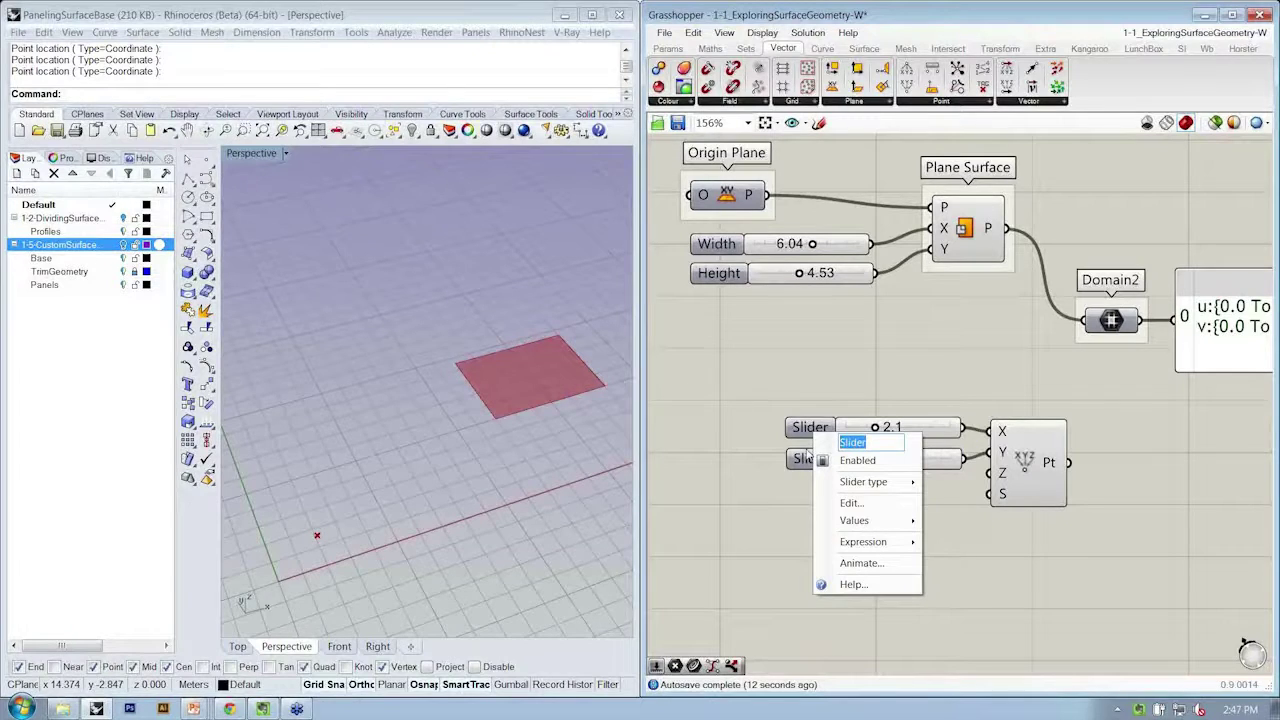
pyautogui.write('X')
pyautogui.press('Return')
pyautogui.rightClick(806, 458)
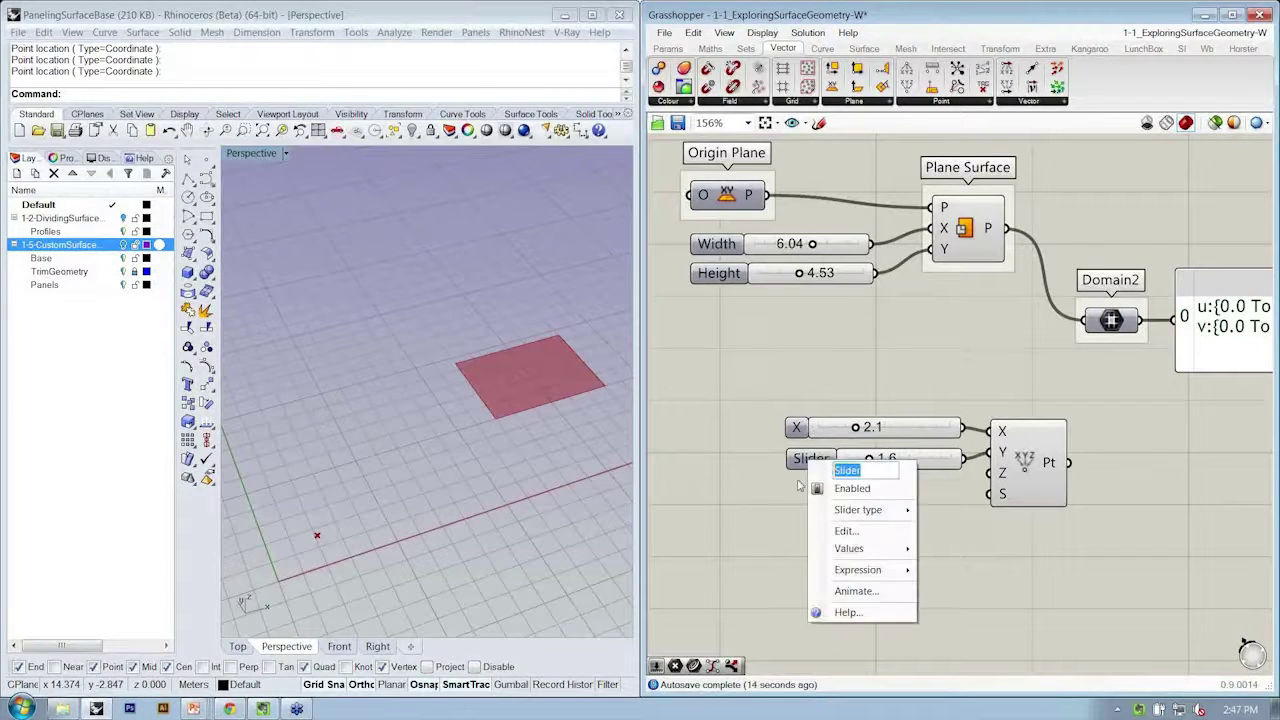
pyautogui.write('Y')
pyautogui.press('Return')
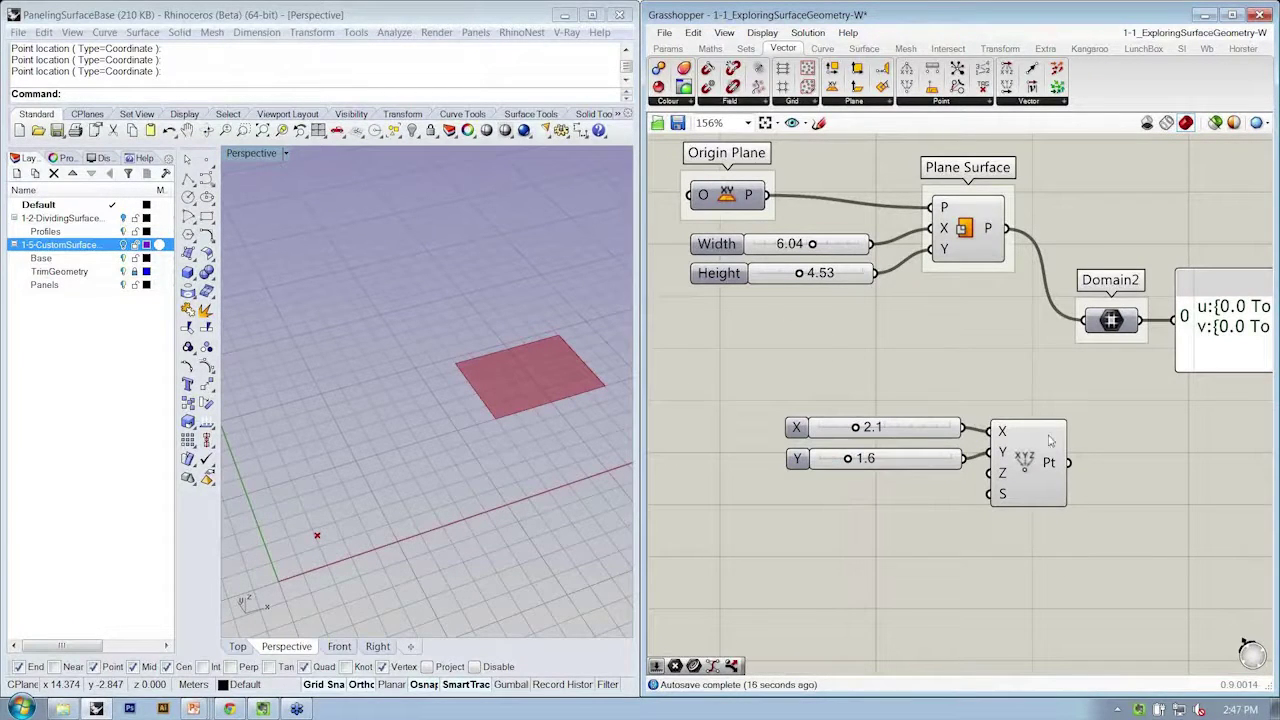
# Step: Name the point component's group World Point
pyautogui.click(998, 438)
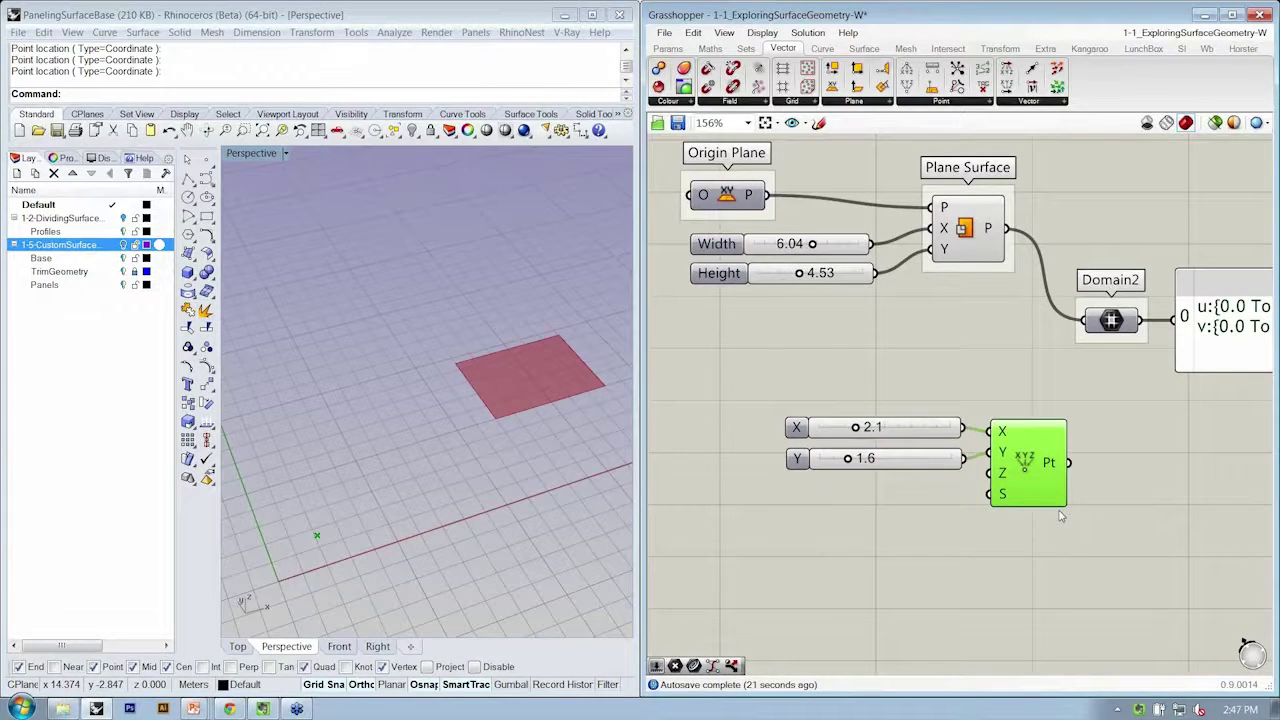
pyautogui.rightClick(1058, 515)
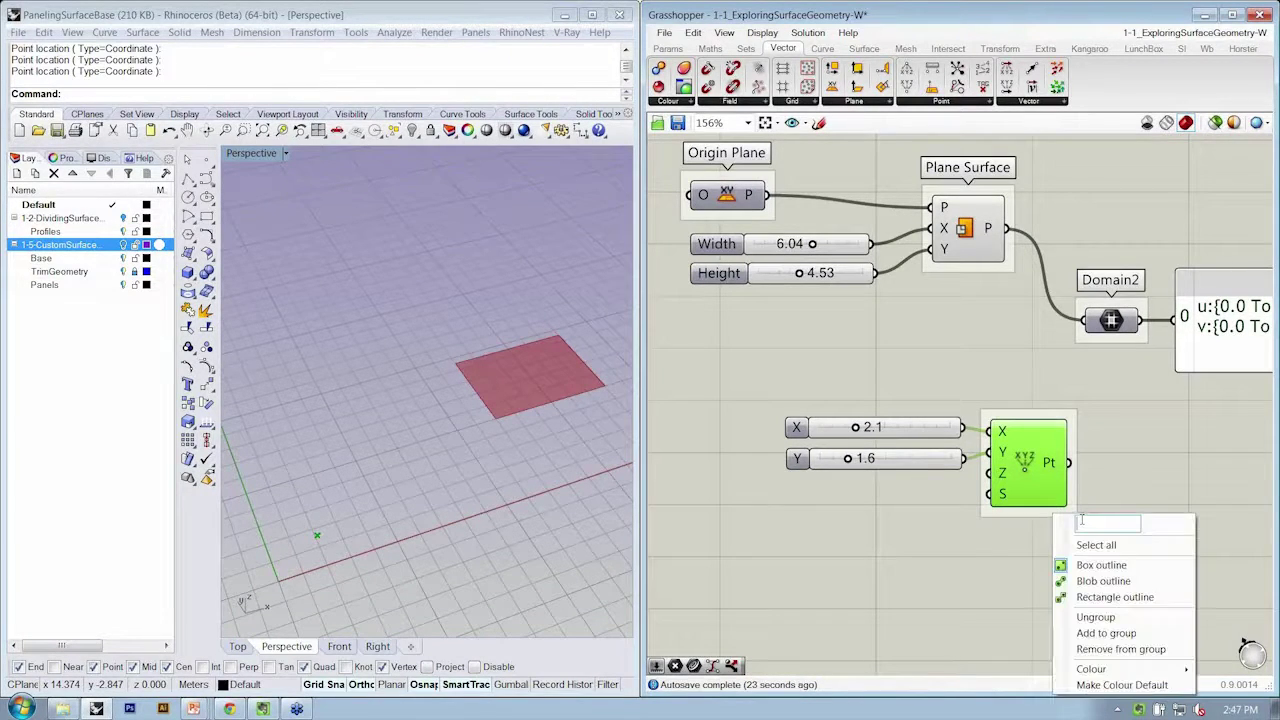
pyautogui.write('World Point')
pyautogui.press('Return')
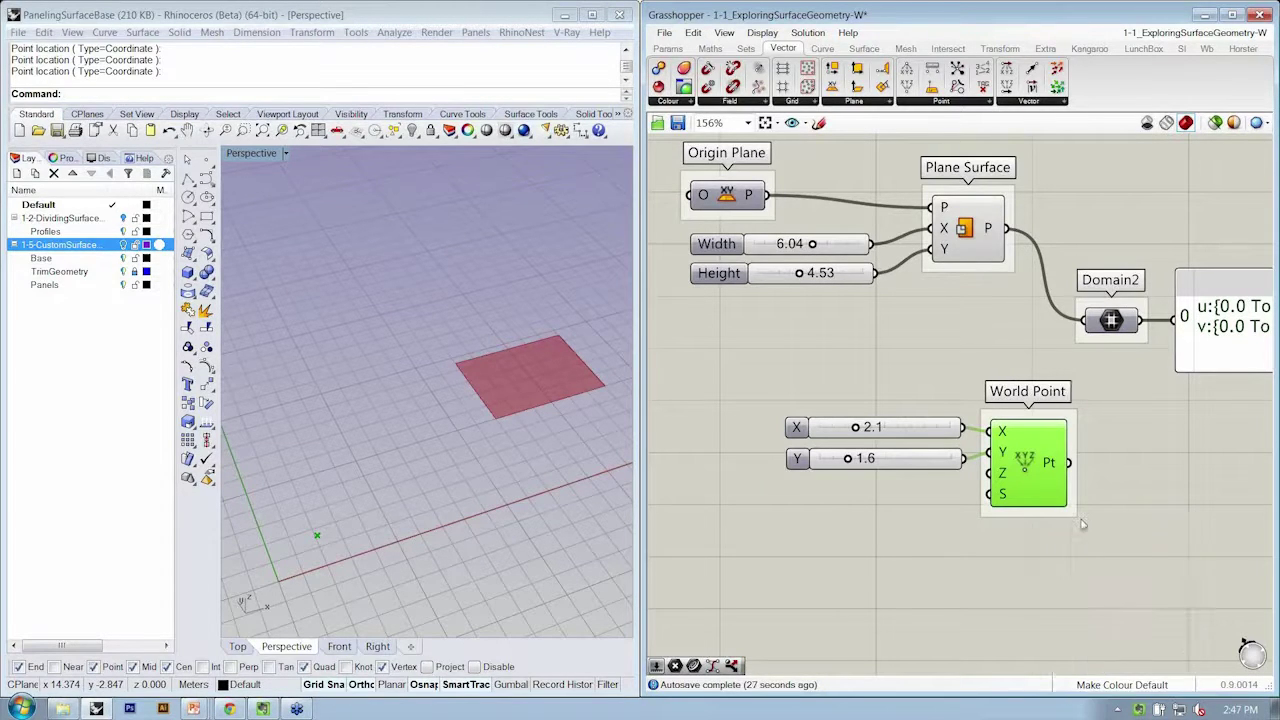
# Step: Move the X and Y sliders and World Point together to the right
pyautogui.moveTo(1054, 482); pyautogui.dragTo(1066, 482)
pyautogui.moveTo(1150, 522); pyautogui.dragTo(879, 404)
pyautogui.moveTo(1054, 470); pyautogui.dragTo(1120, 480)
pyautogui.click(1082, 582)
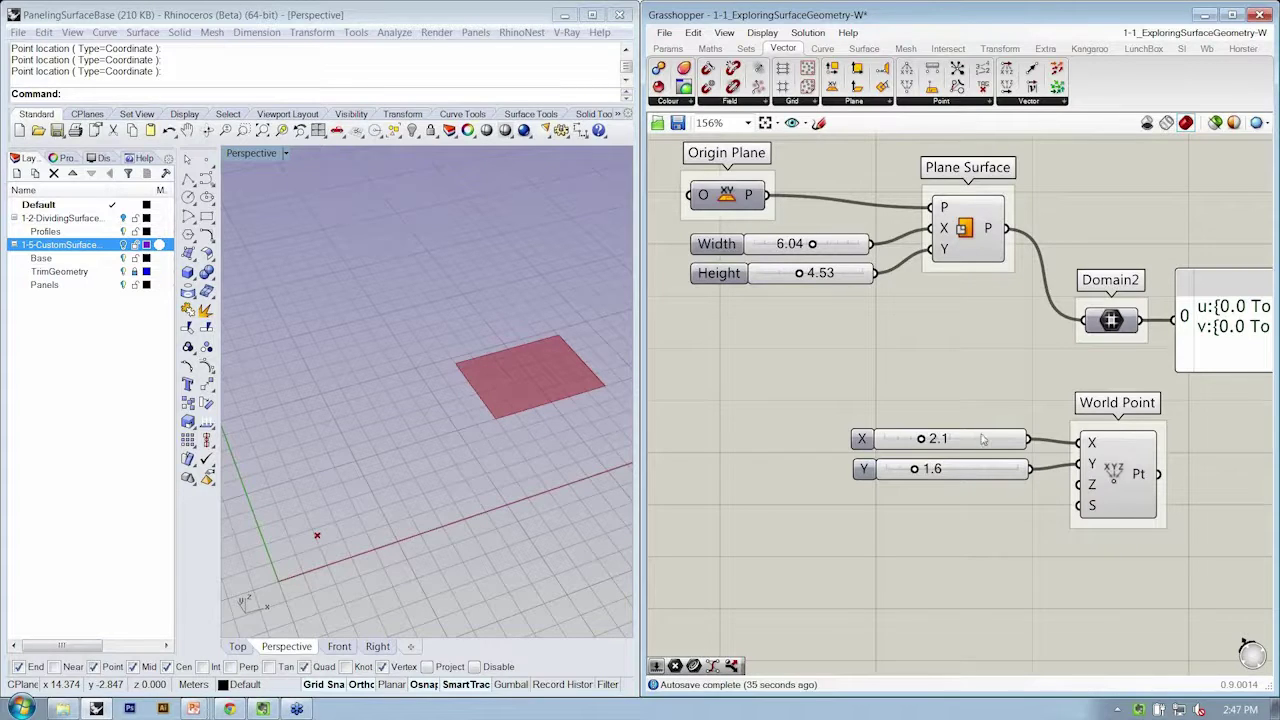
# Step: Shift the sliders and World Point down-right and Domain2 with its panel down
pyautogui.moveTo(1021, 478); pyautogui.dragTo(943, 519, button='right')
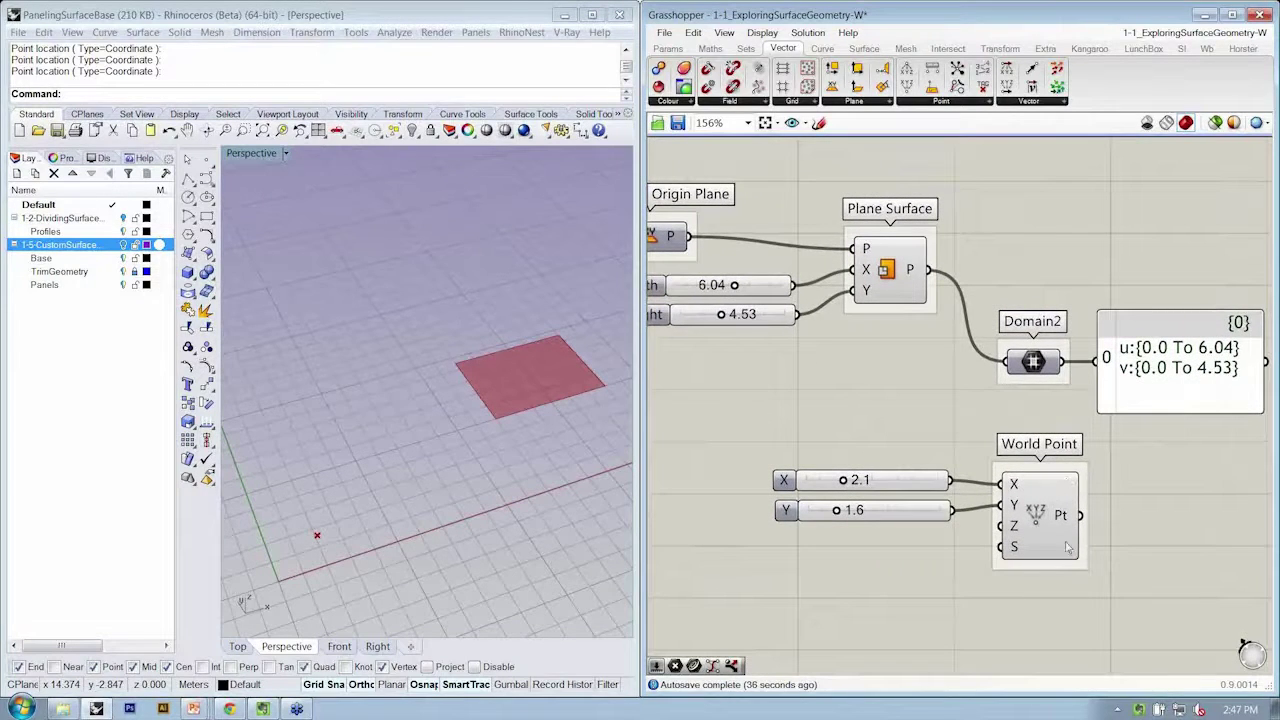
pyautogui.moveTo(1056, 456); pyautogui.dragTo(1000, 463, button='right')
pyautogui.moveTo(446, 434); pyautogui.dragTo(500, 390, button='right')
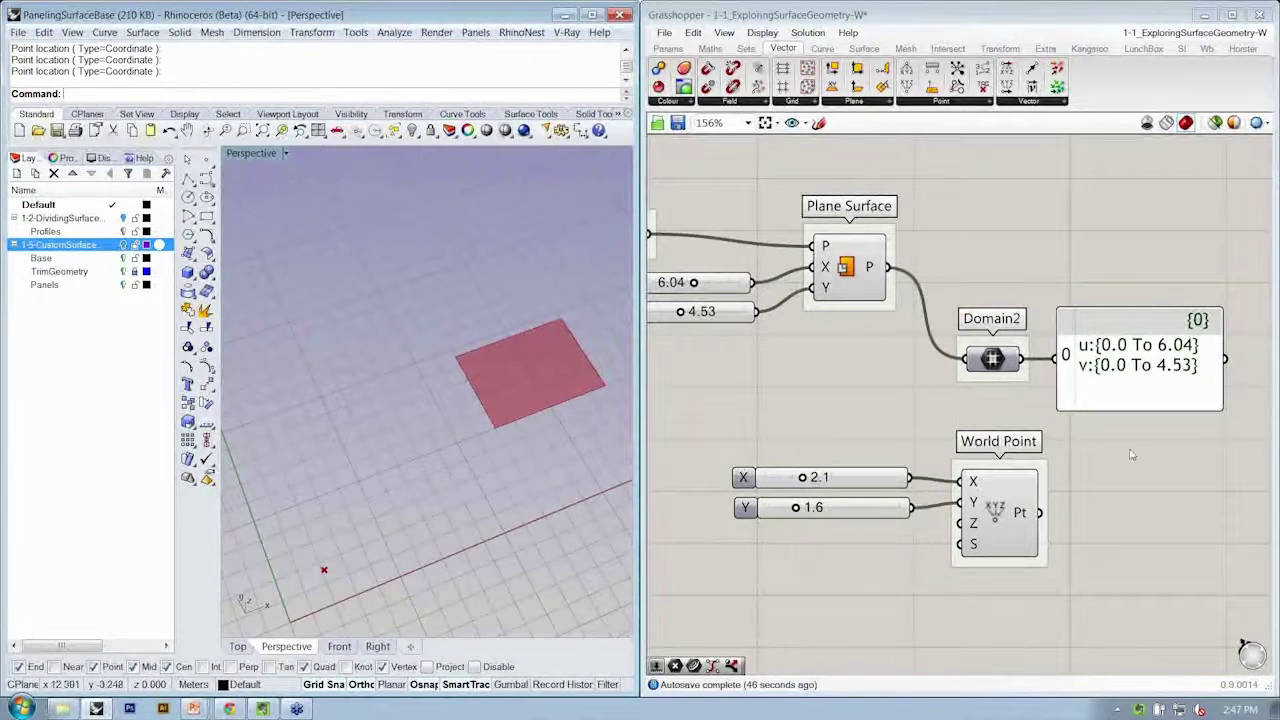
pyautogui.moveTo(1119, 620); pyautogui.dragTo(1062, 612, button='right')
pyautogui.moveTo(1062, 612); pyautogui.dragTo(720, 435)
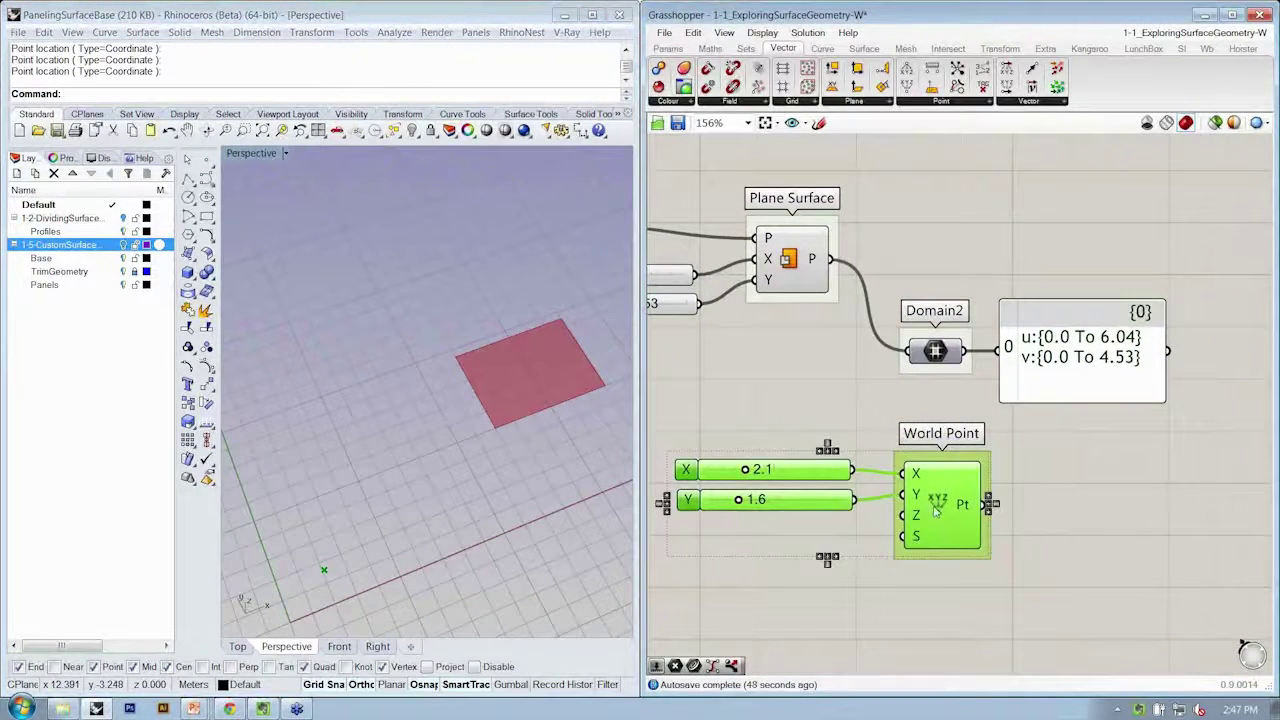
pyautogui.moveTo(937, 510); pyautogui.dragTo(1107, 543)
pyautogui.moveTo(1110, 433); pyautogui.dragTo(932, 334)
pyautogui.moveTo(934, 350); pyautogui.dragTo(929, 397)
pyautogui.click(820, 440)
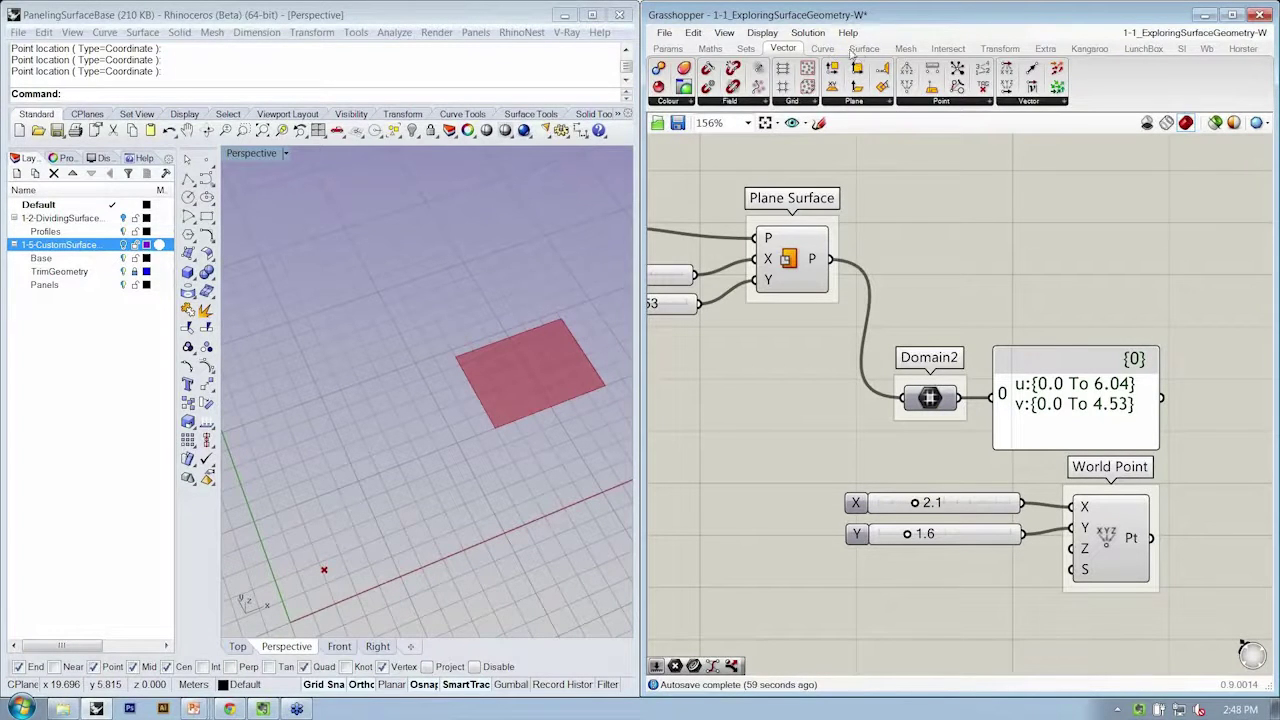
# Step: Add an Evaluate Surface component from Surface > Analysis and place it to the right
pyautogui.click(864, 49)
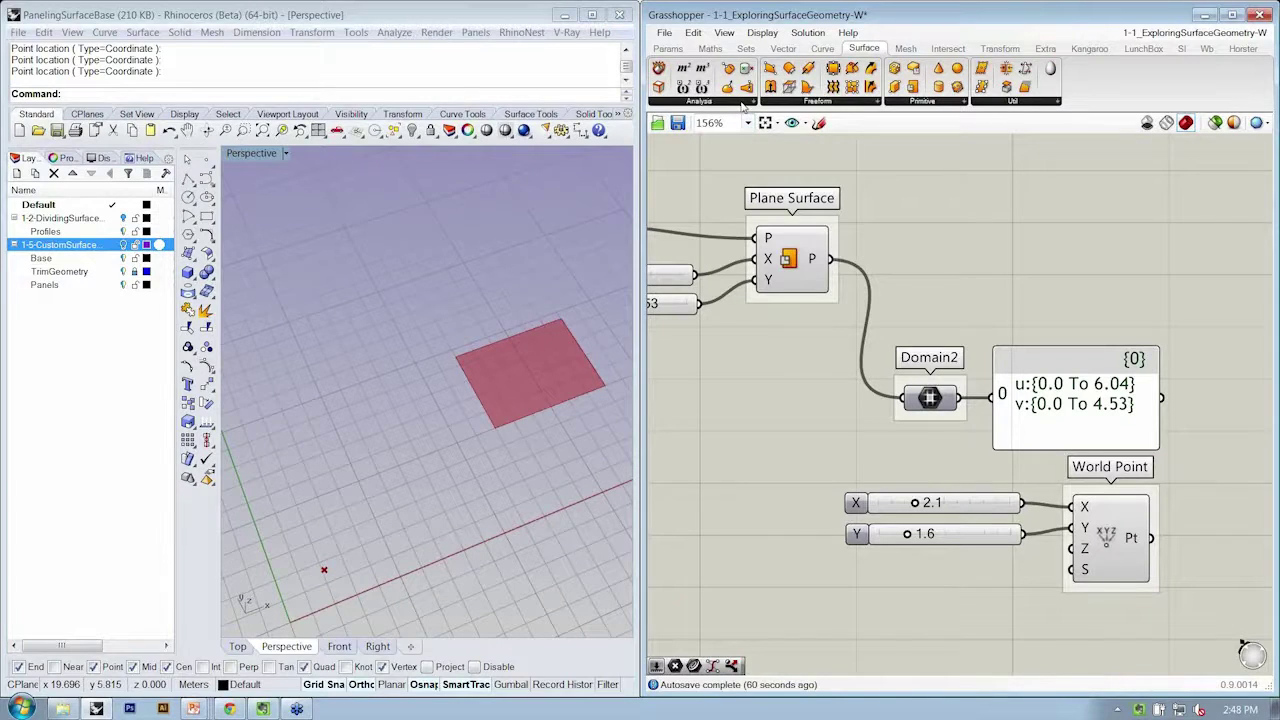
pyautogui.moveTo(742, 104)
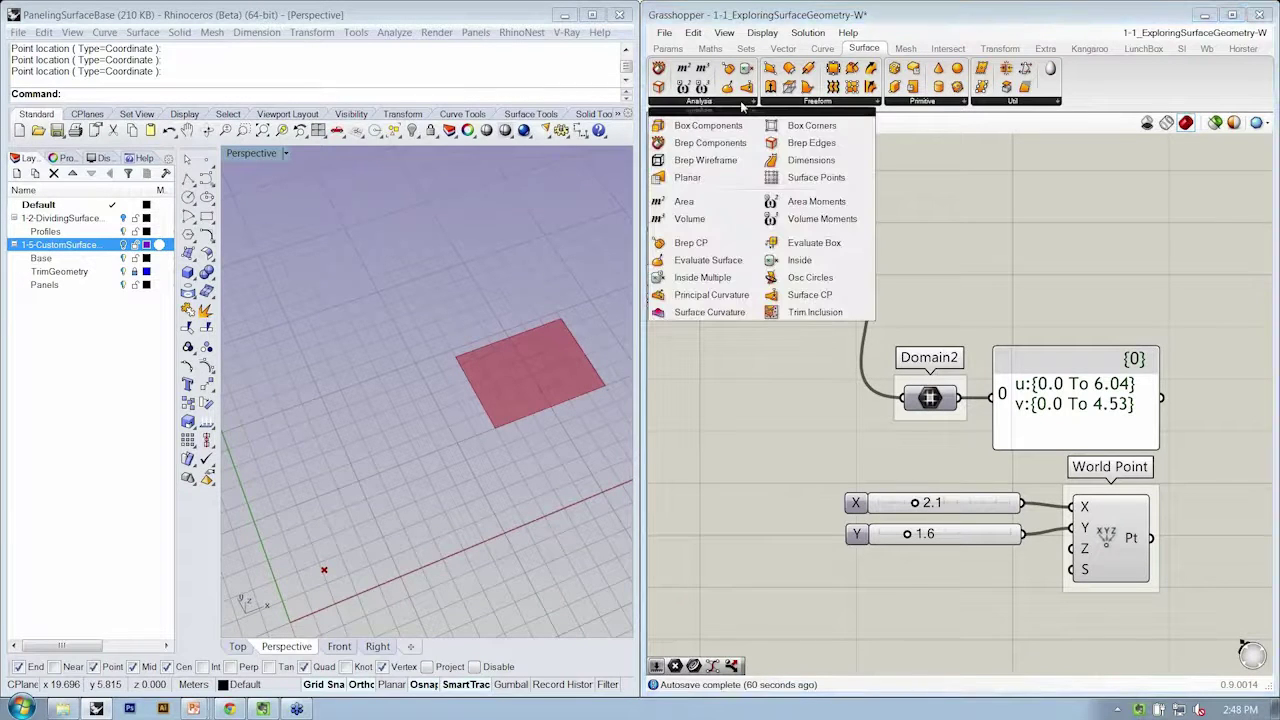
pyautogui.click(710, 262)
pyautogui.click(1025, 254)
pyautogui.moveTo(1025, 254); pyautogui.dragTo(1087, 254)
pyautogui.click(1051, 304)
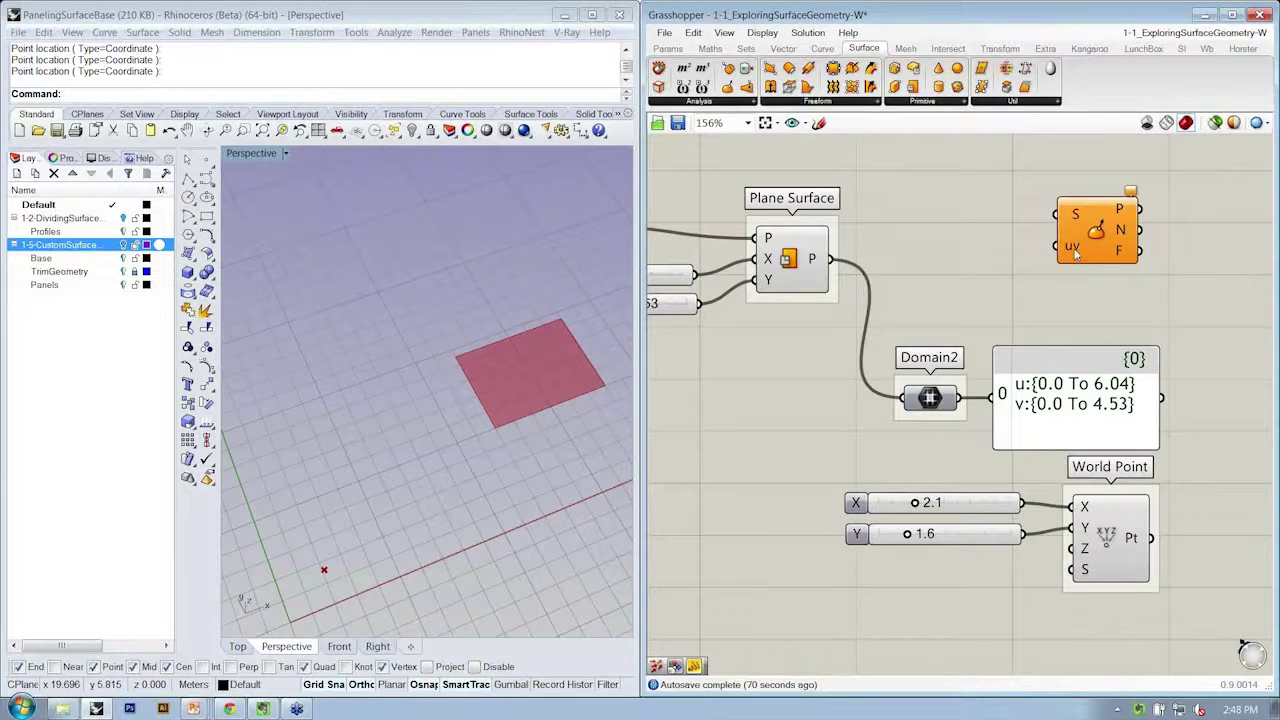
pyautogui.moveTo(1097, 242); pyautogui.dragTo(1172, 266)
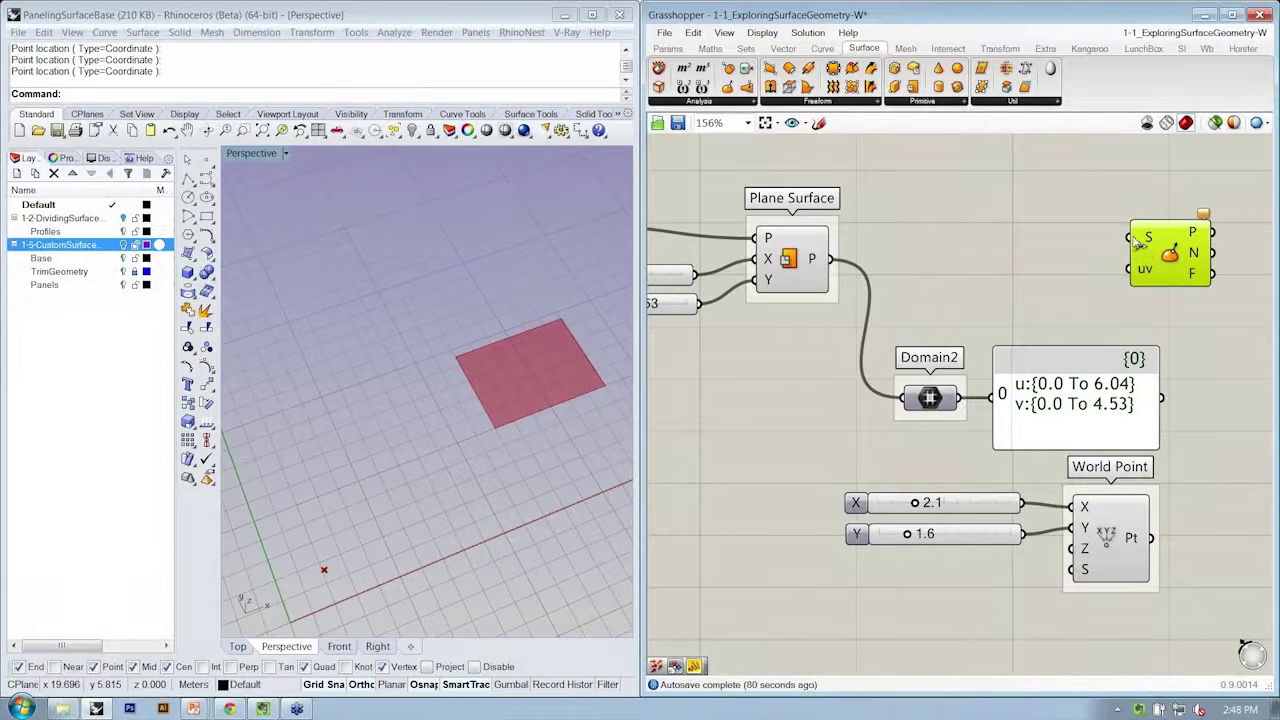
# Step: Wire the Plane Surface into Evaluate Surface's S input
pyautogui.moveTo(831, 259); pyautogui.dragTo(1166, 250)
pyautogui.scroll(-1, 1168, 252)
pyautogui.moveTo(1060, 252); pyautogui.dragTo(1198, 262)
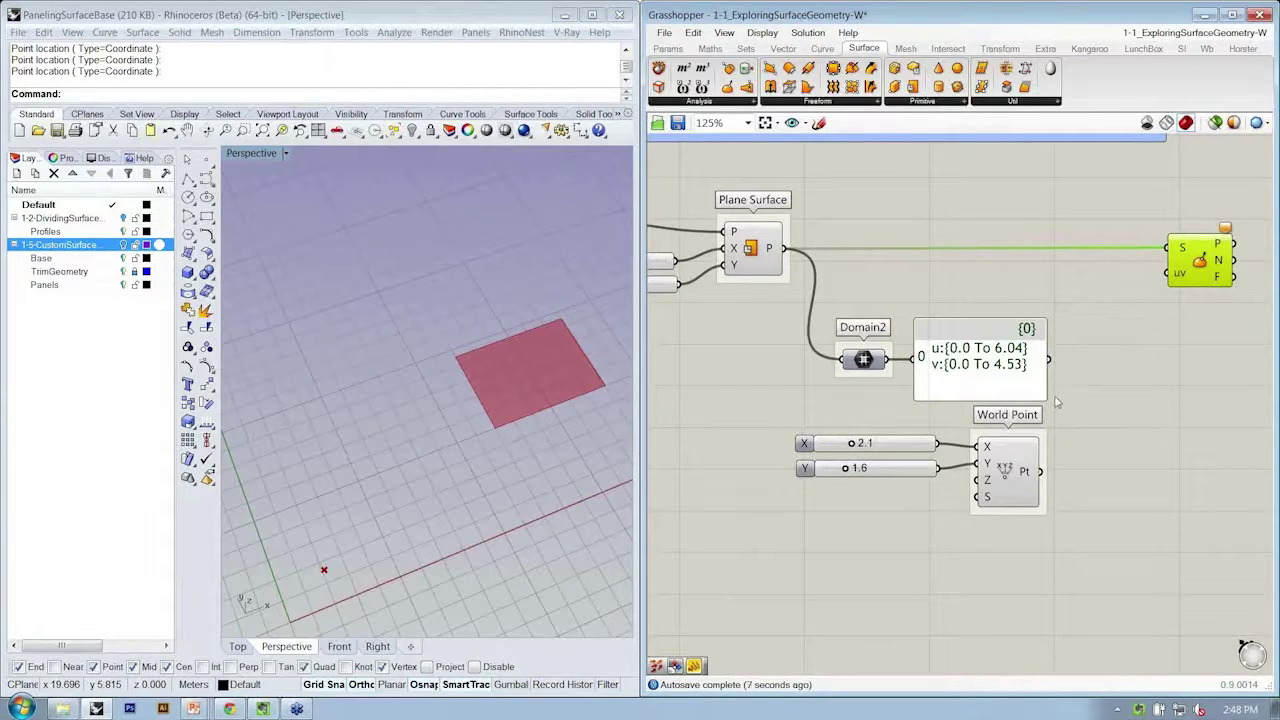
# Step: Resize the domain panel and move it with Domain2 to the left
pyautogui.moveTo(1043, 398); pyautogui.dragTo(1003, 362)
pyautogui.keyDown('shift'); pyautogui.click(863, 360); pyautogui.keyUp('shift')
pyautogui.moveTo(863, 360); pyautogui.dragTo(840, 362)
pyautogui.click(845, 395)
pyautogui.moveTo(1058, 386); pyautogui.dragTo(785, 338)
pyautogui.click(745, 352)
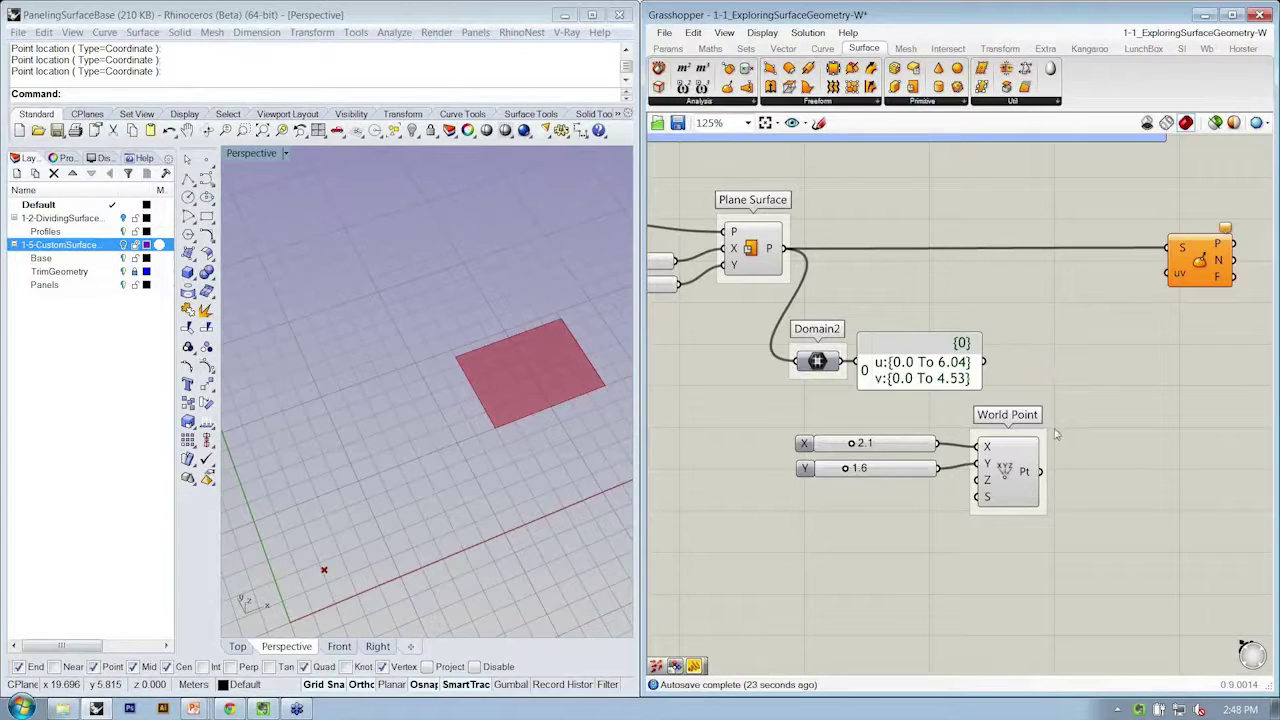
# Step: Move the X/Y sliders and World Point down-right on the canvas
pyautogui.moveTo(1057, 434); pyautogui.dragTo(1039, 434, button='right')
pyautogui.moveTo(1105, 438); pyautogui.dragTo(860, 520)
pyautogui.moveTo(1007, 434); pyautogui.dragTo(1077, 461)
pyautogui.click(1100, 403)
pyautogui.moveTo(1138, 404); pyautogui.dragTo(990, 602)
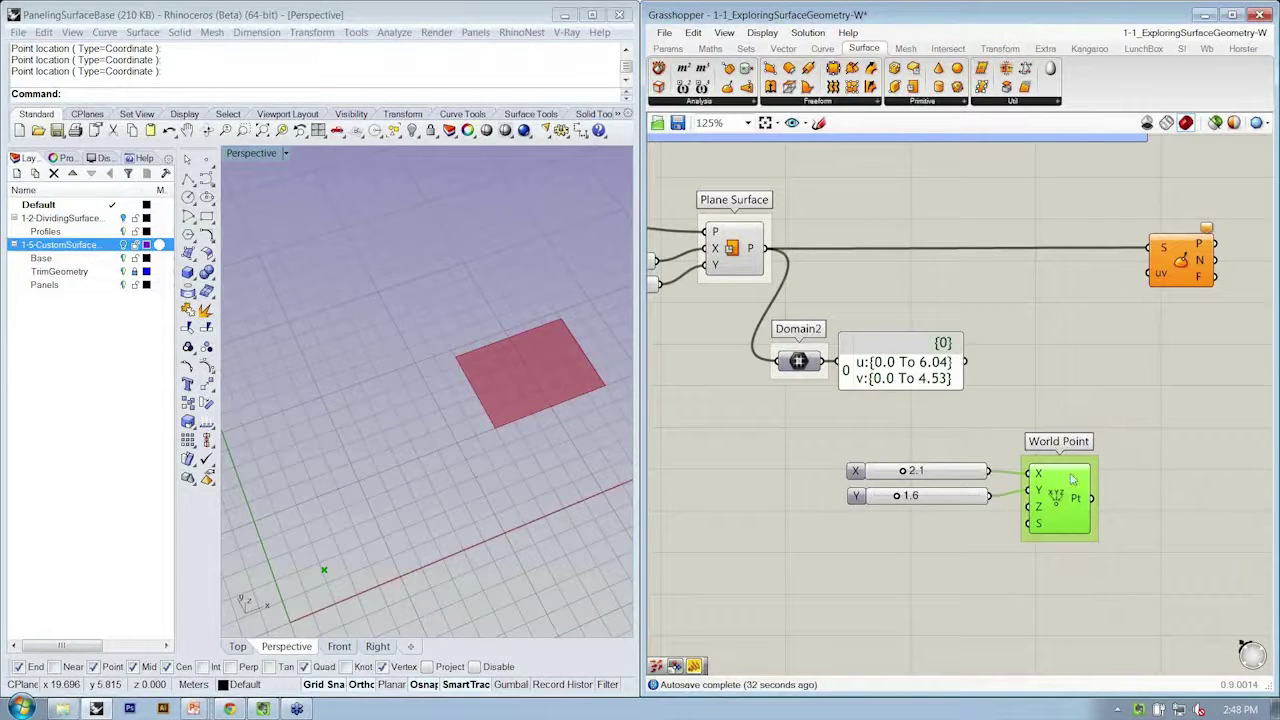
pyautogui.moveTo(1136, 567); pyautogui.dragTo(847, 423)
pyautogui.moveTo(1056, 494); pyautogui.dragTo(1133, 605)
# Step: Copy the sliders and World Point, renaming the upper group Surface Point
pyautogui.moveTo(1115, 400); pyautogui.dragTo(1115, 445)
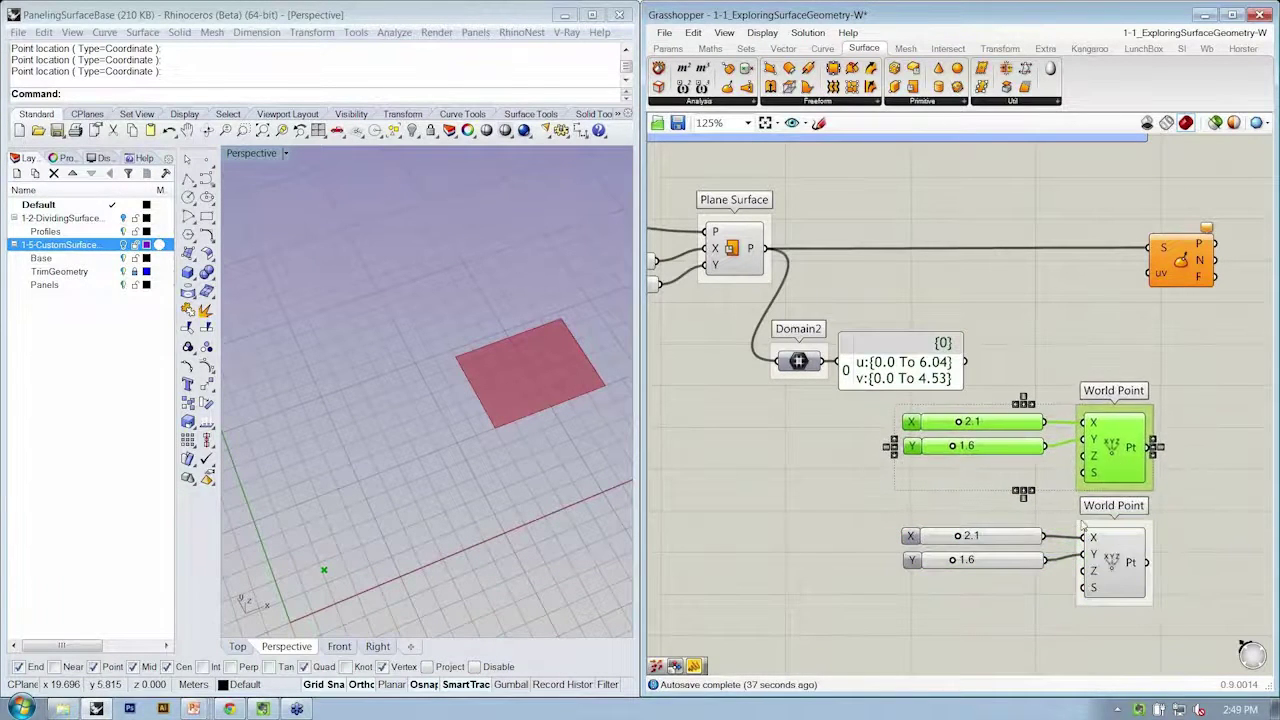
pyautogui.click(1166, 329)
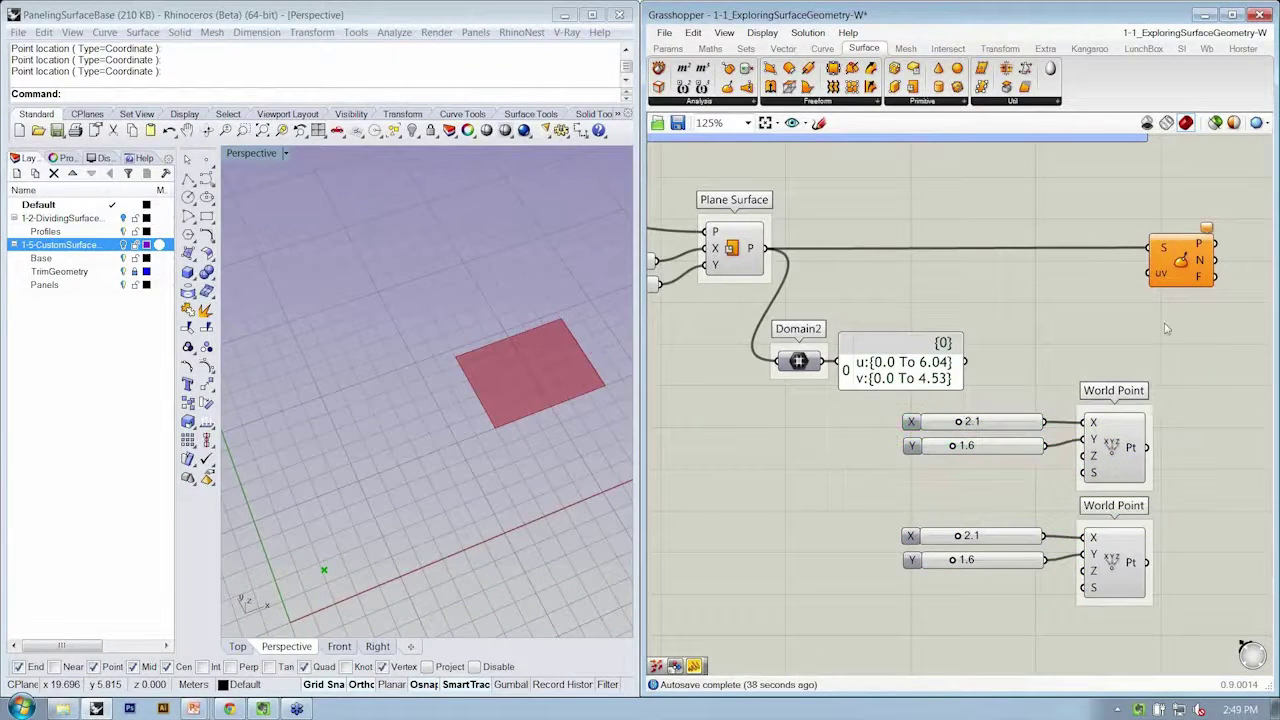
pyautogui.rightClick(1134, 410)
pyautogui.moveTo(1184, 416); pyautogui.dragTo(1143, 413)
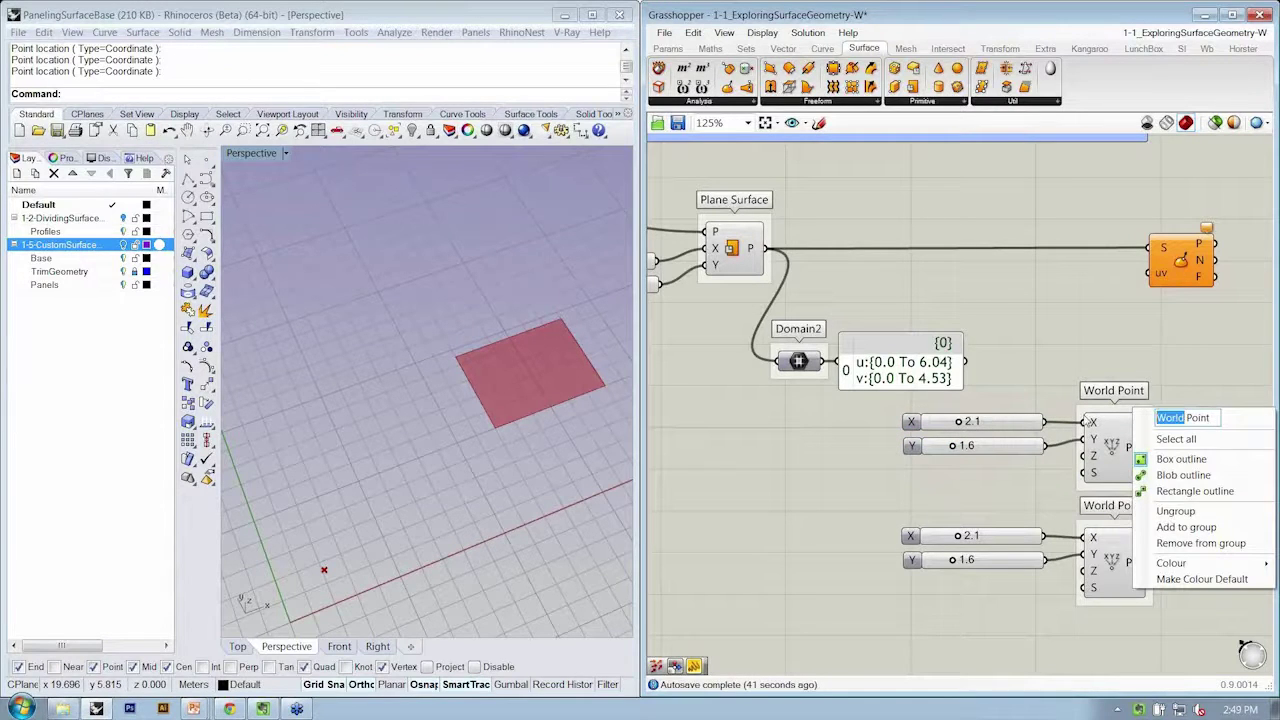
pyautogui.write('Surface')
pyautogui.press('Return')
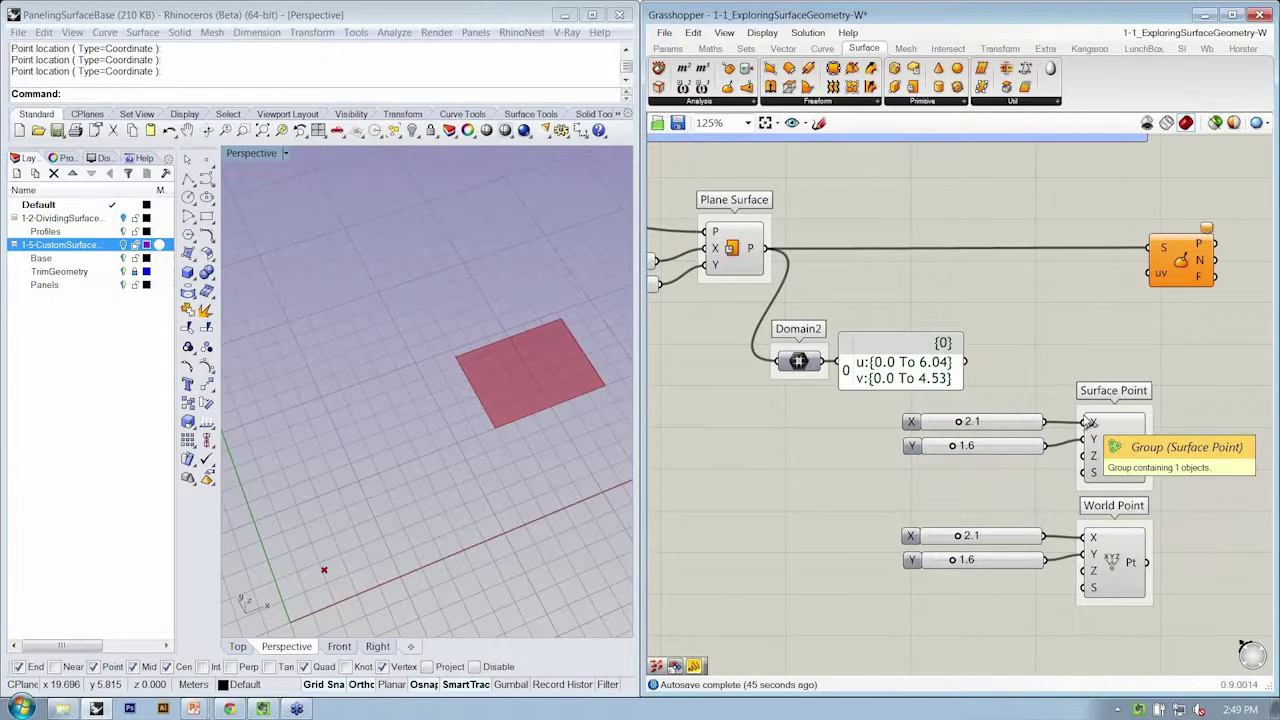
# Step: Rename the Surface Point sliders from X and Y to U and V
pyautogui.moveTo(1085, 329); pyautogui.dragTo(1034, 331, button='right')
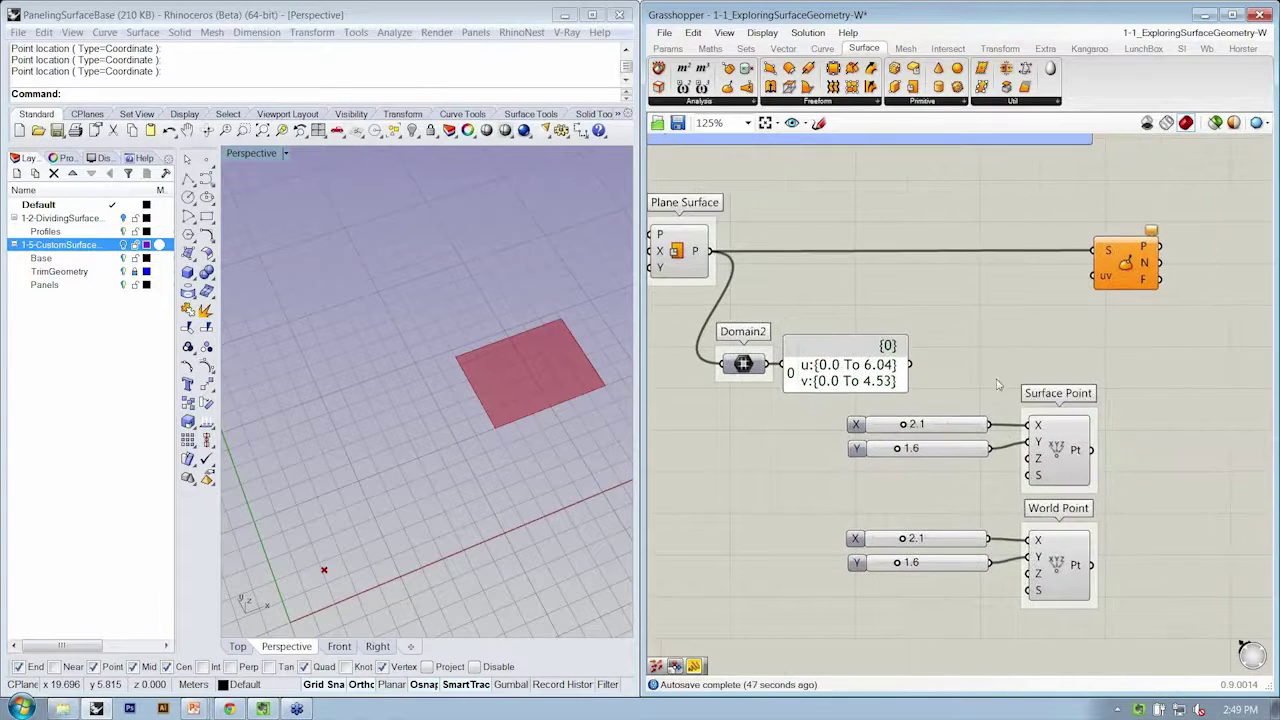
pyautogui.scroll(2, 1000, 384)
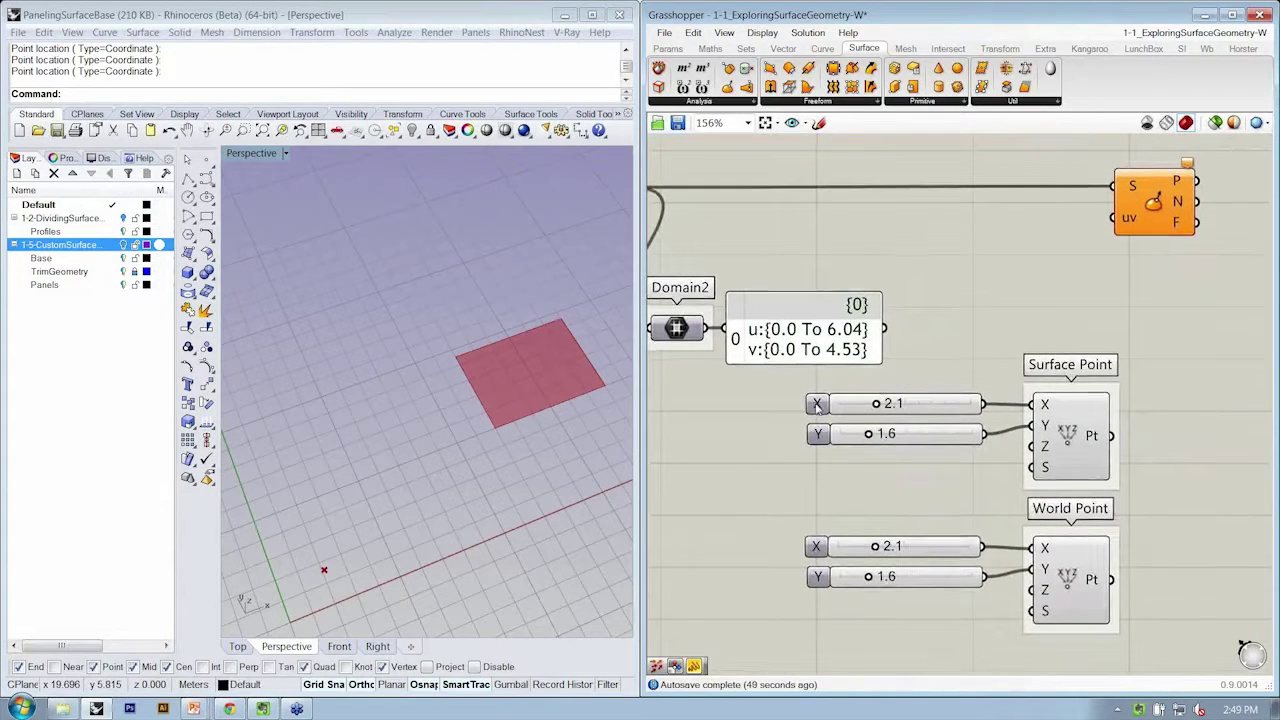
pyautogui.rightClick(817, 405)
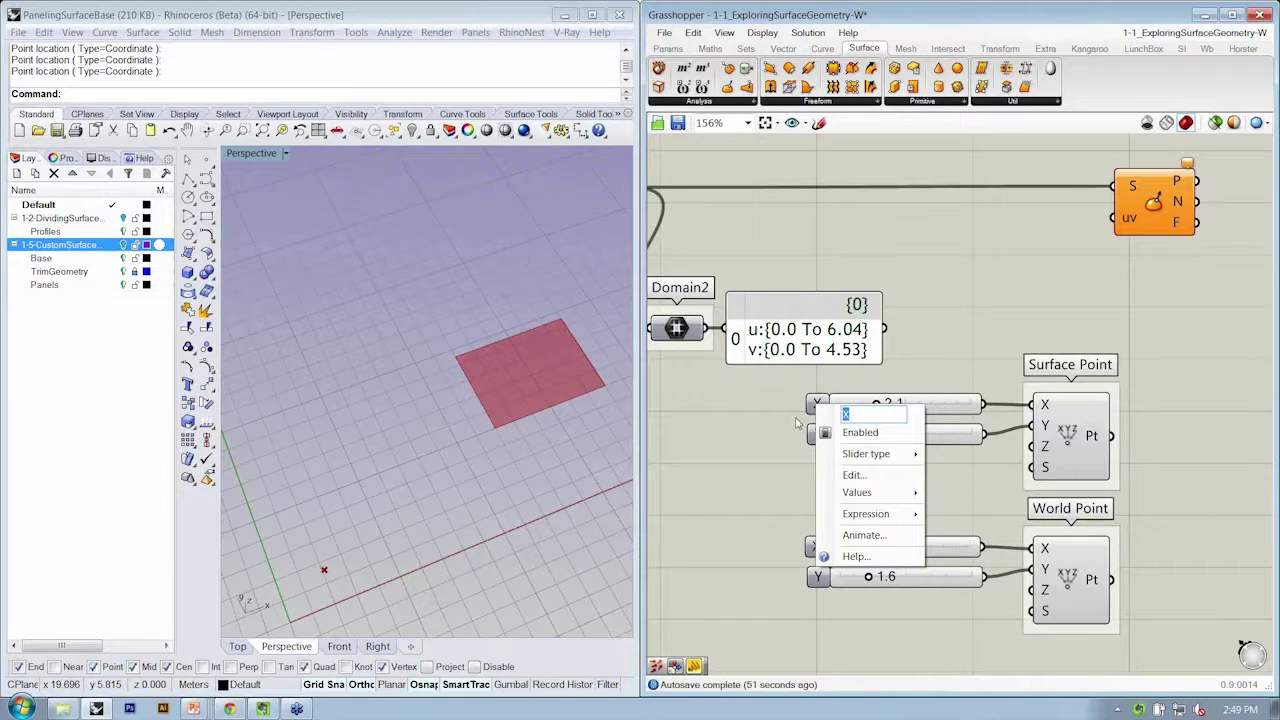
pyautogui.write('U')
pyautogui.press('Return')
pyautogui.rightClick(821, 438)
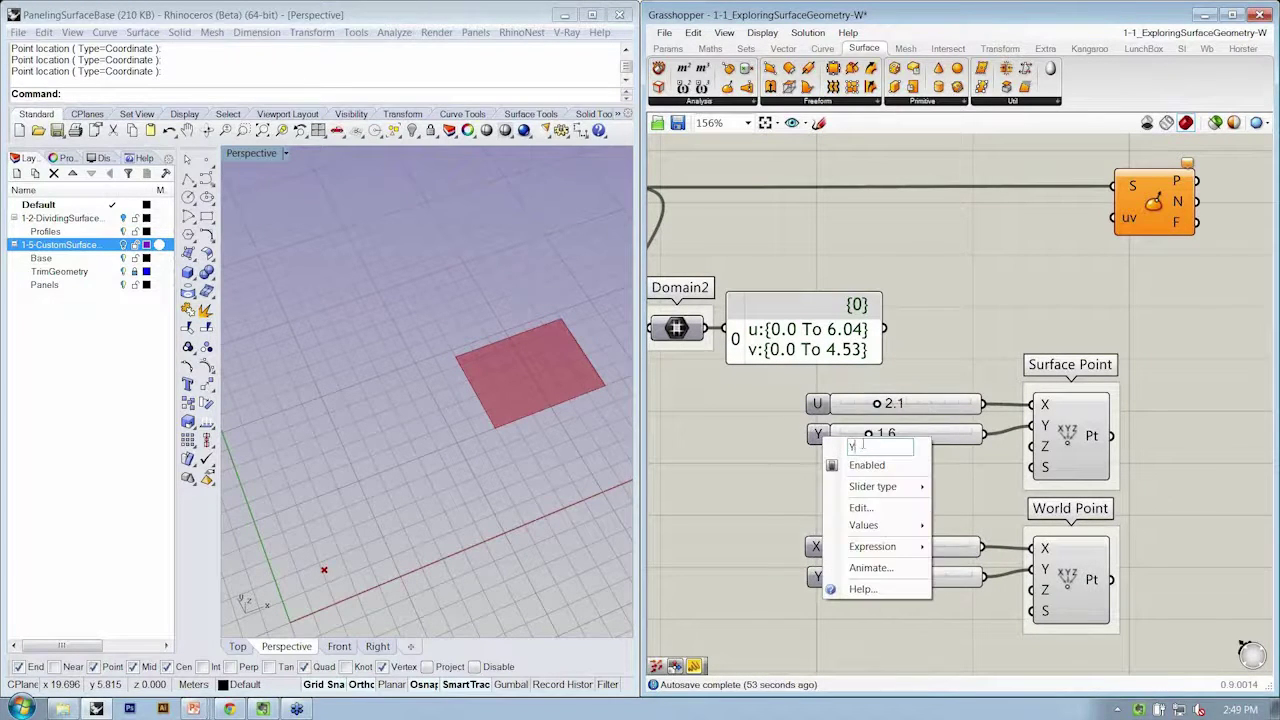
pyautogui.press('Return')
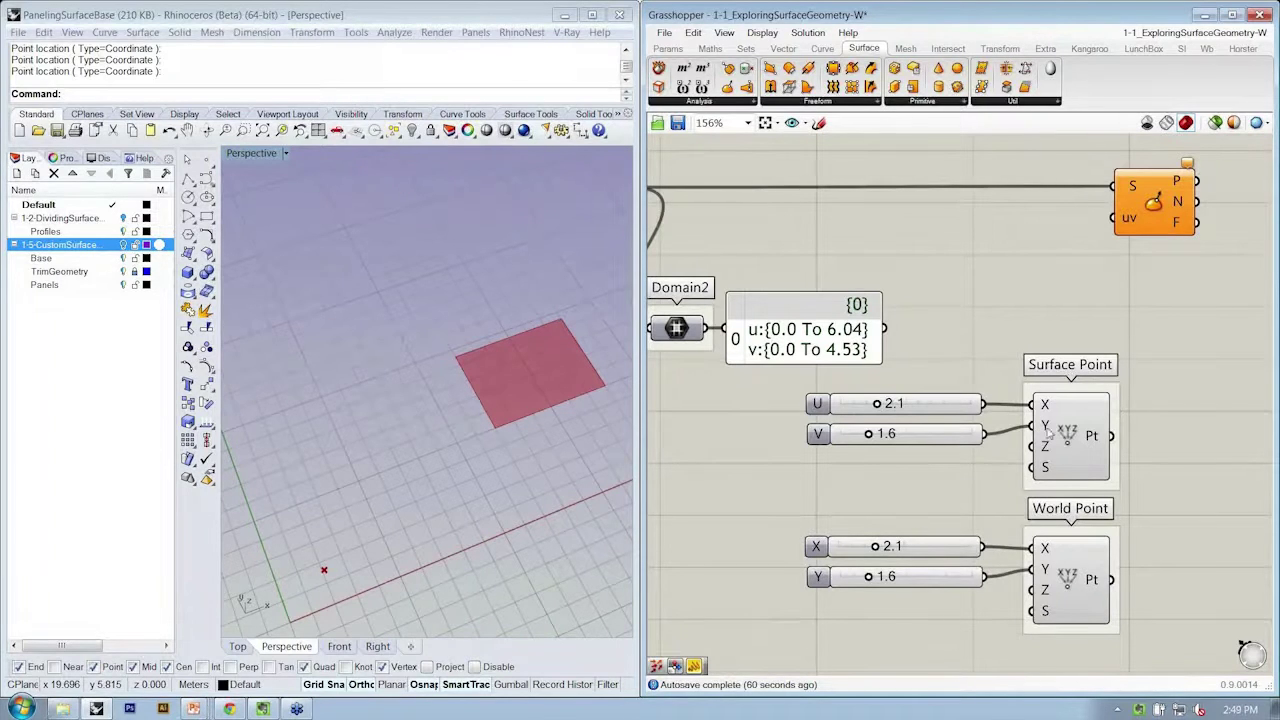
# Step: Wire Surface Point's output toward Evaluate Surface's uv input
pyautogui.moveTo(1096, 441)
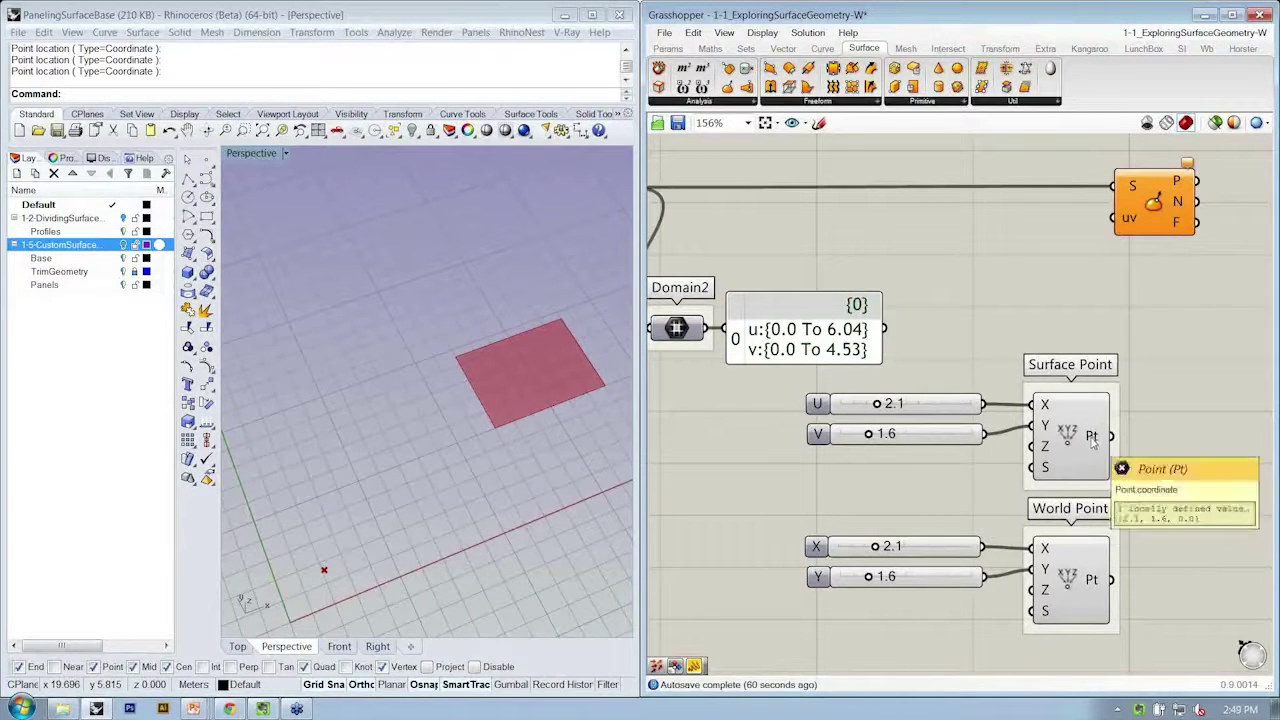
pyautogui.moveTo(1092, 439)
pyautogui.mouseDown(button='right')
pyautogui.moveTo(1044, 443)
pyautogui.moveTo(1079, 461)
pyautogui.mouseUp(button='right')
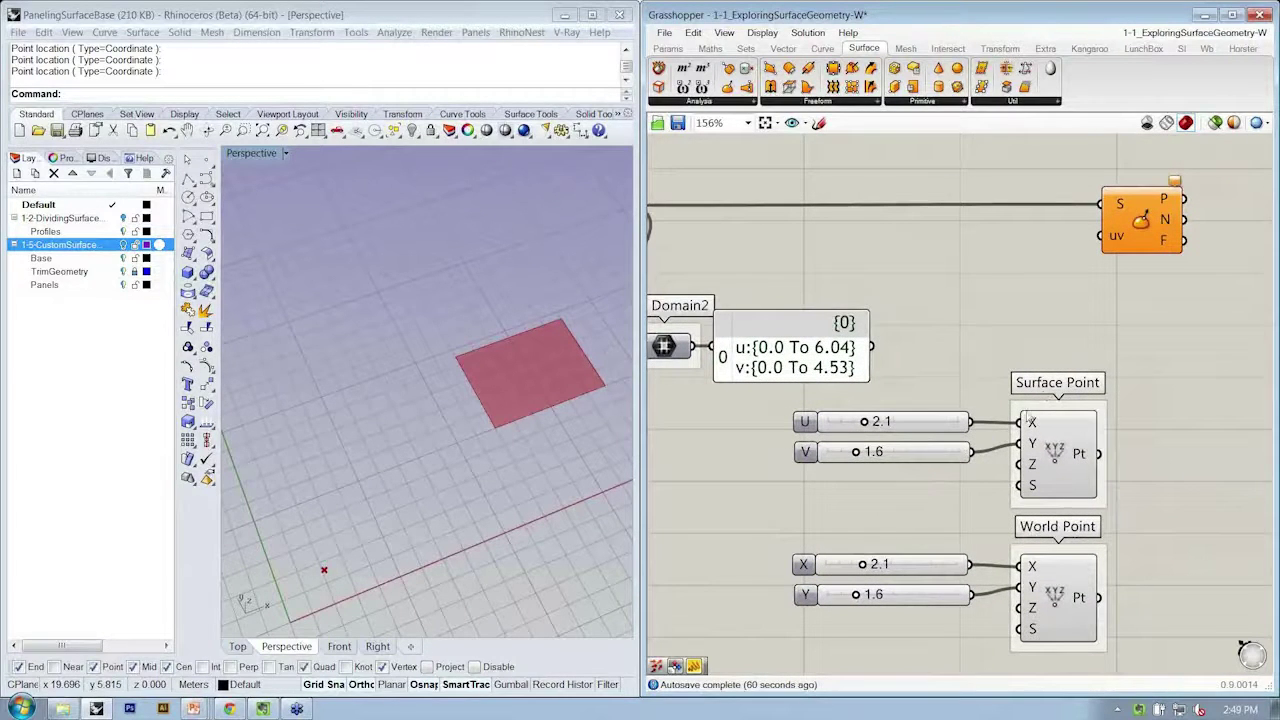
pyautogui.scroll(-2, 1100, 450)
pyautogui.moveTo(1100, 453); pyautogui.dragTo(1104, 284)
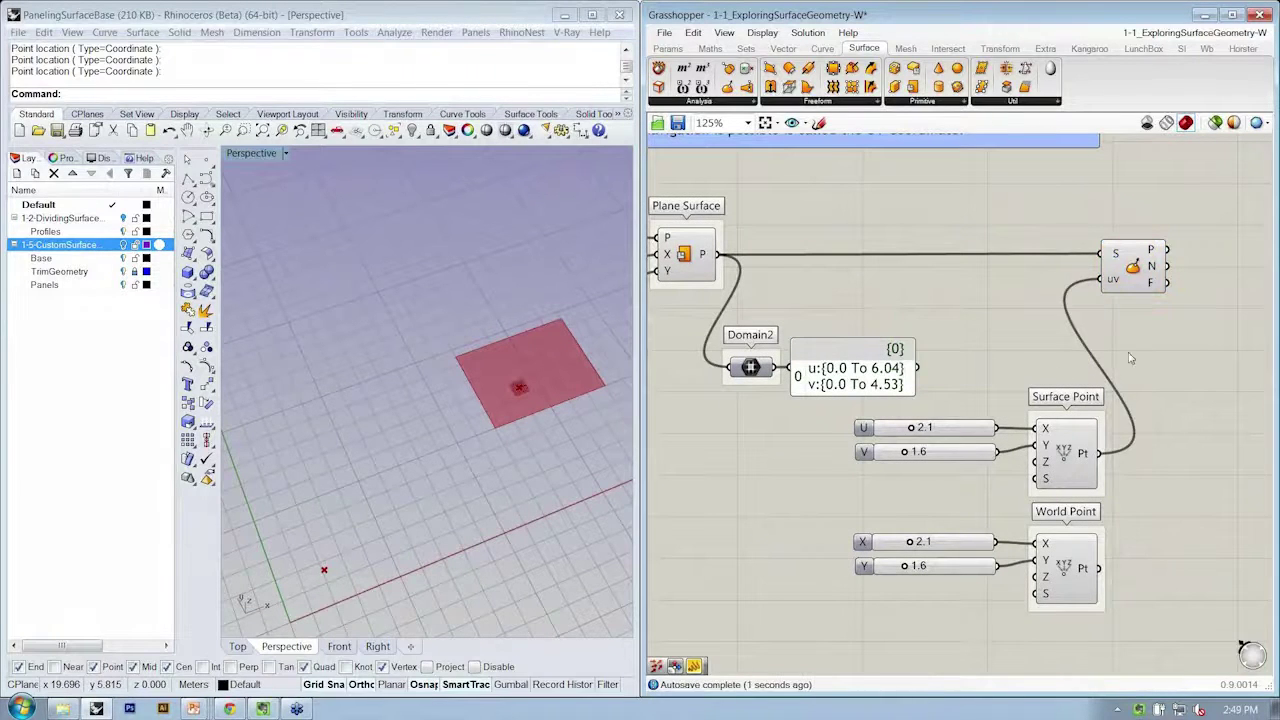
# Step: Preview the evaluated point and move it by setting U to 4.4 and V to 2.5
pyautogui.click(1136, 272)
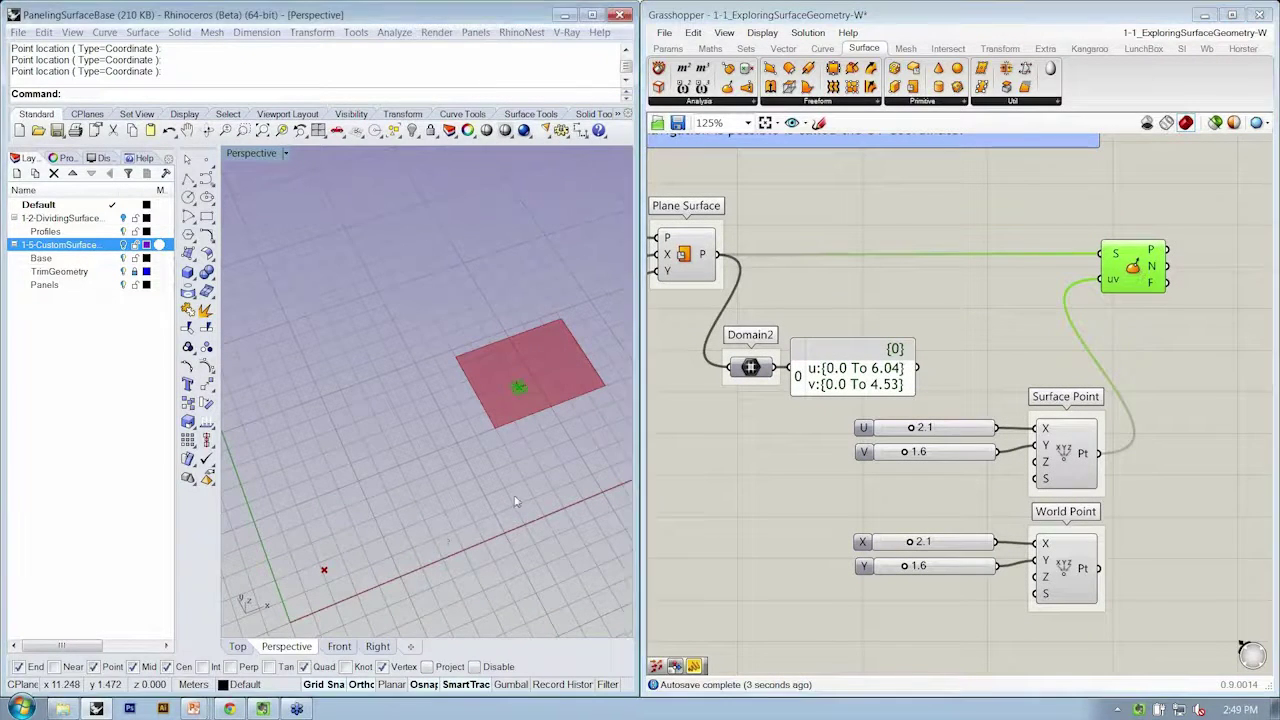
pyautogui.scroll(5, 522, 400)
pyautogui.scroll(4, 518, 420)
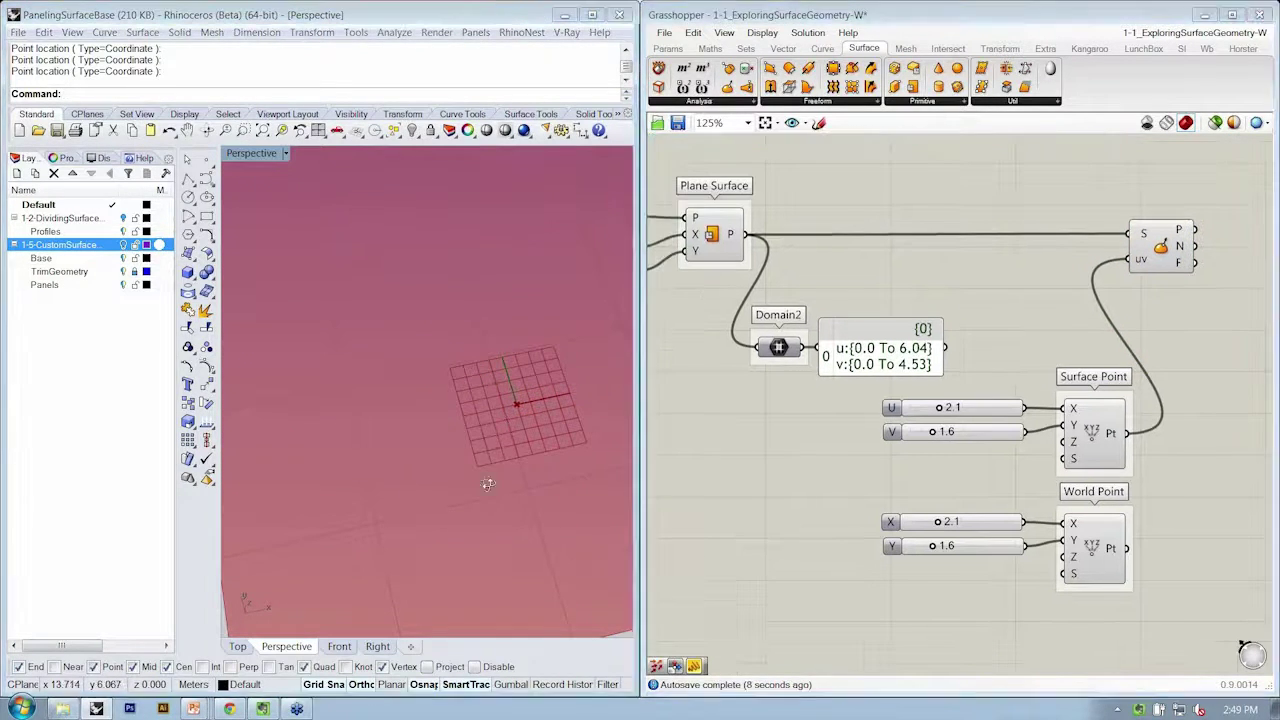
pyautogui.scroll(-6, 486, 478)
pyautogui.scroll(2, 441, 476)
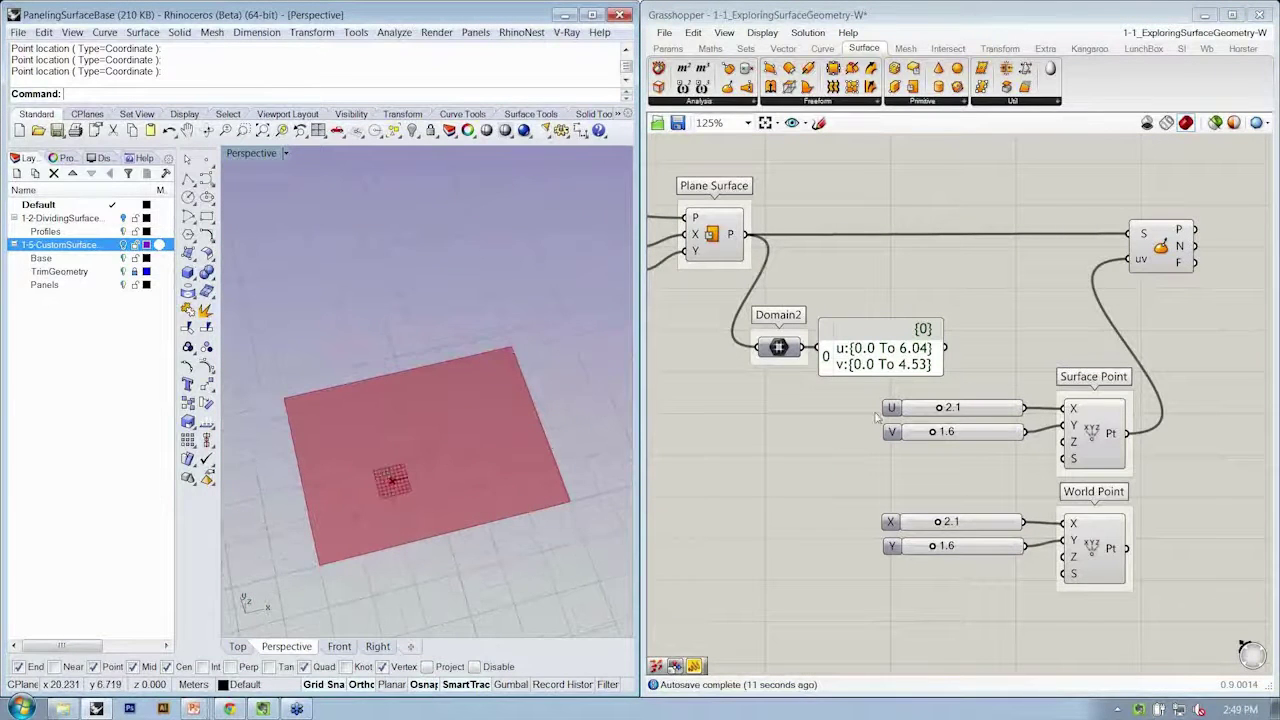
pyautogui.moveTo(940, 410)
pyautogui.mouseDown()
pyautogui.moveTo(969, 409)
pyautogui.moveTo(905, 410)
pyautogui.moveTo(972, 409)
pyautogui.moveTo(945, 437)
pyautogui.moveTo(975, 442)
pyautogui.moveTo(935, 437)
pyautogui.moveTo(972, 437)
pyautogui.moveTo(948, 437)
pyautogui.moveTo(962, 412)
pyautogui.moveTo(921, 428)
pyautogui.moveTo(955, 428)
pyautogui.moveTo(918, 430)
pyautogui.moveTo(962, 432)
pyautogui.moveTo(945, 435)
pyautogui.mouseUp()
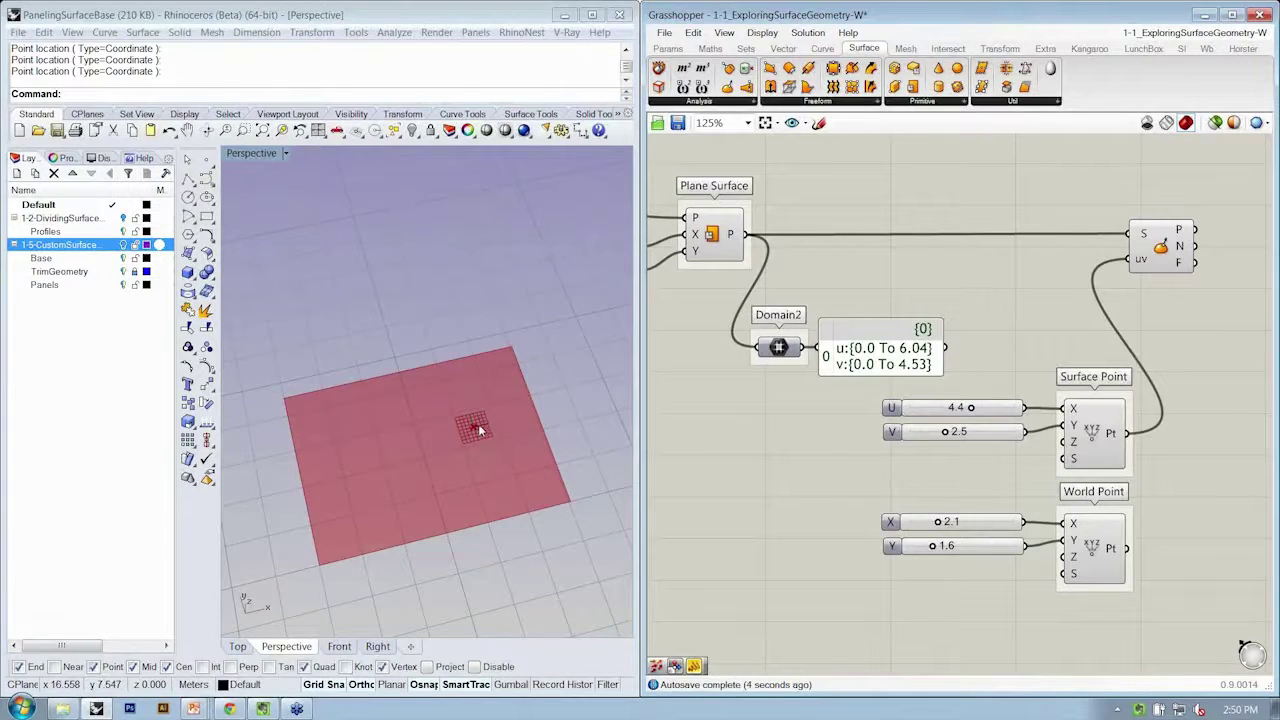
# Step: Compare the previewed points of Evaluate Surface, Surface Point and World Point in Rhino
pyautogui.moveTo(975, 444); pyautogui.dragTo(918, 420, button='right')
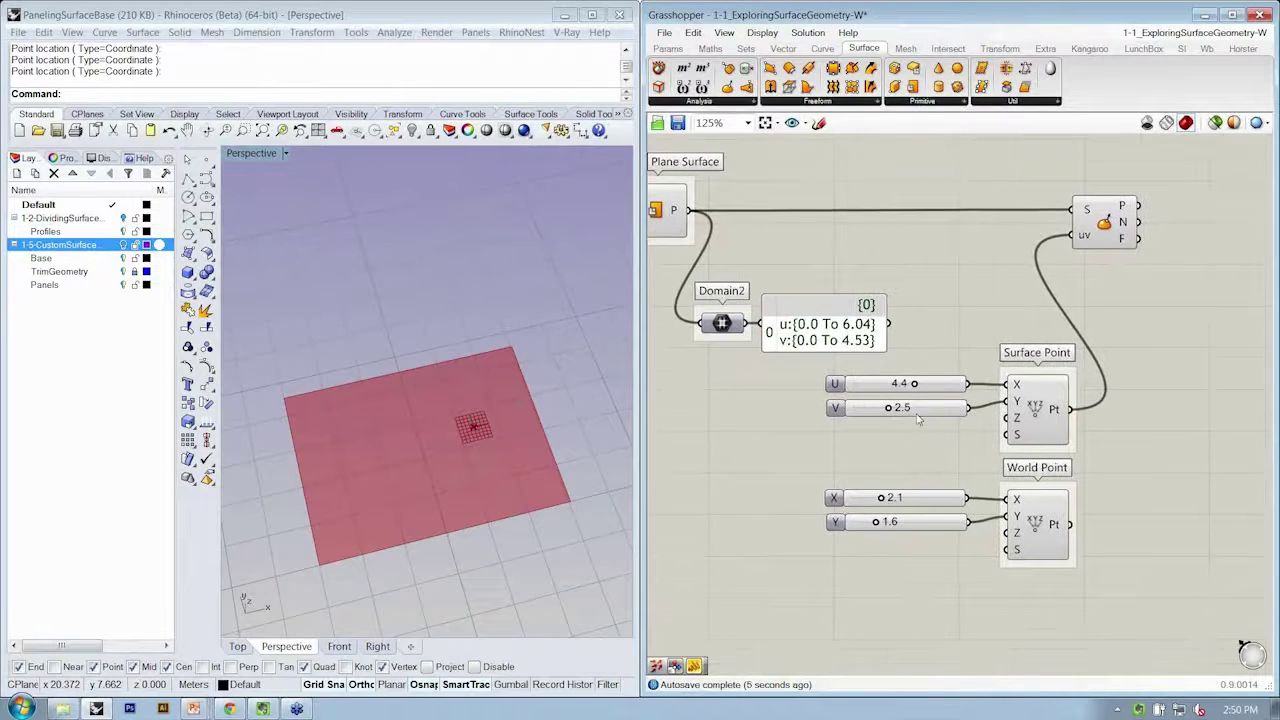
pyautogui.scroll(-5, 524, 456)
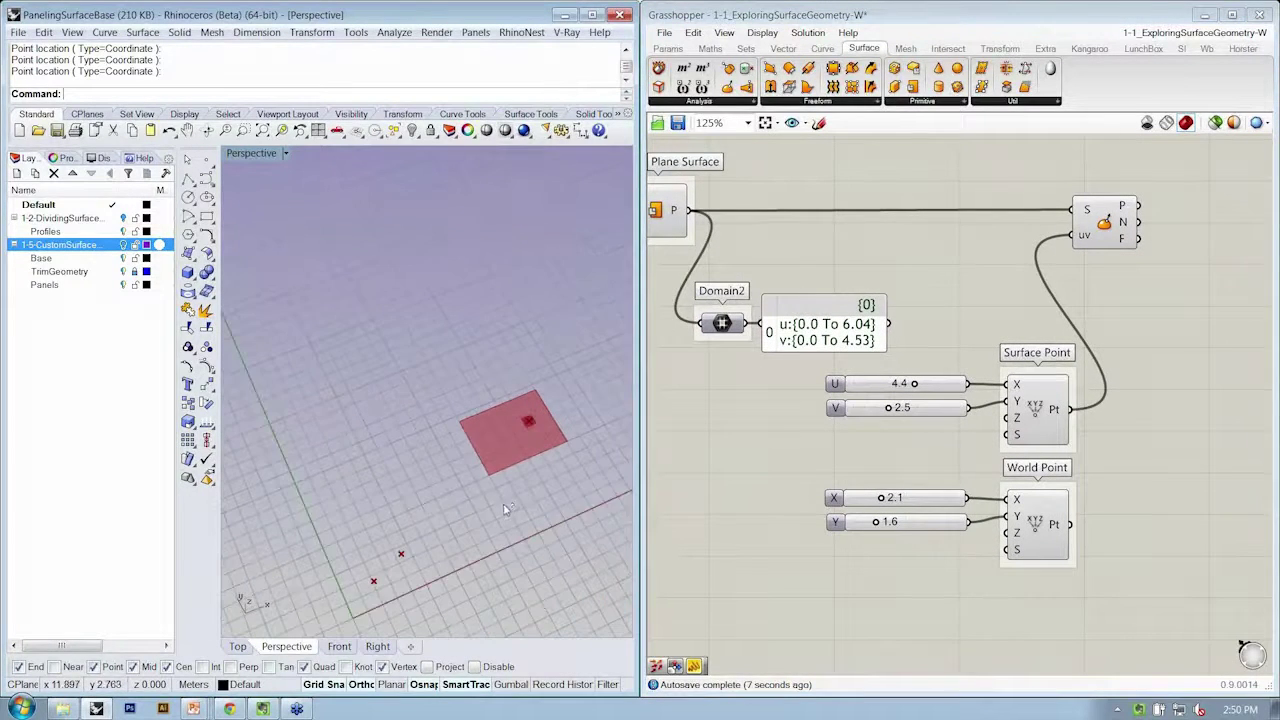
pyautogui.scroll(2, 505, 510)
pyautogui.click(1121, 207)
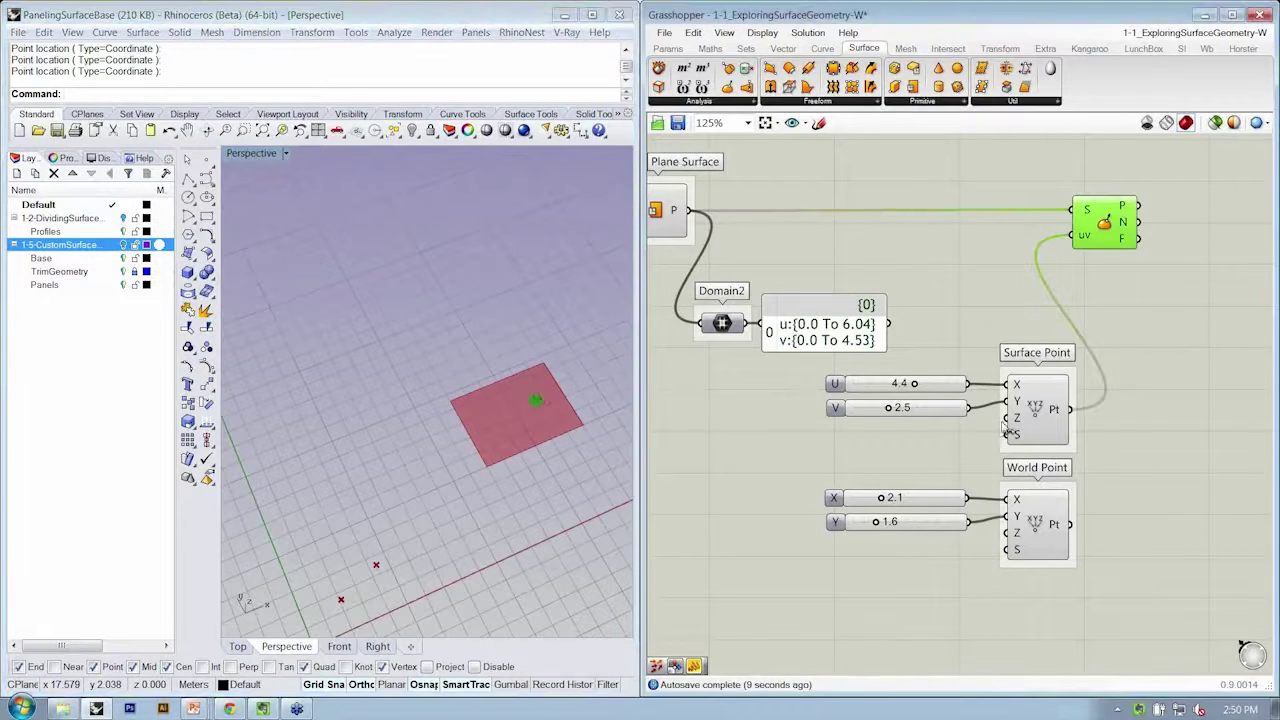
pyautogui.click(1031, 406)
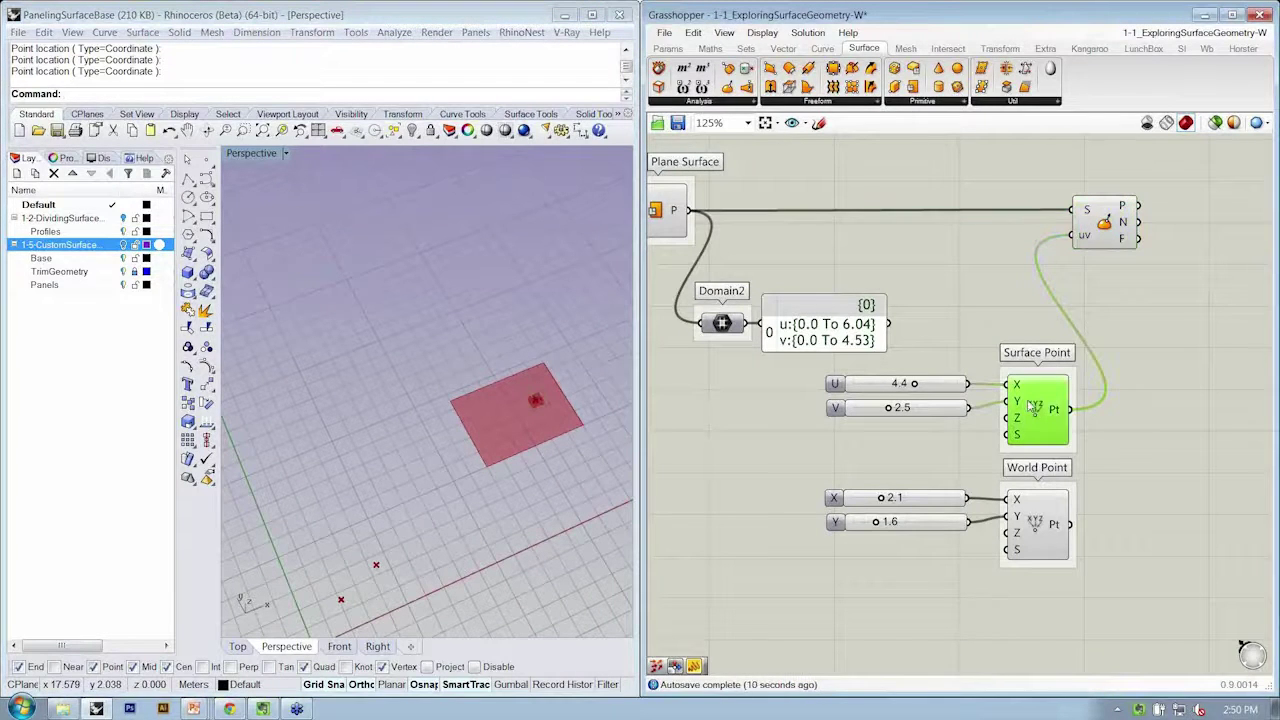
pyautogui.click(1034, 538)
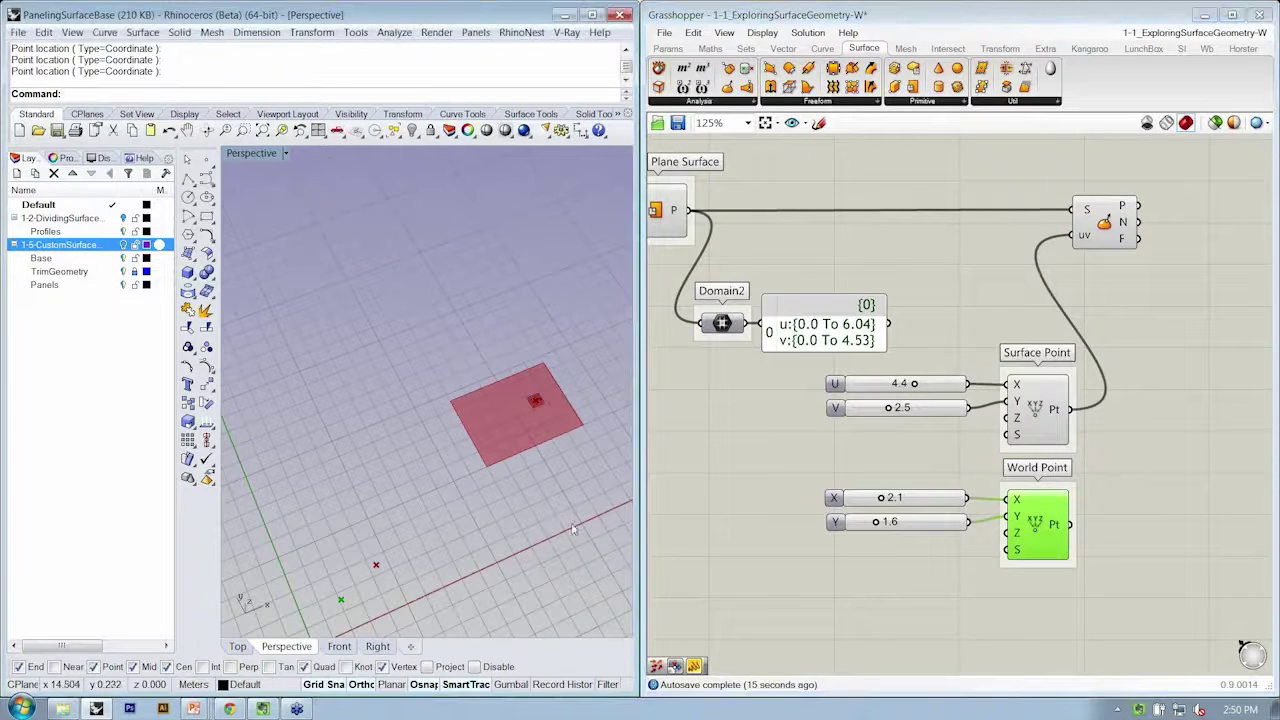
pyautogui.click(886, 606)
pyautogui.moveTo(450, 570); pyautogui.dragTo(410, 582, button='right')
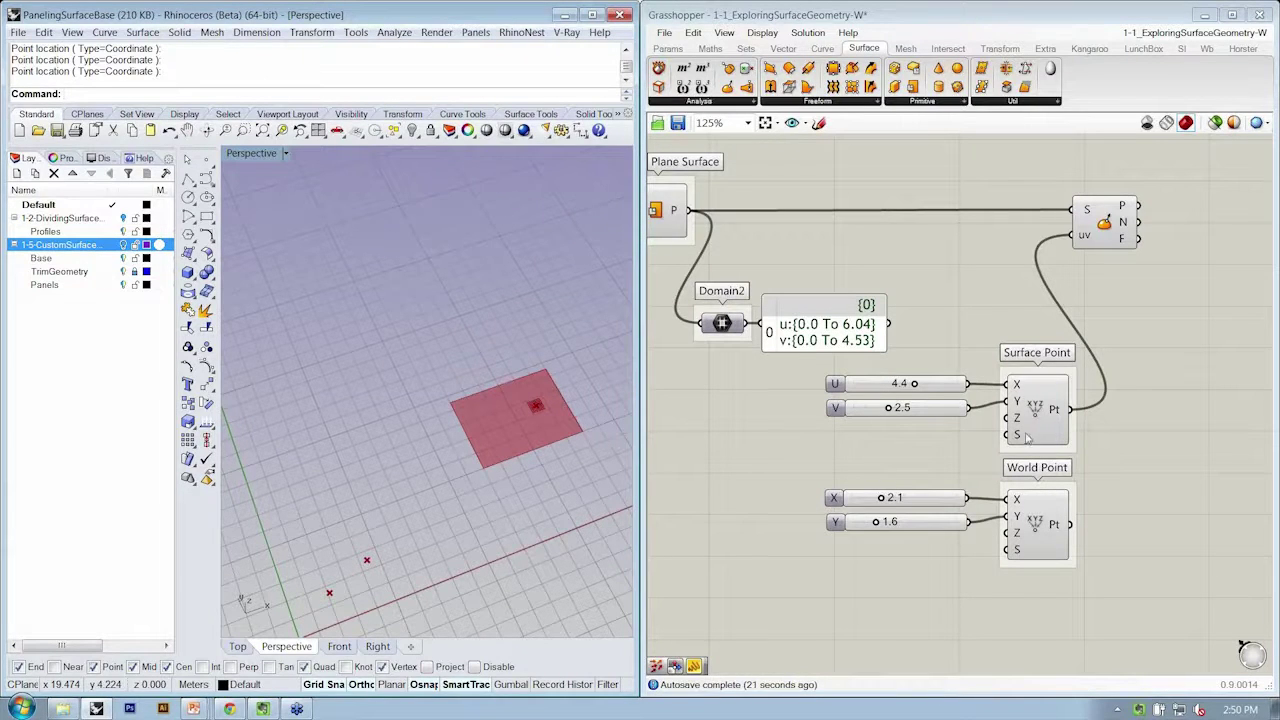
pyautogui.moveTo(503, 543); pyautogui.dragTo(335, 591, button='right')
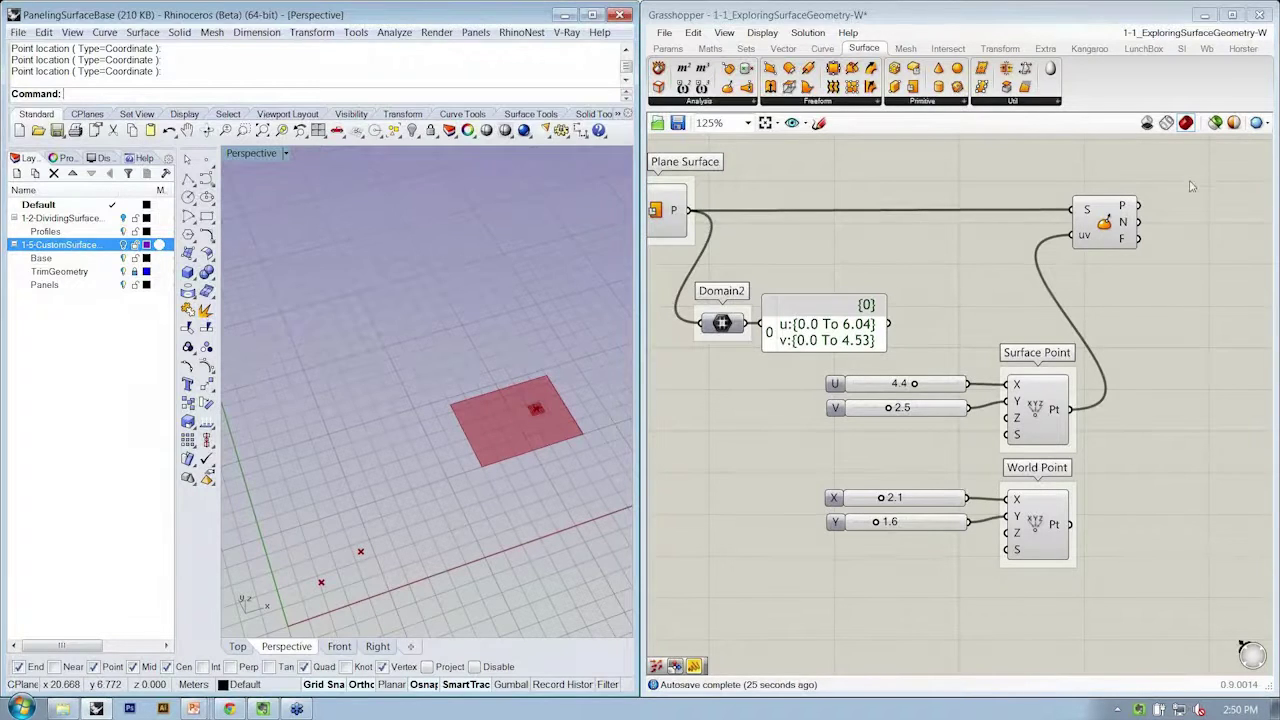
# Step: Group the evaluation component with Ctrl+G and name the group Evaluate Surface
pyautogui.moveTo(1191, 178); pyautogui.dragTo(1030, 252)
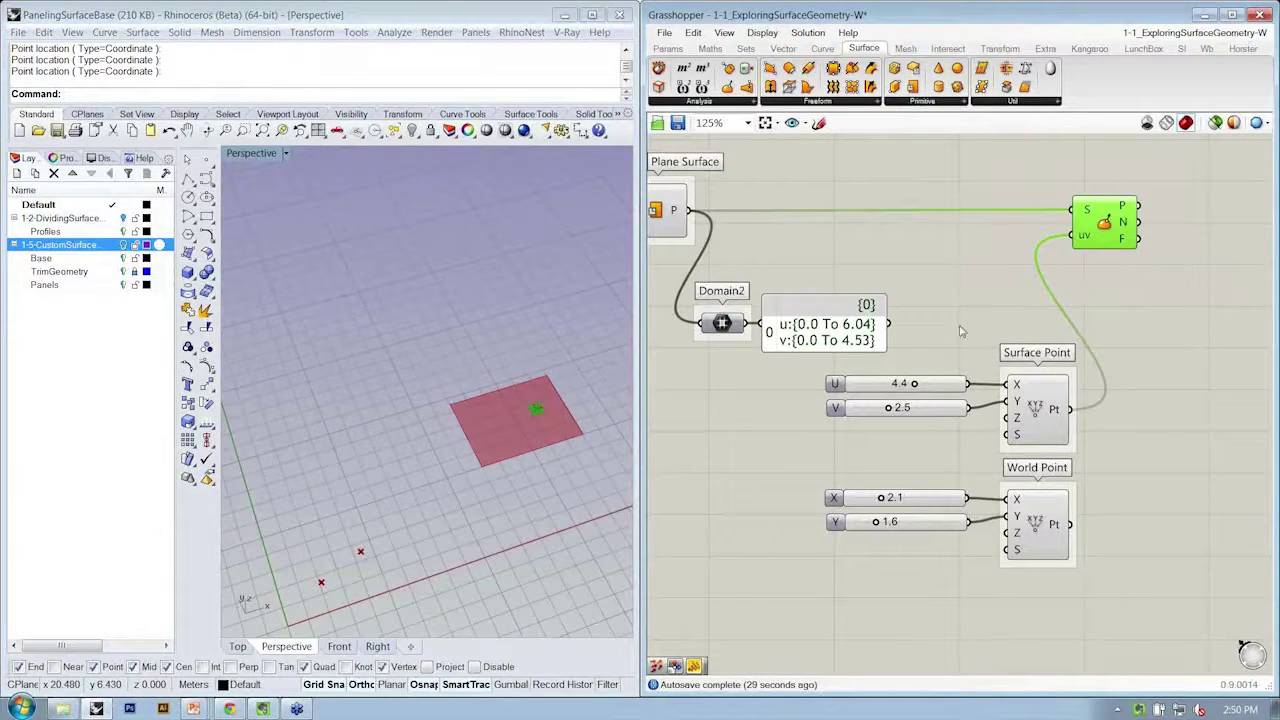
pyautogui.moveTo(1114, 234); pyautogui.dragTo(1112, 228)
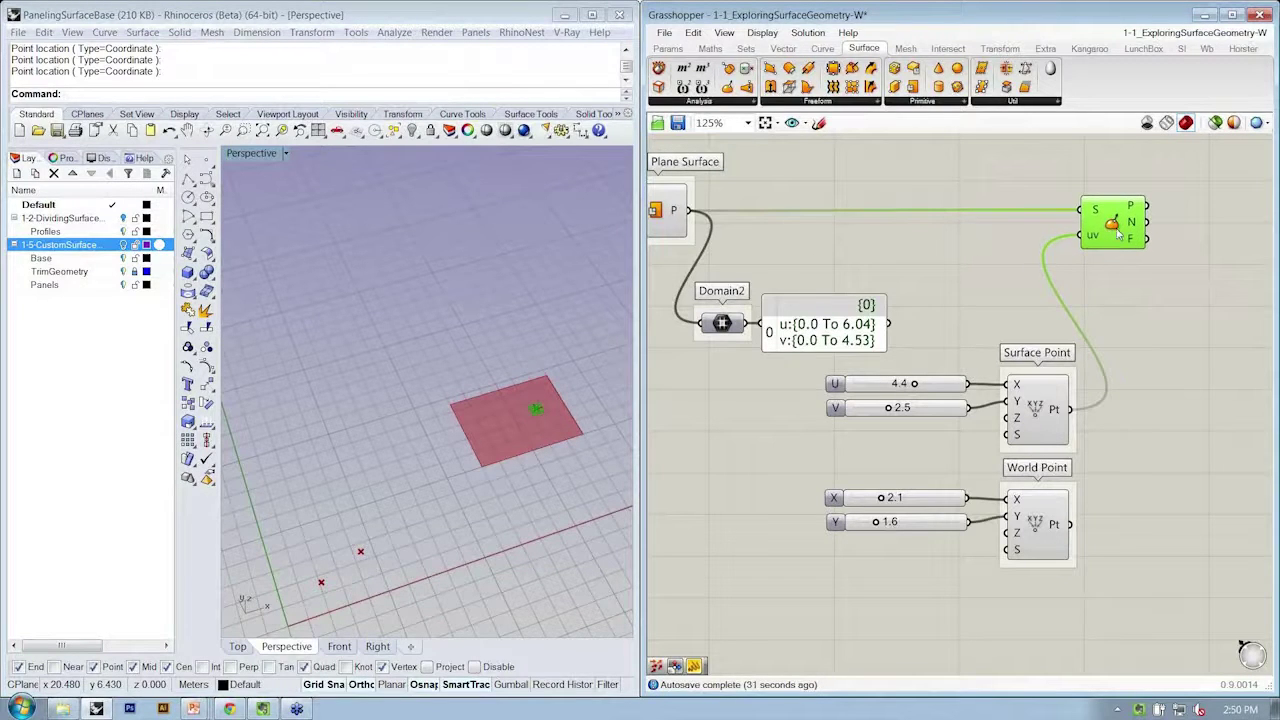
pyautogui.hotkey('ctrl', 'g')
pyautogui.rightClick(1122, 254)
pyautogui.write('Ev')
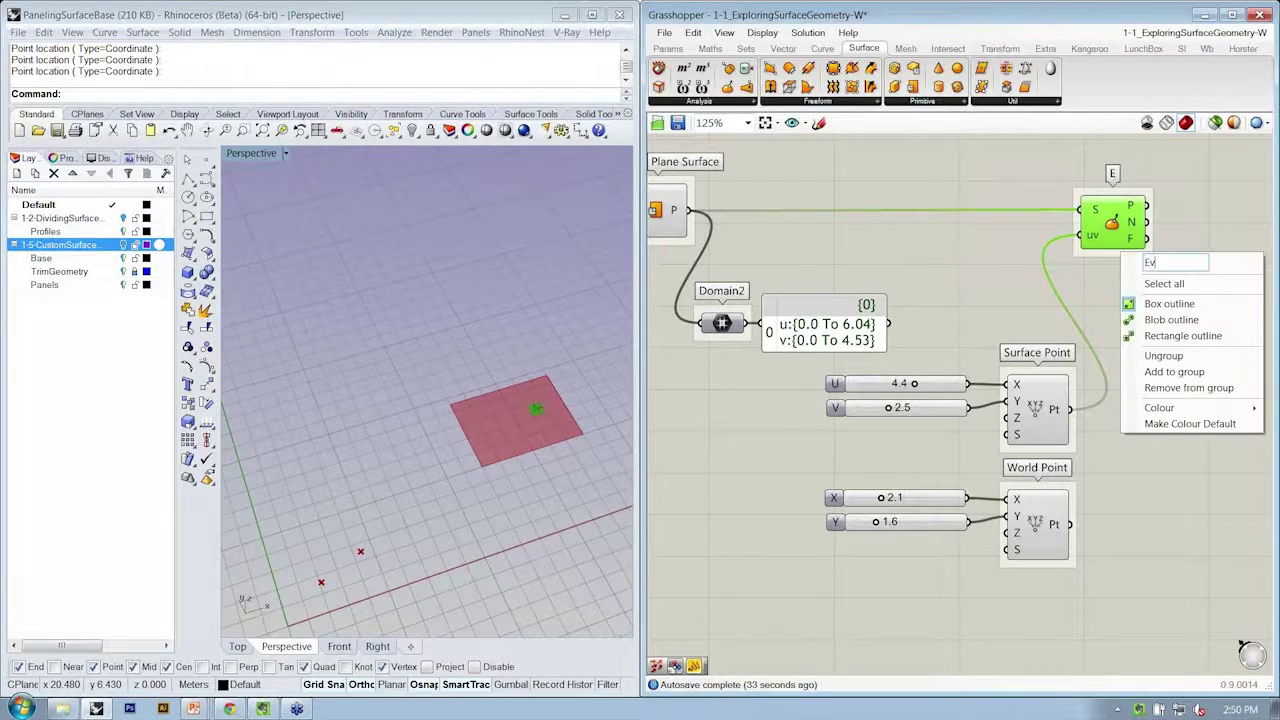
pyautogui.write('aluate Sur')
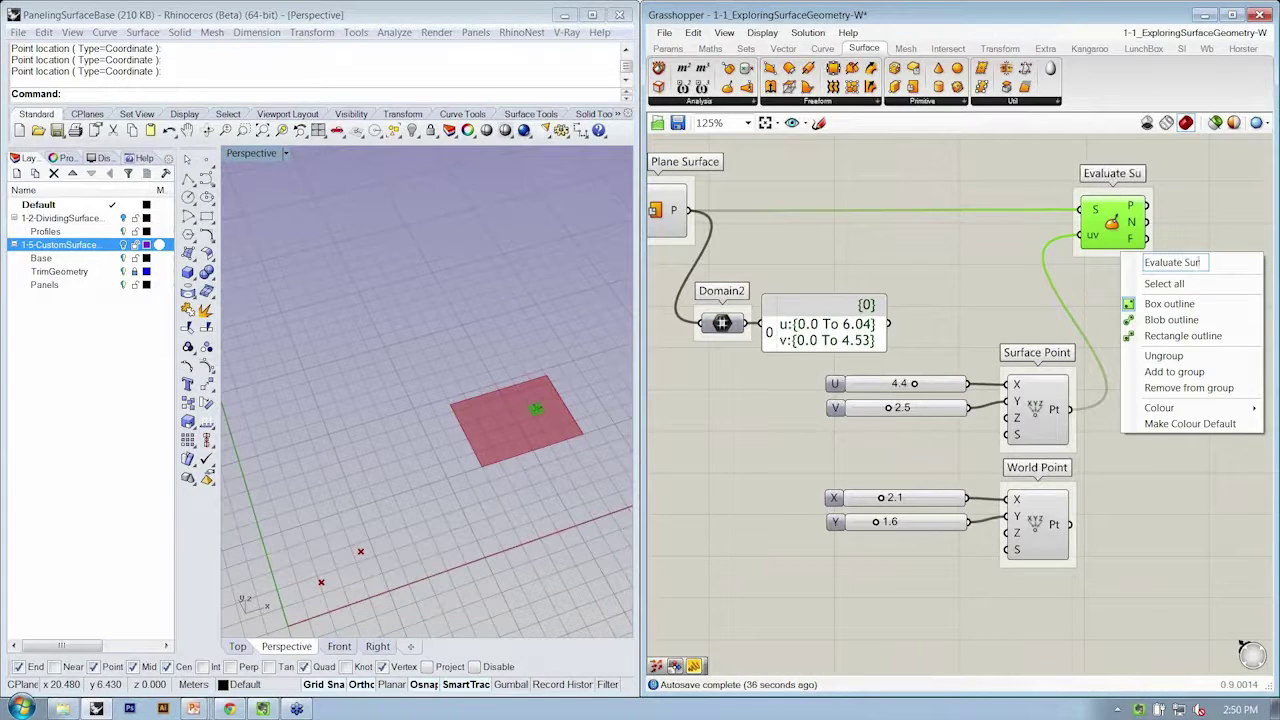
pyautogui.write('face')
pyautogui.press('Return')
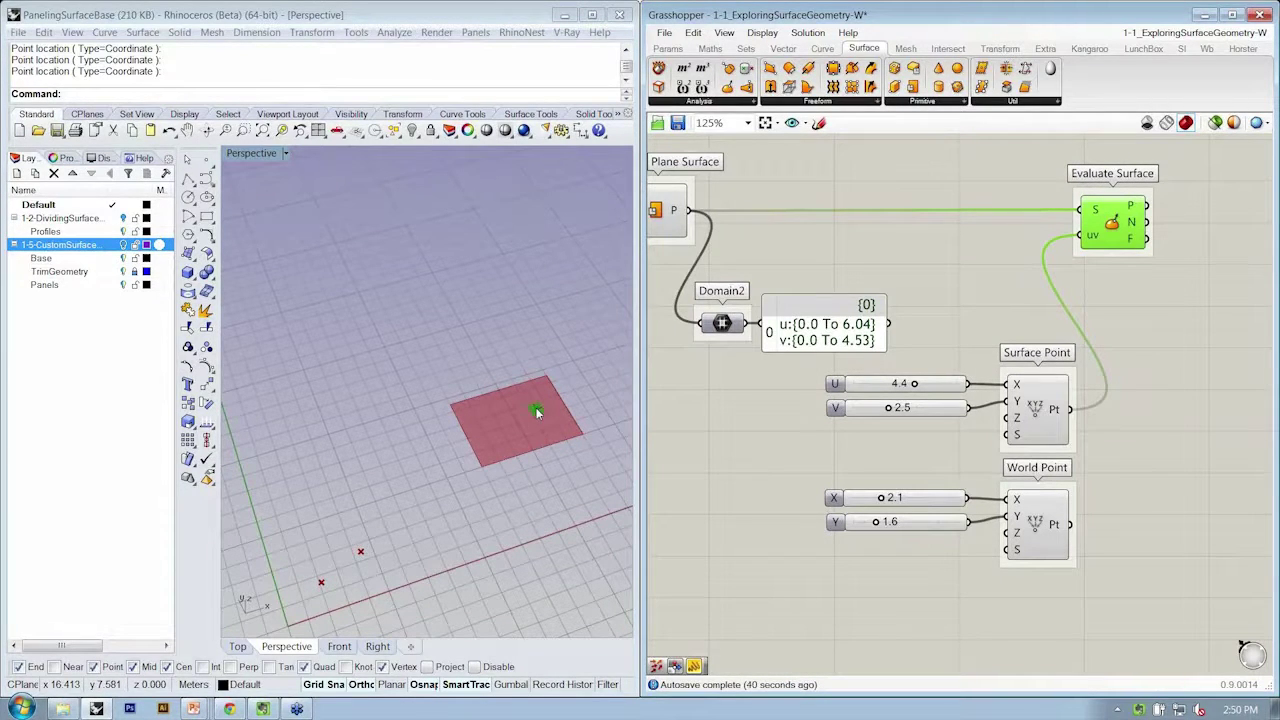
# Step: Select World Point, then Surface Point, to check their previews
pyautogui.click(1078, 362)
pyautogui.moveTo(1118, 588); pyautogui.dragTo(996, 478)
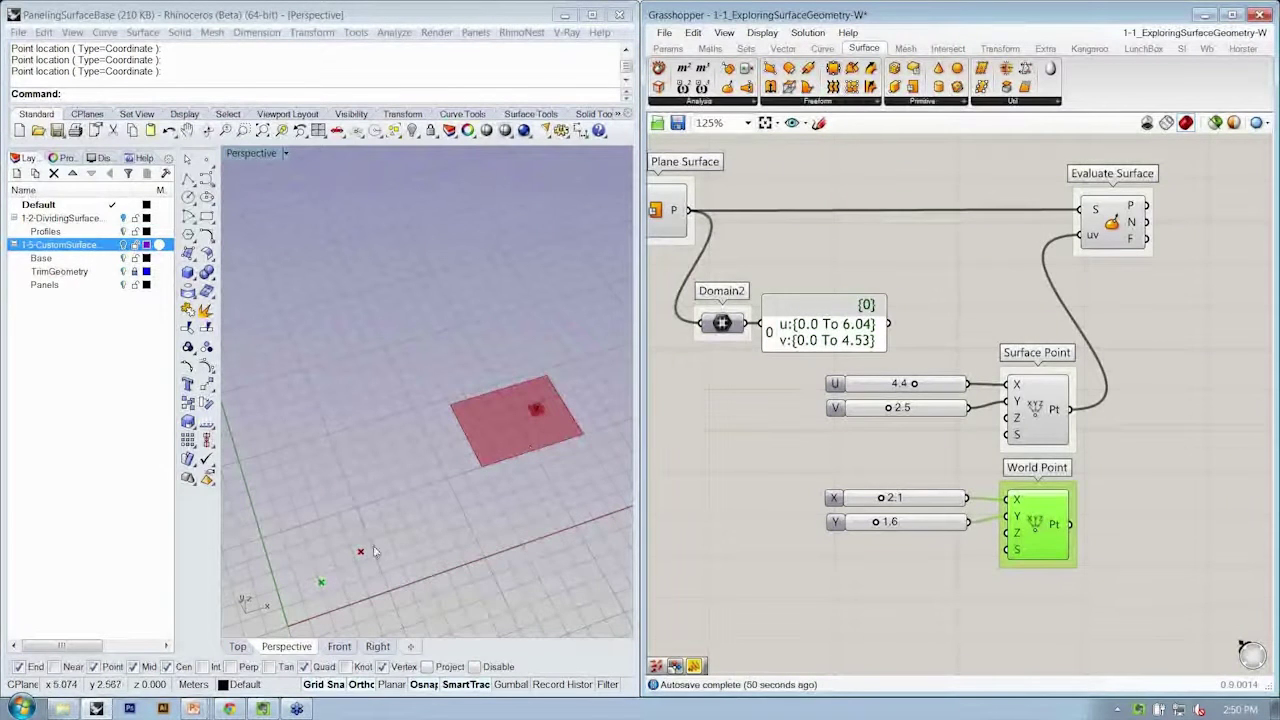
pyautogui.moveTo(1160, 440); pyautogui.dragTo(1030, 376)
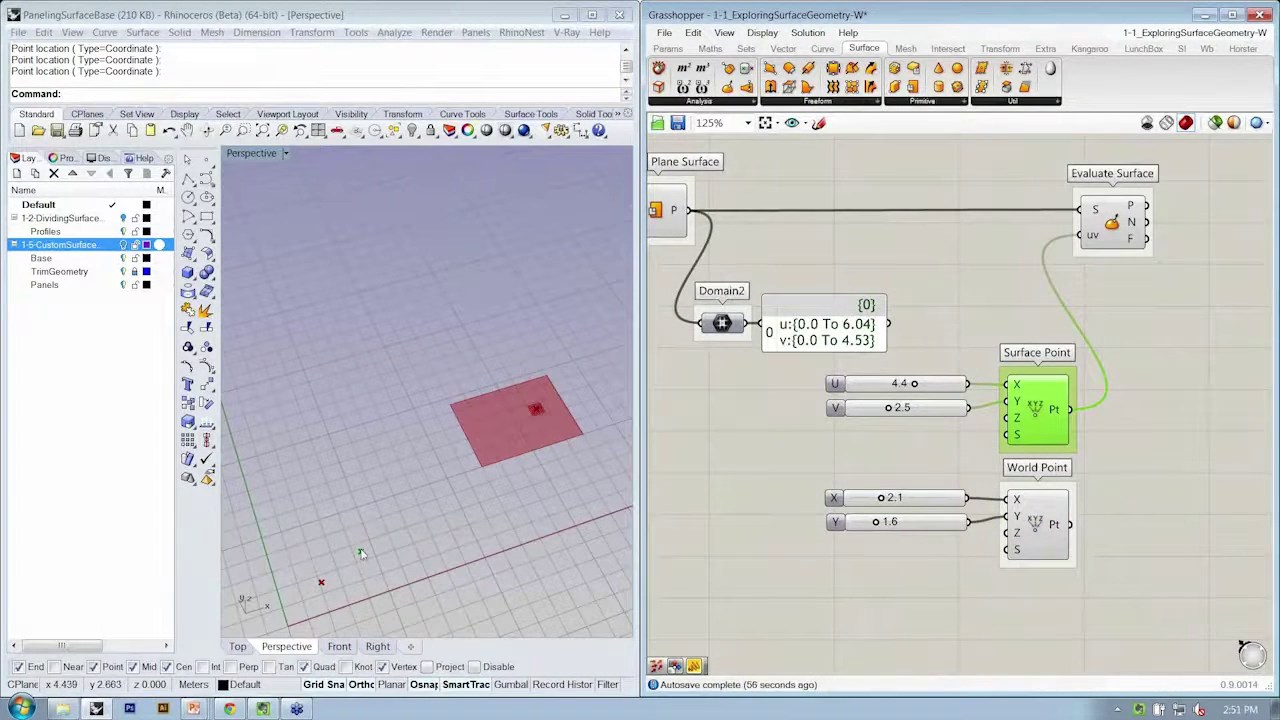
pyautogui.click(1160, 432)
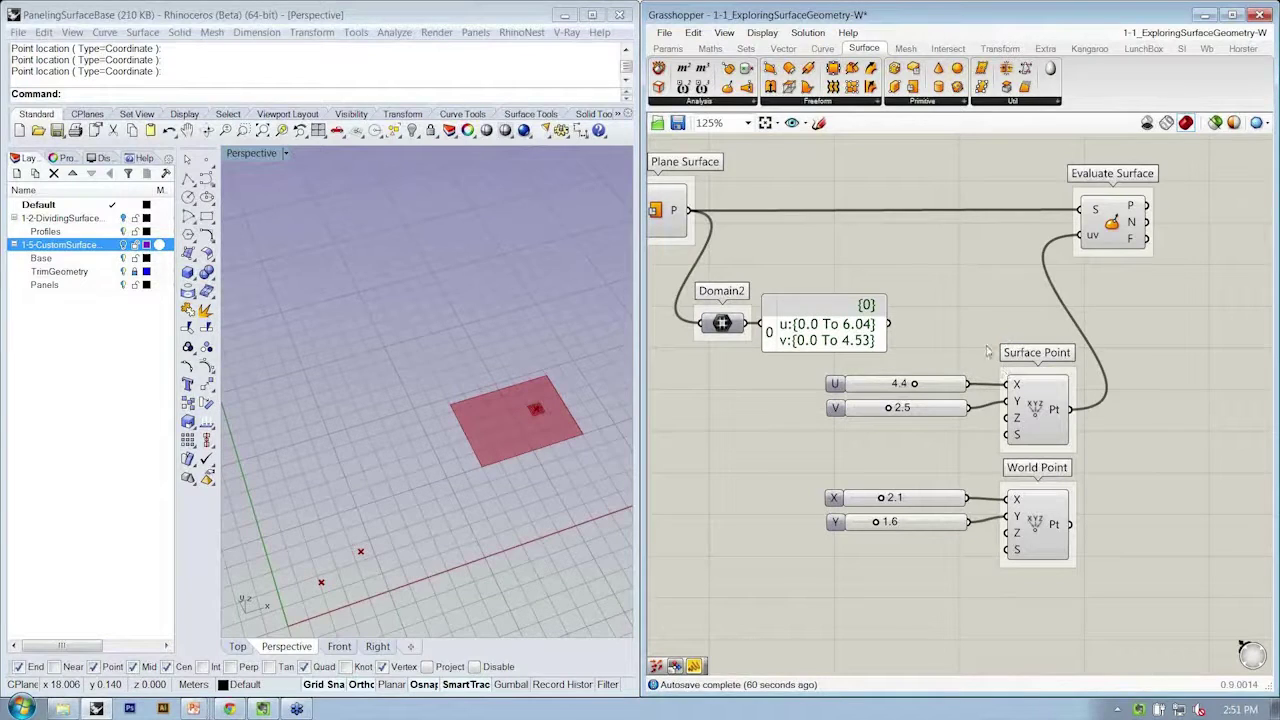
# Step: Turn off the Surface Point component's preview
pyautogui.click(1036, 420)
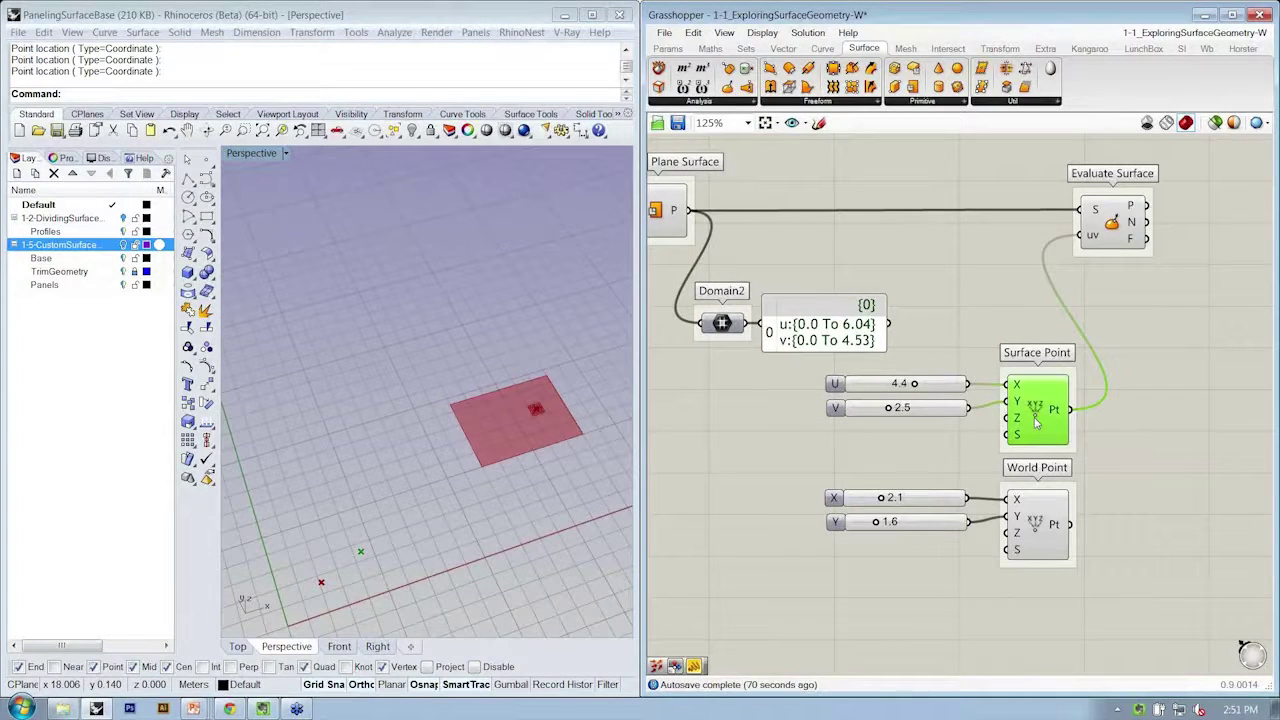
pyautogui.rightClick(1150, 379)
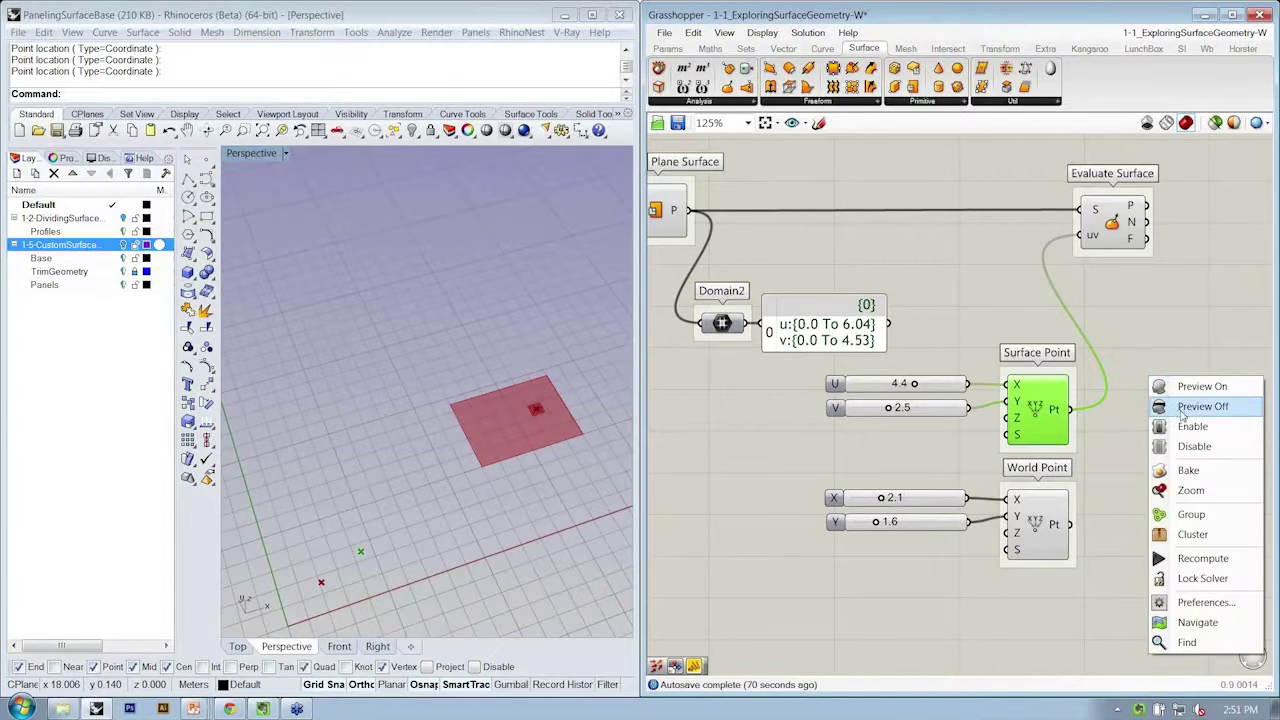
pyautogui.click(1200, 406)
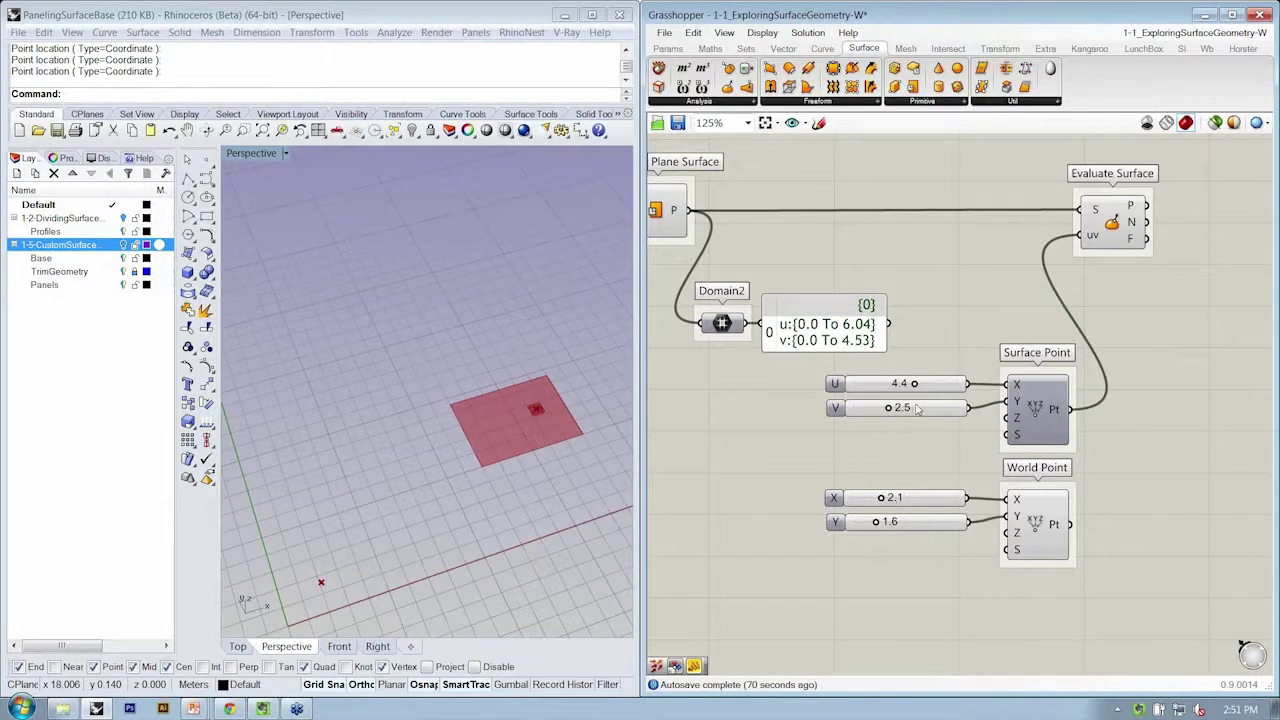
# Step: Change the UV values to 3.0 and 2.8 and inspect the relocated point
pyautogui.moveTo(913, 384); pyautogui.dragTo(893, 410)
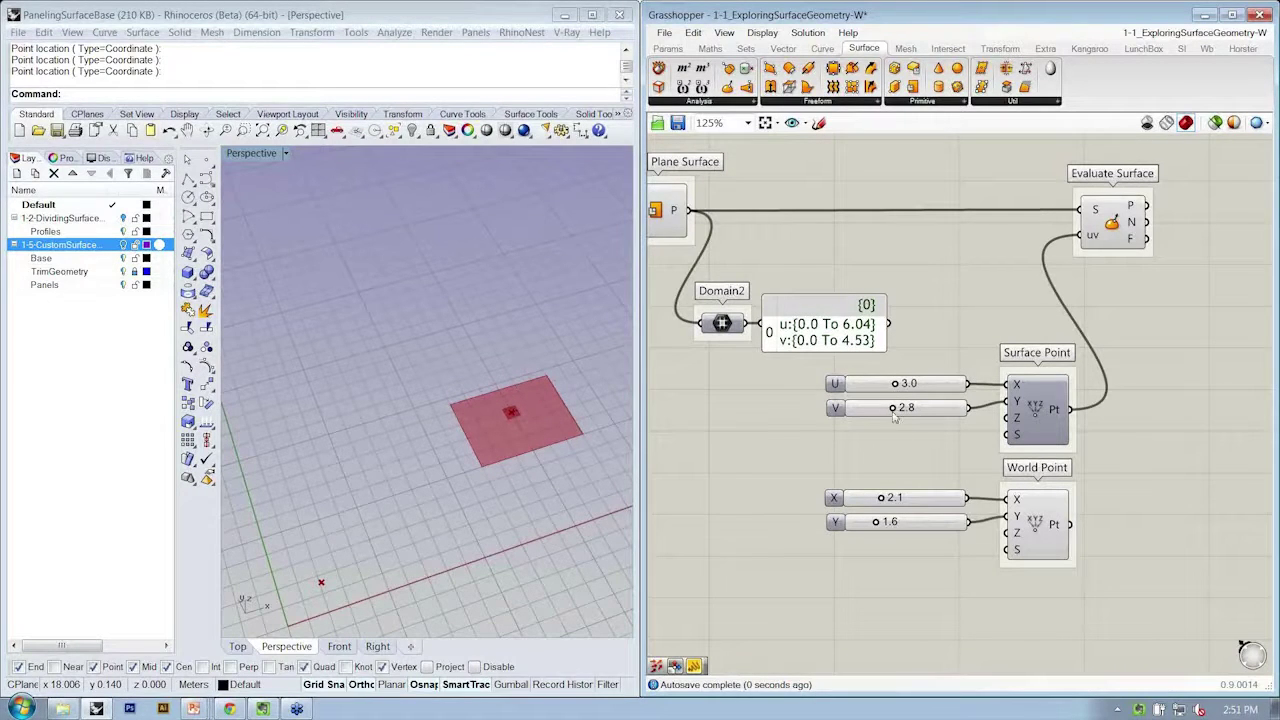
pyautogui.click(1040, 535)
pyautogui.moveTo(318, 572)
pyautogui.mouseDown(button='right')
pyautogui.moveTo(340, 583)
pyautogui.moveTo(330, 587)
pyautogui.mouseUp(button='right')
pyautogui.scroll(3, 476, 470)
pyautogui.scroll(2, 476, 463)
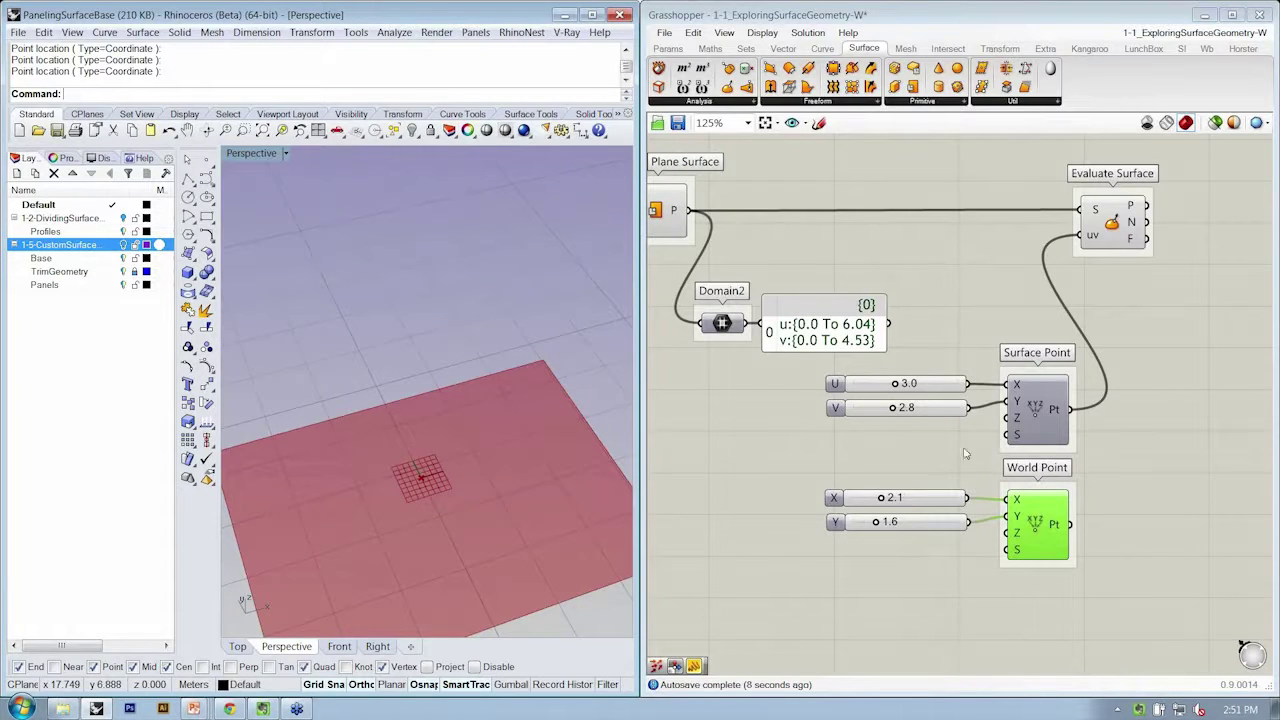
pyautogui.scroll(-5, 516, 480)
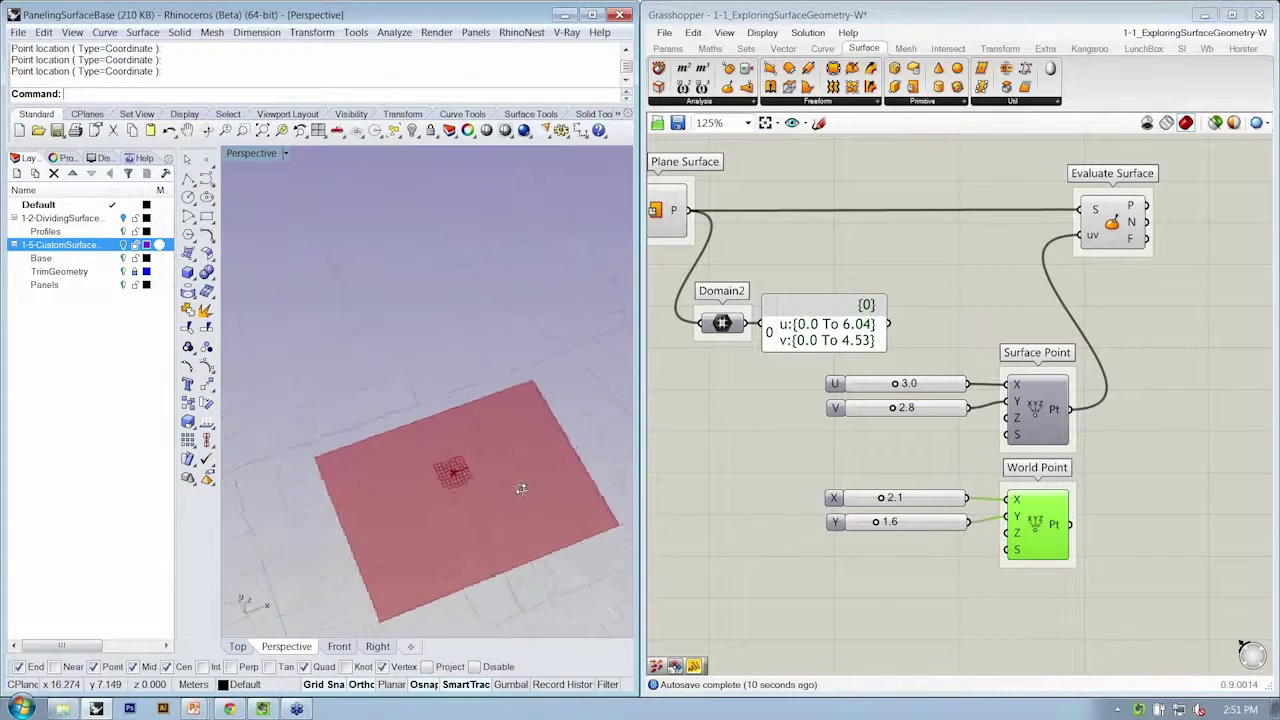
pyautogui.scroll(1, 484, 503)
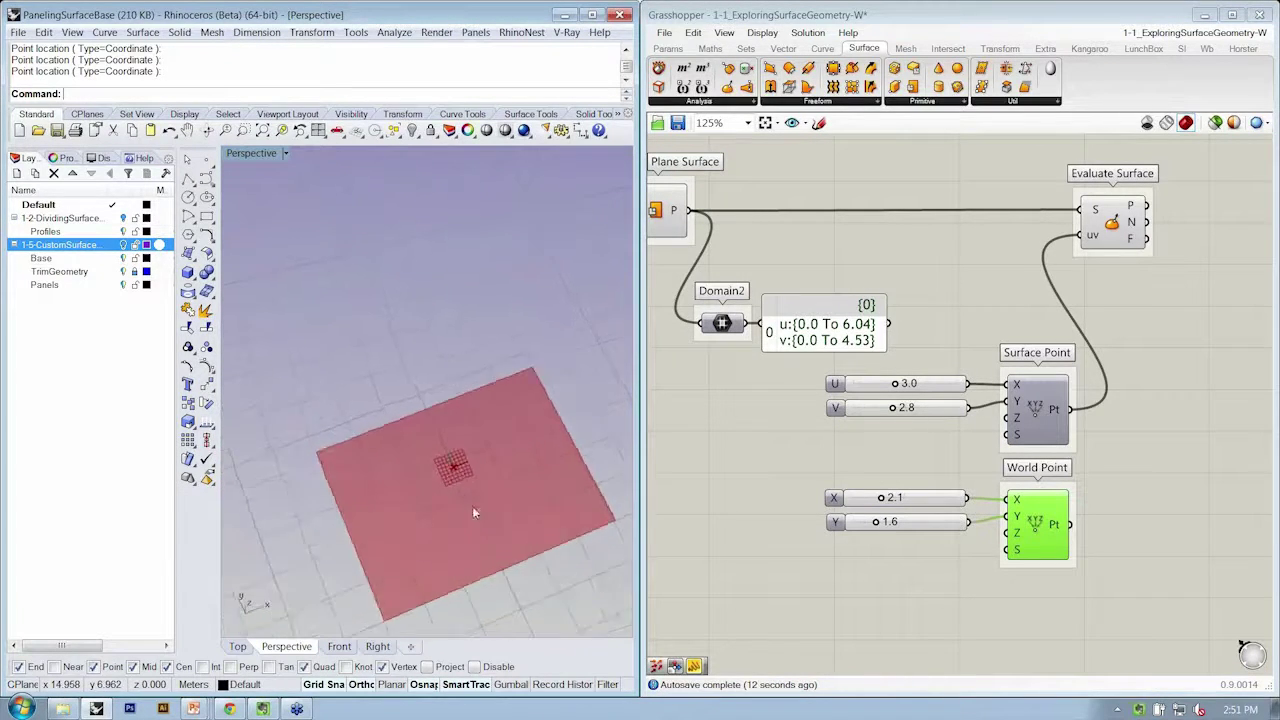
# Step: Read Evaluate Surface's S, uv, P, N and F tooltips, then zoom the Perspective view onto the frame
pyautogui.click(1190, 175)
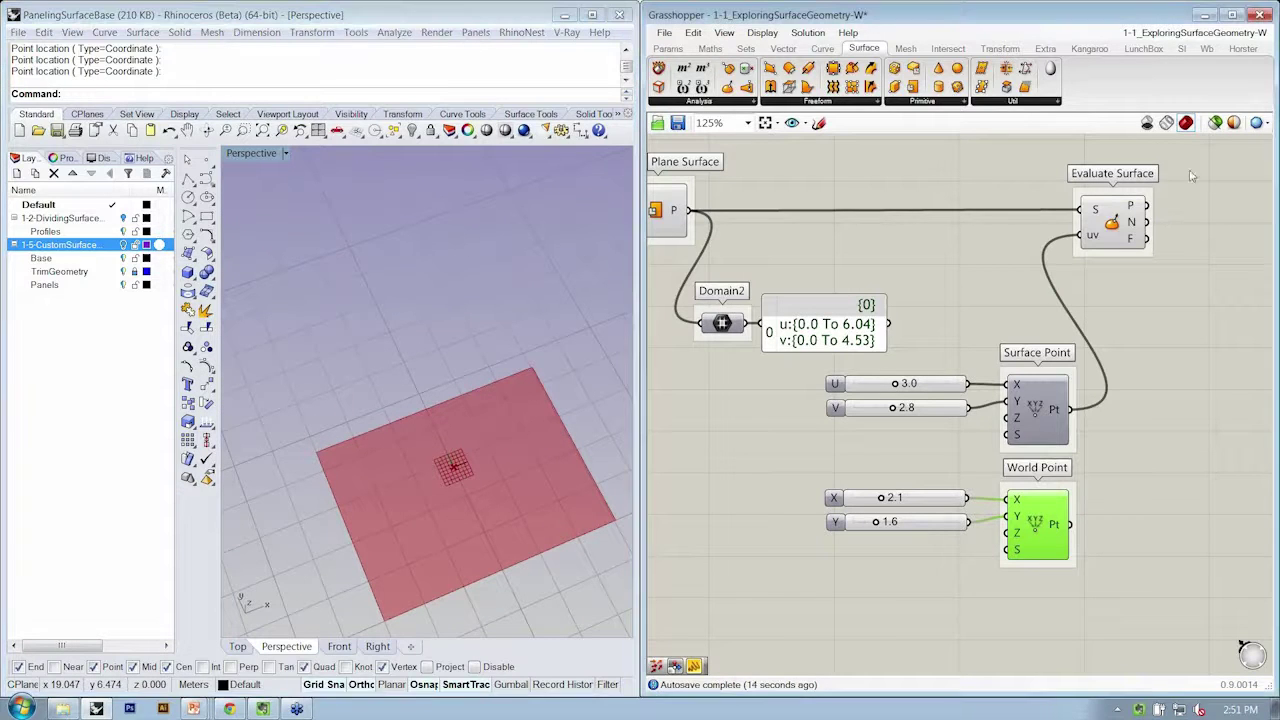
pyautogui.scroll(5, 1181, 214)
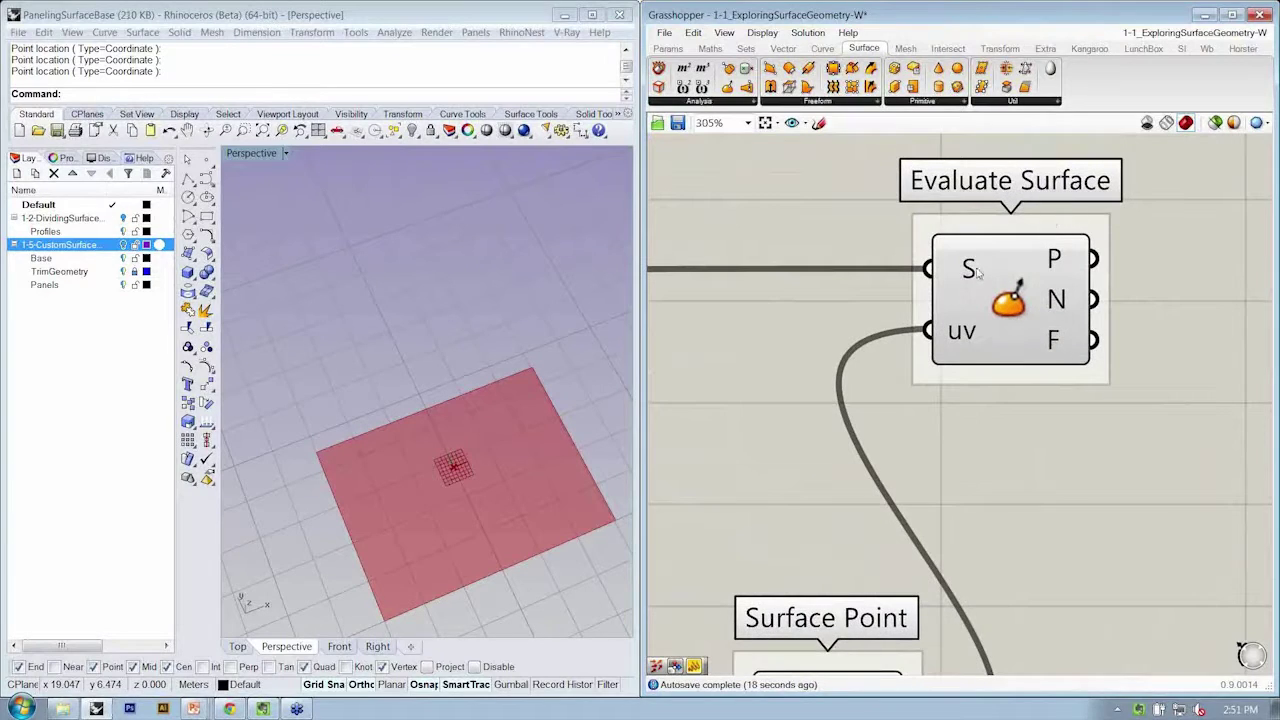
pyautogui.moveTo(966, 268)
pyautogui.moveTo(968, 333)
pyautogui.moveTo(968, 333); pyautogui.dragTo(868, 360, button='right')
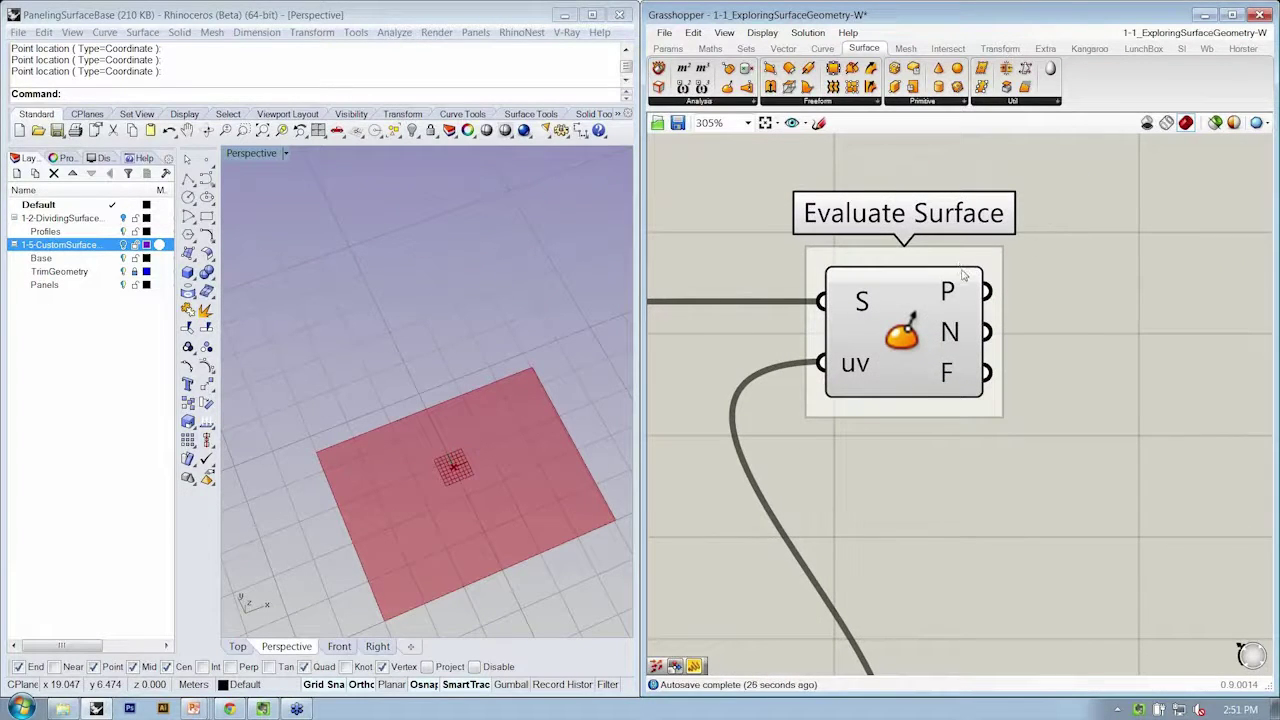
pyautogui.moveTo(956, 297)
pyautogui.moveTo(959, 328)
pyautogui.moveTo(962, 375)
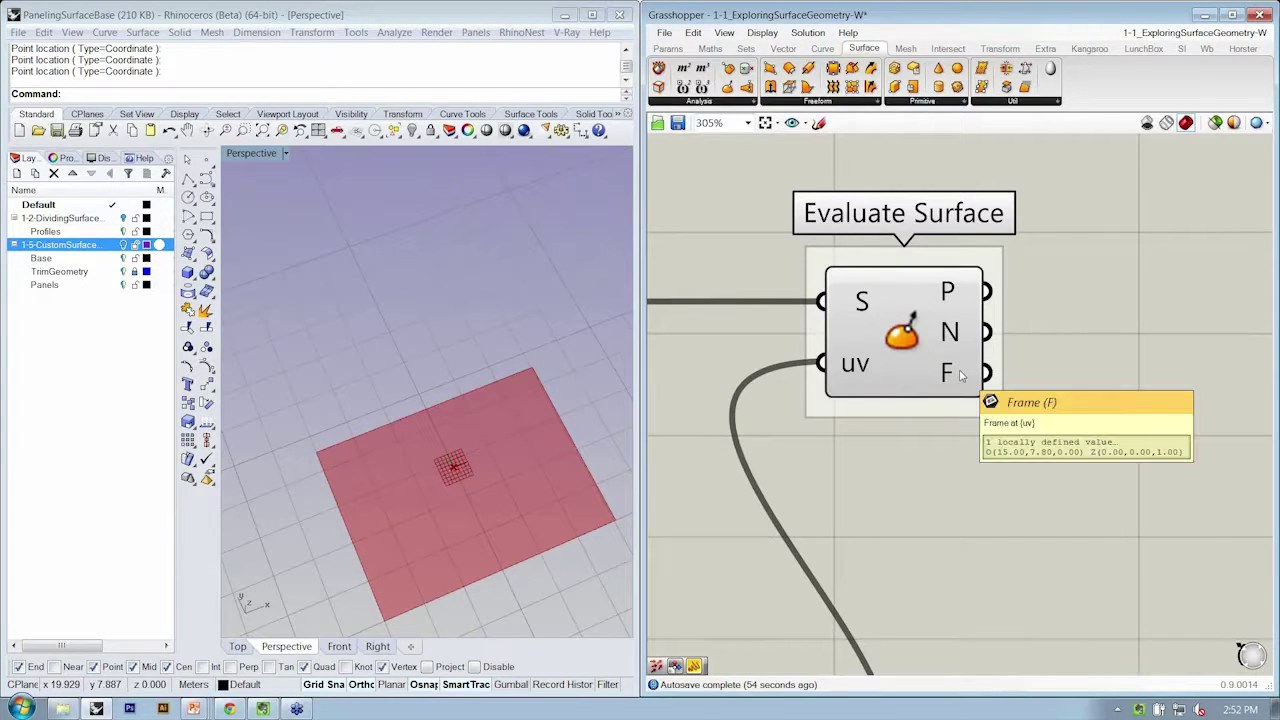
pyautogui.moveTo(545, 480); pyautogui.dragTo(503, 450, button='right')
pyautogui.scroll(3, 460, 489)
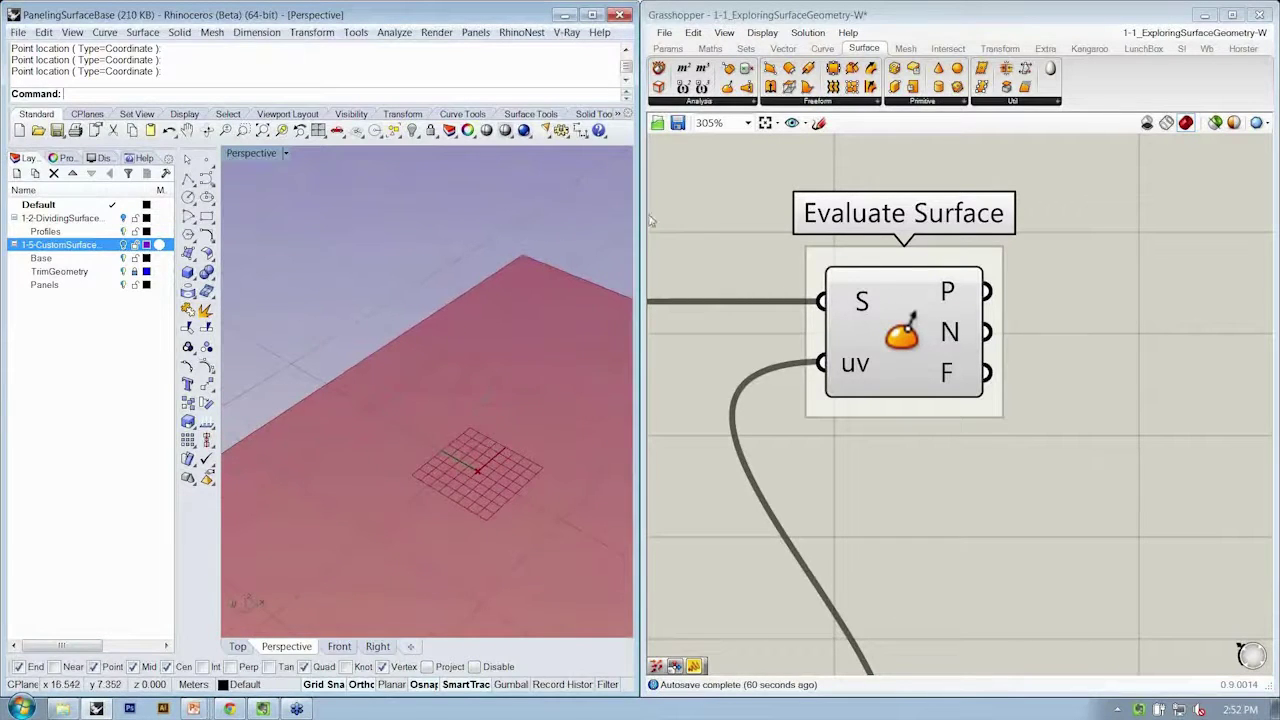
# Step: Select and deselect Evaluate Surface to highlight its frame preview
pyautogui.click(903, 305)
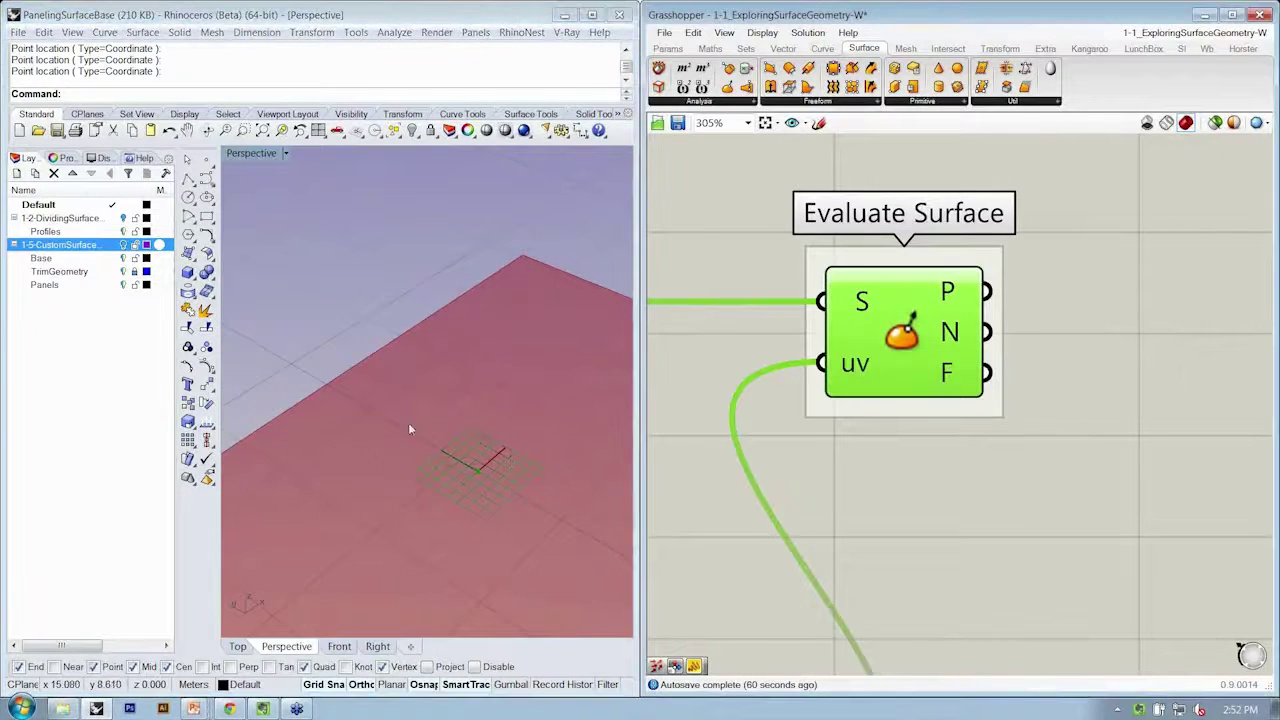
pyautogui.click(968, 262)
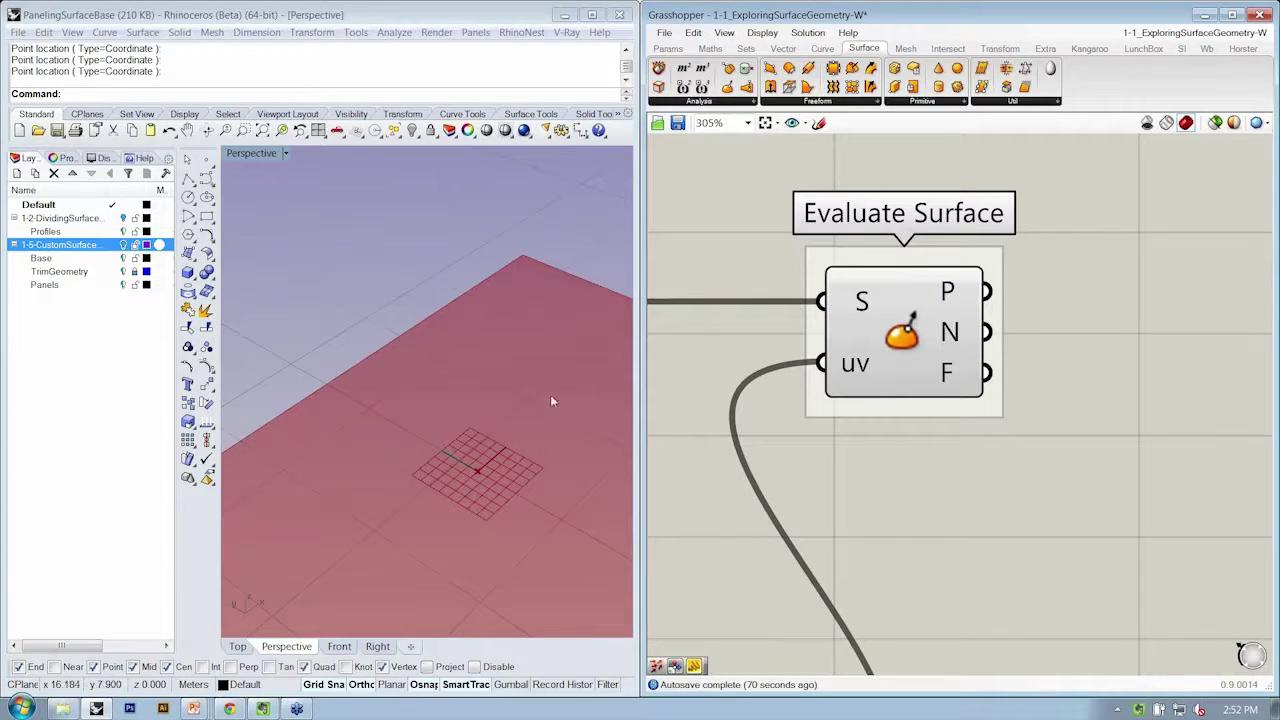
pyautogui.scroll(-5, 495, 519)
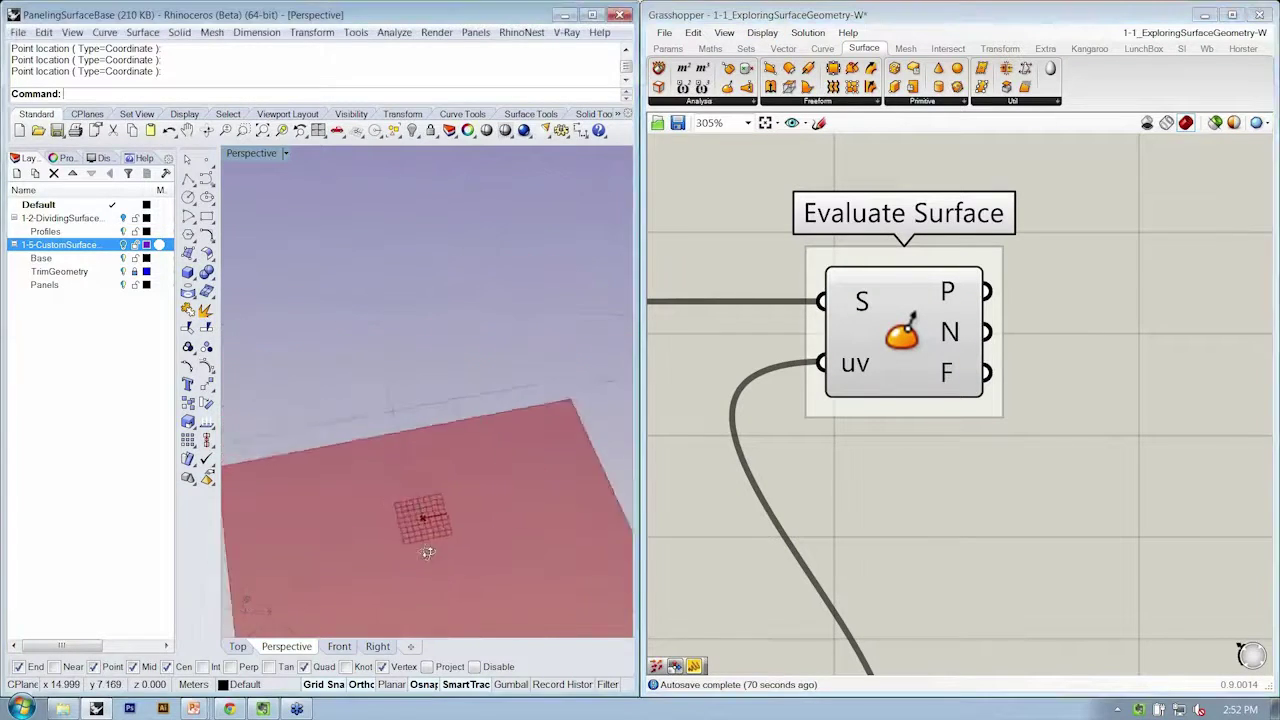
# Step: In Display options, try a Preview Plane Radius of 1.5, then enter .25
pyautogui.click(761, 33)
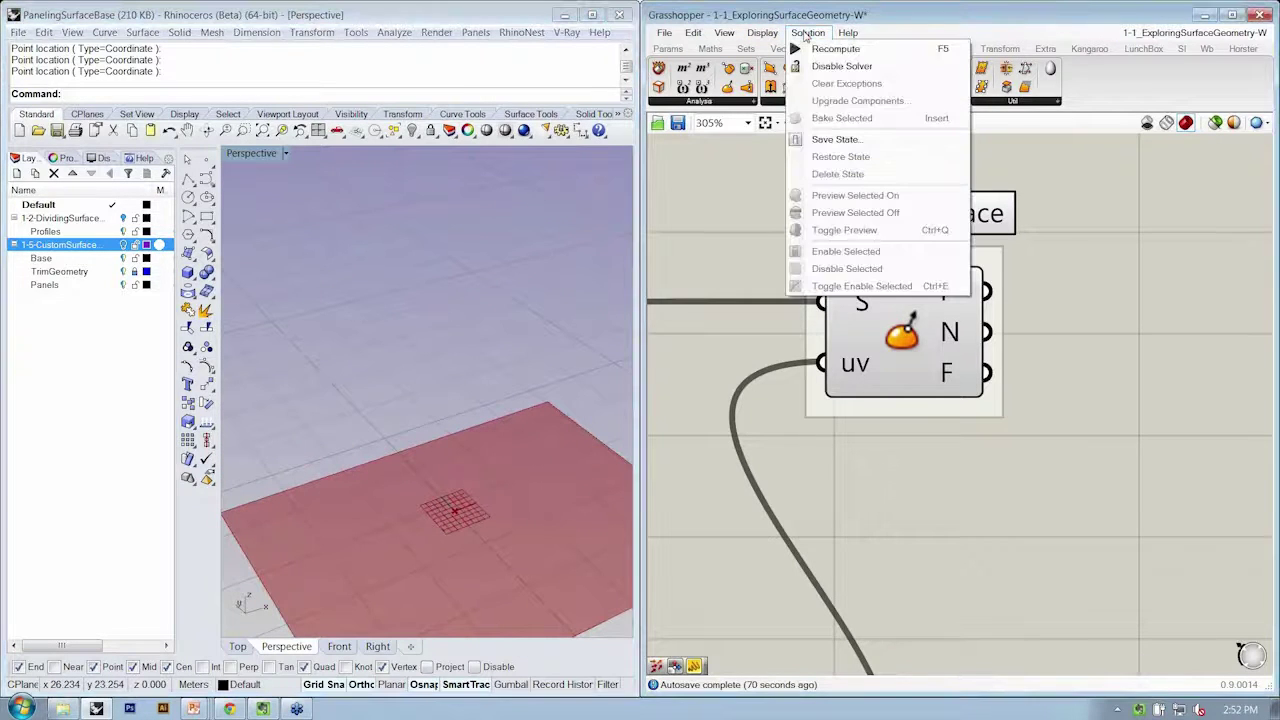
pyautogui.click(762, 33)
pyautogui.click(762, 33)
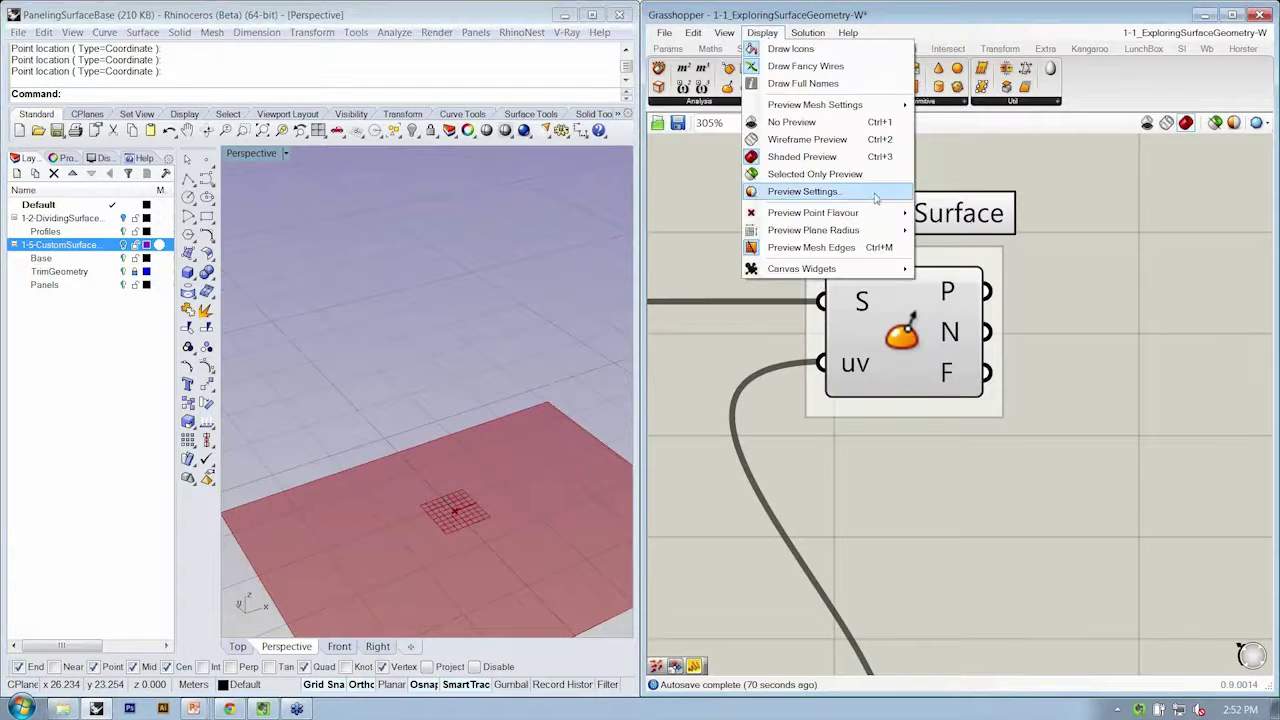
pyautogui.moveTo(876, 232)
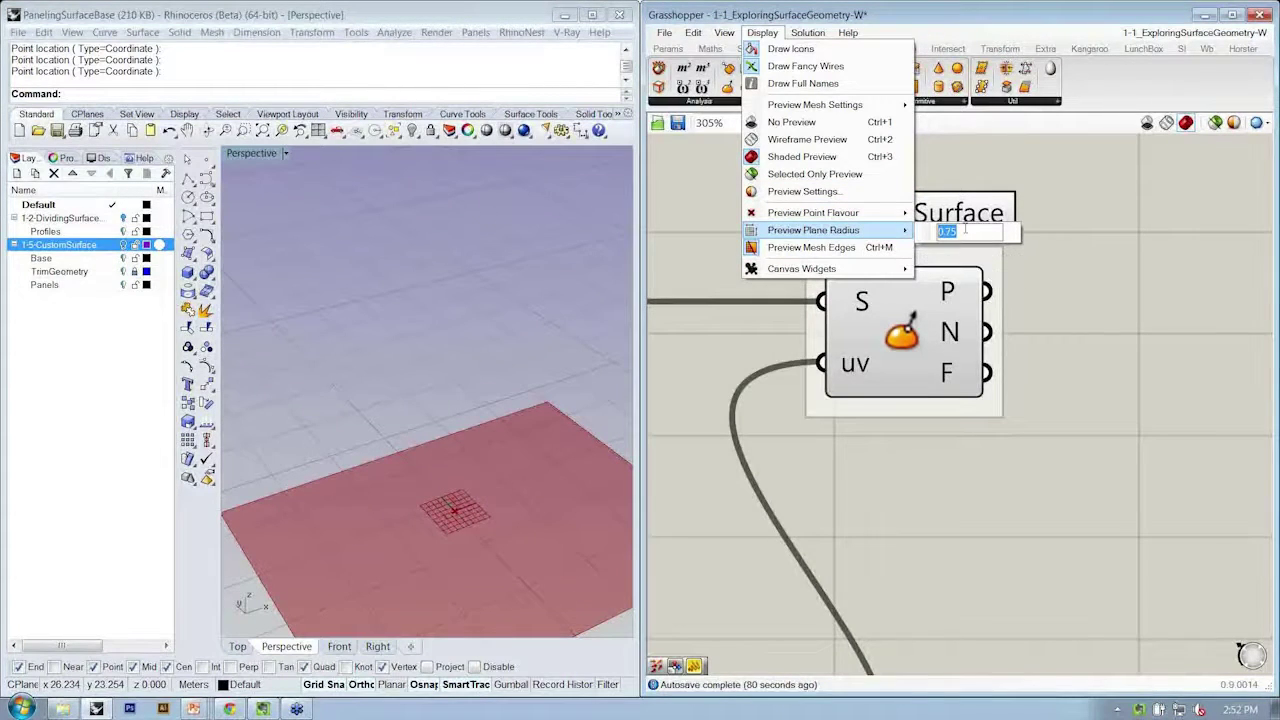
pyautogui.write('1')
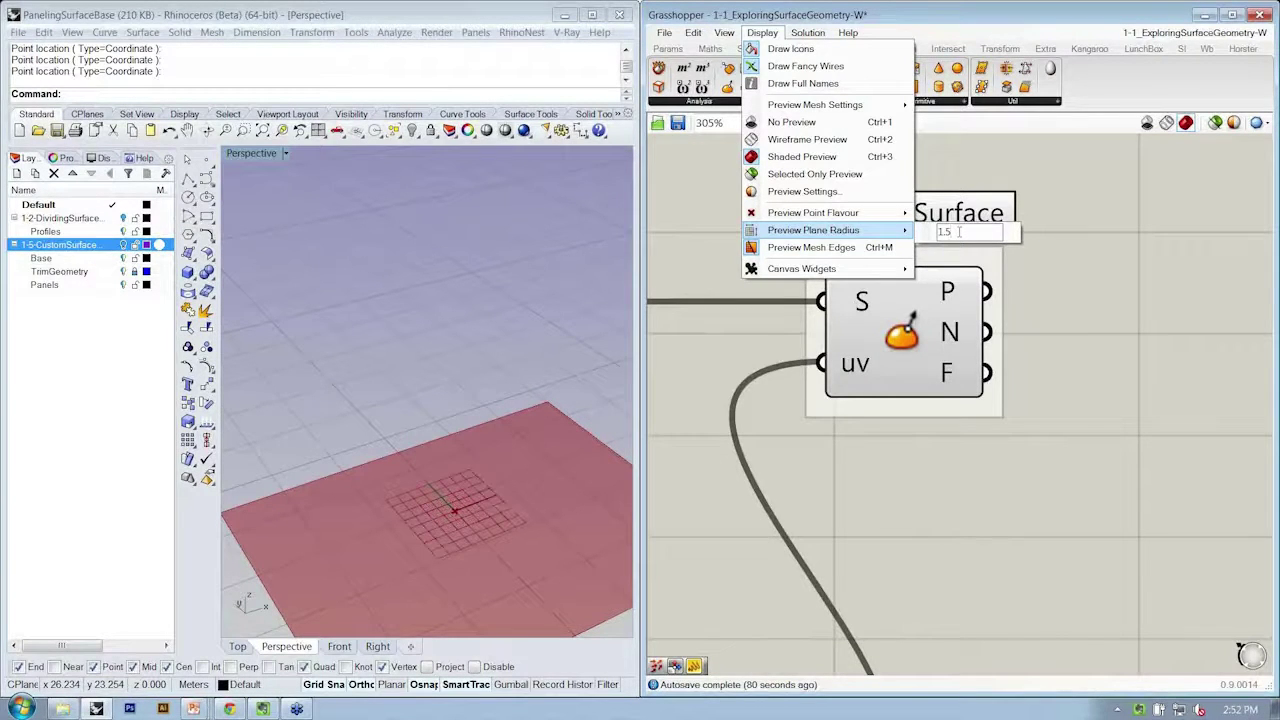
pyautogui.moveTo(888, 271)
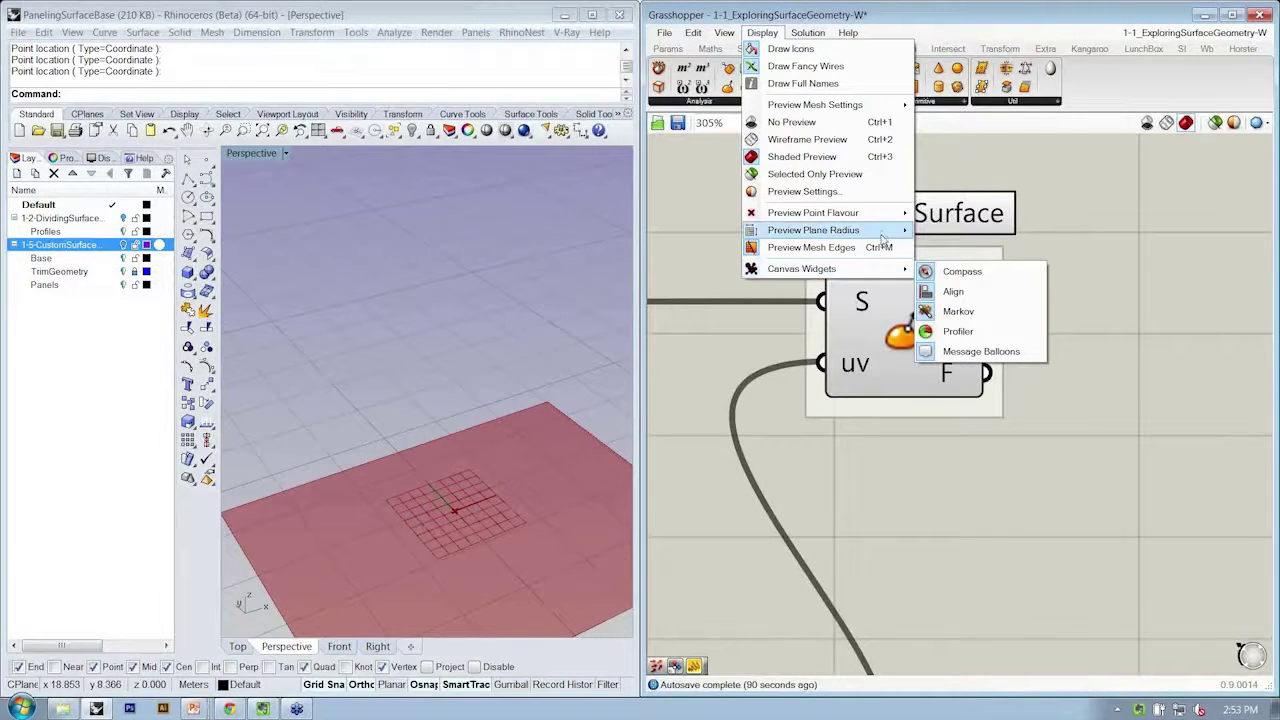
pyautogui.write('.25')
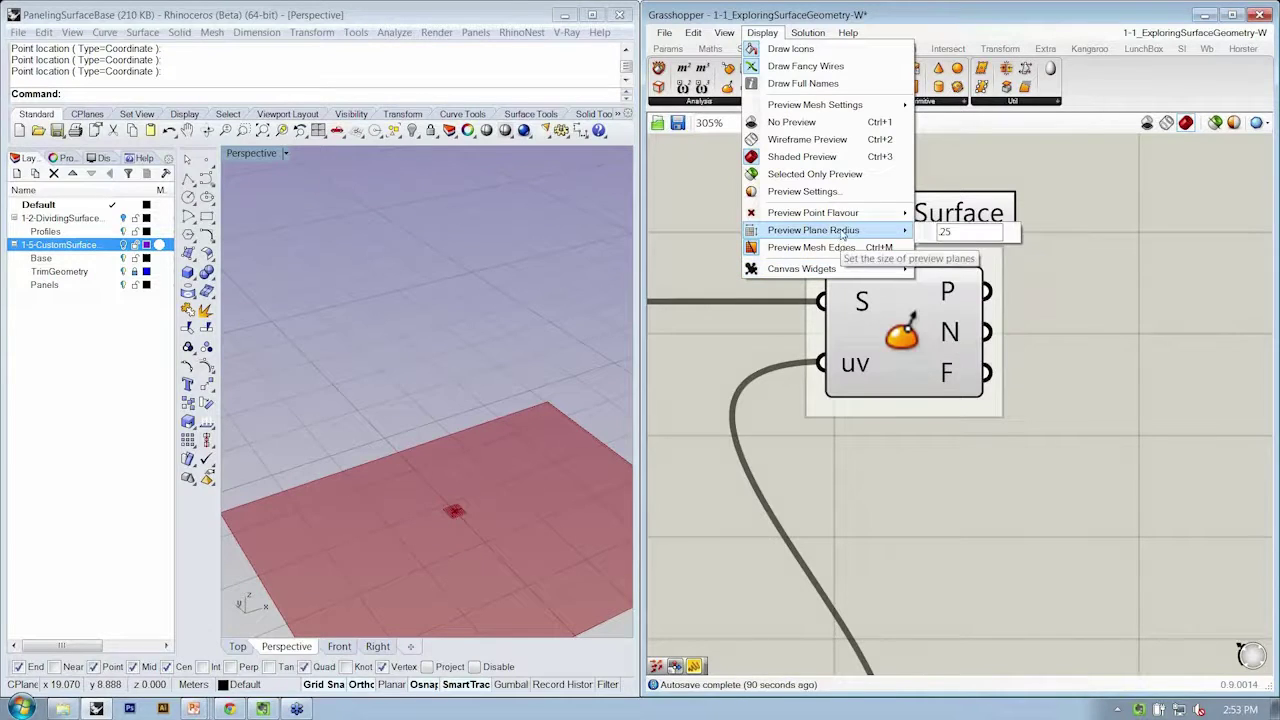
# Step: Confirm the new plane radius and shift Evaluate Surface slightly right
pyautogui.click(1082, 283)
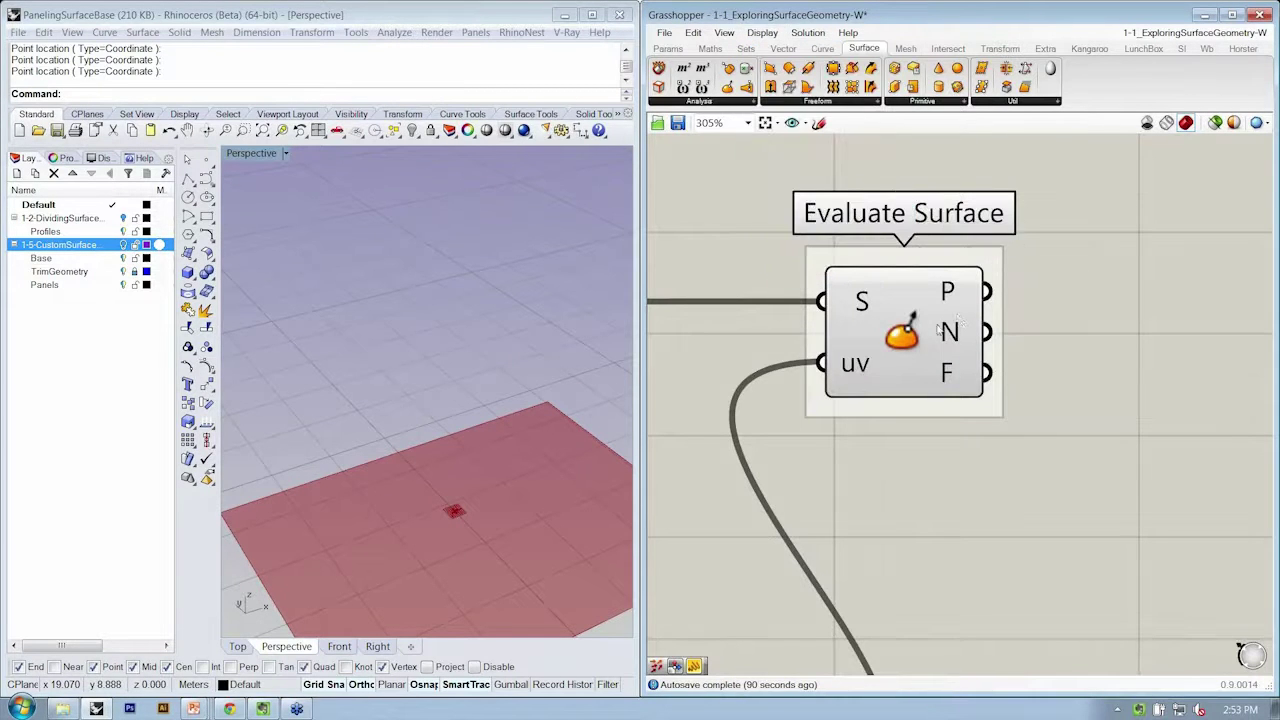
pyautogui.moveTo(470, 430); pyautogui.dragTo(502, 471, button='right')
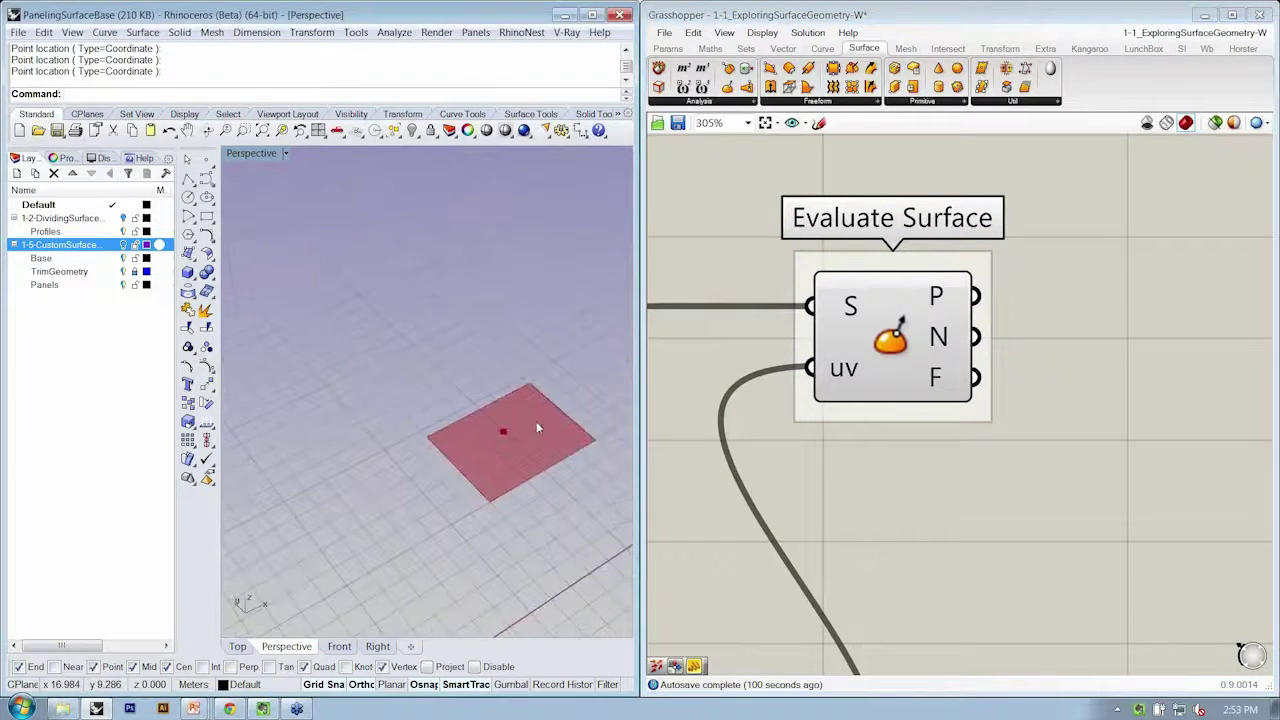
pyautogui.scroll(5, 467, 435)
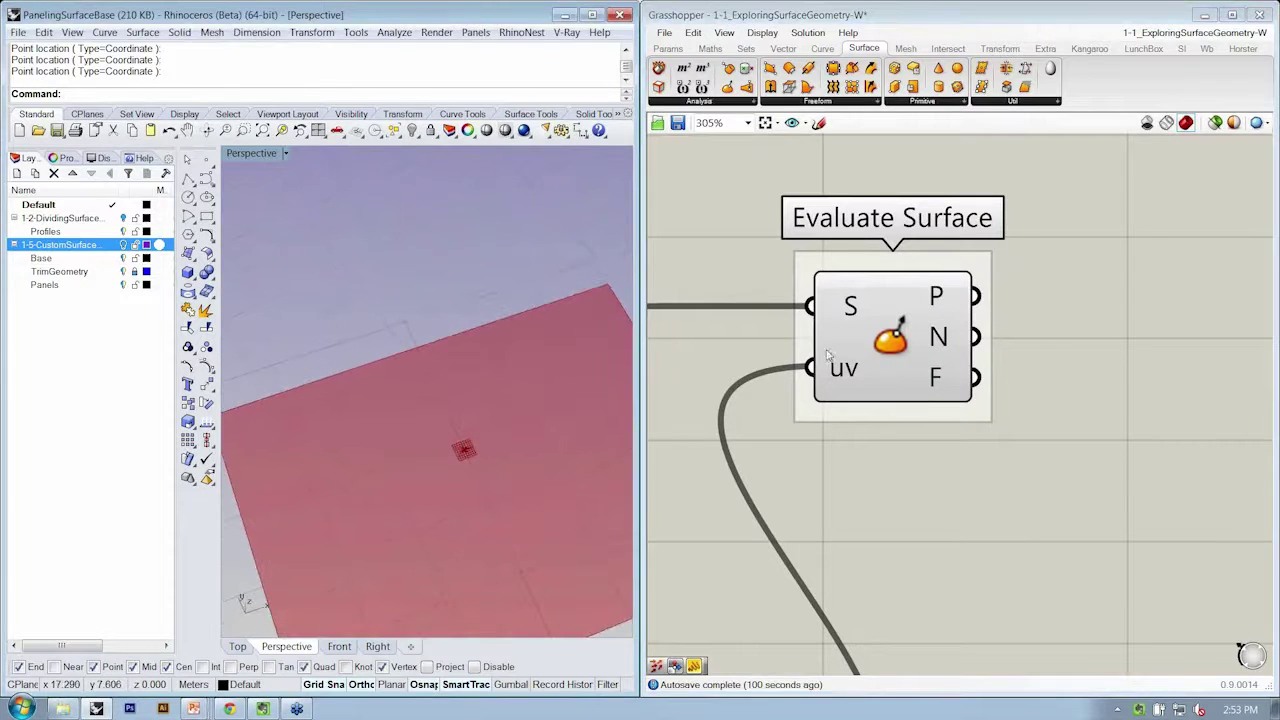
pyautogui.scroll(-3, 936, 306)
pyautogui.moveTo(936, 306); pyautogui.dragTo(999, 273, button='right')
pyautogui.moveTo(988, 317); pyautogui.dragTo(1077, 315)
pyautogui.click(771, 363)
pyautogui.moveTo(420, 440); pyautogui.dragTo(429, 477, button='right')
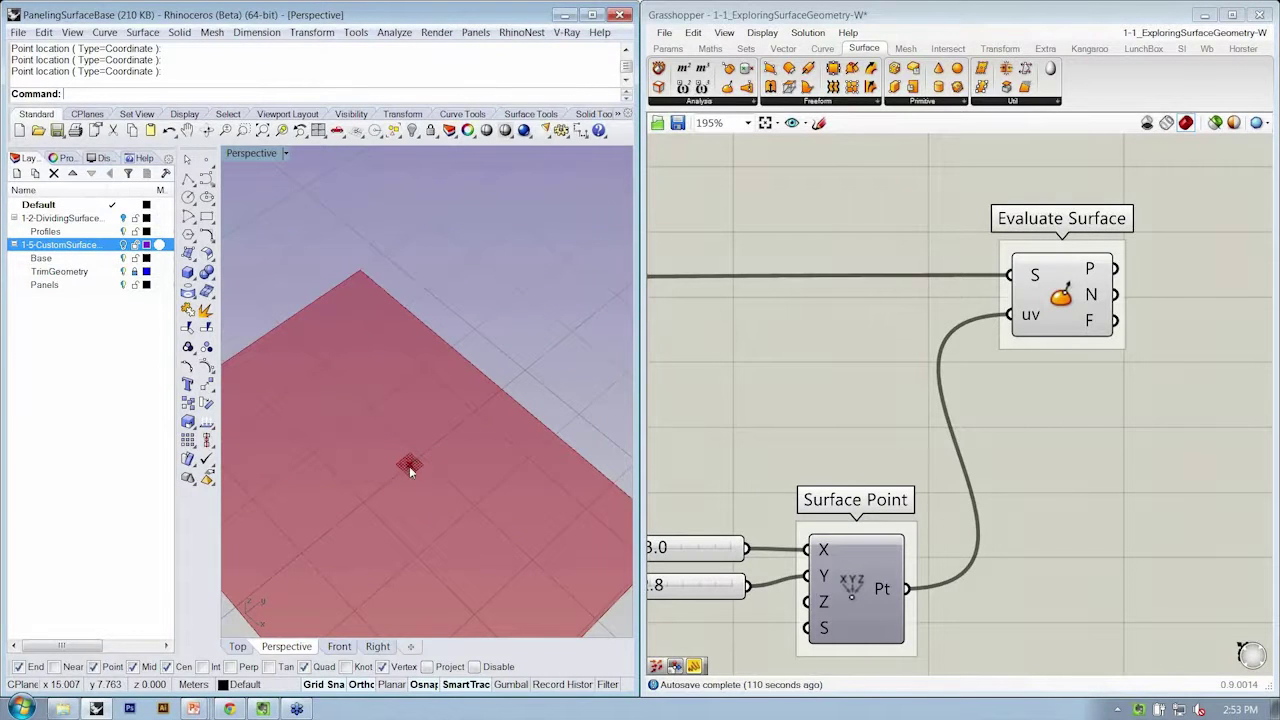
pyautogui.scroll(-3, 957, 393)
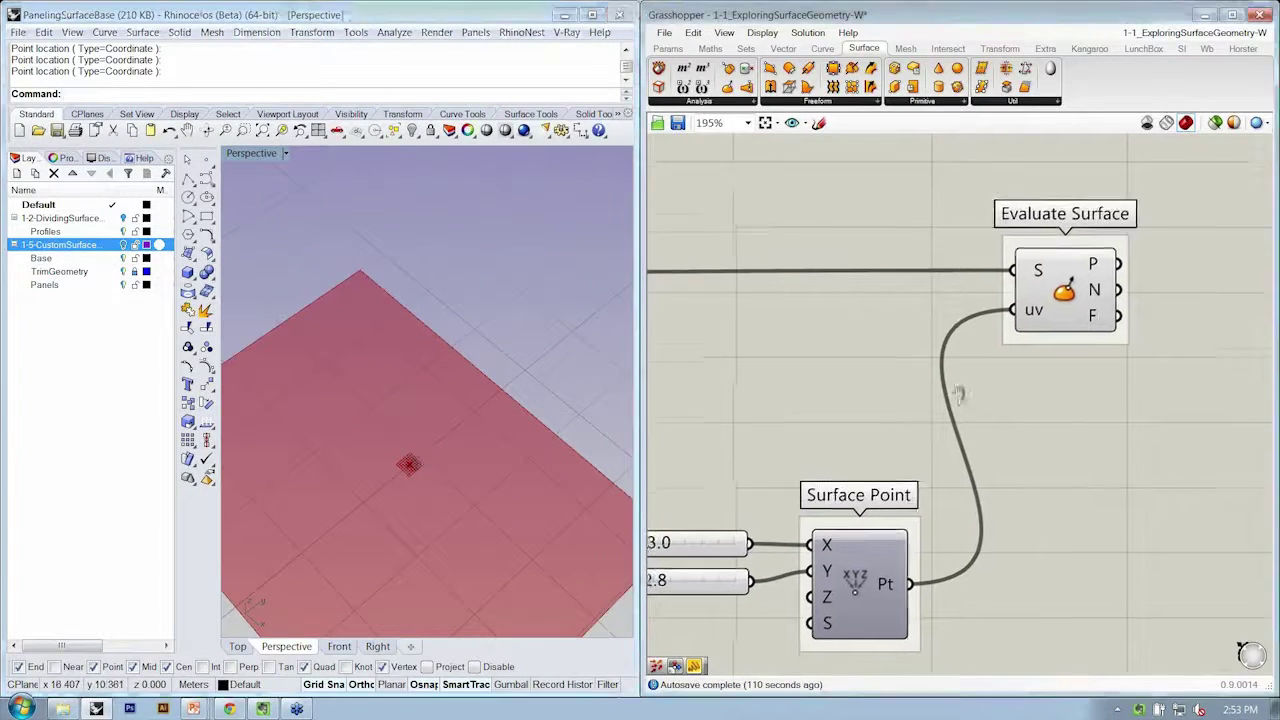
# Step: Place an Iso Curve from Curve > Spline below Evaluate Surface, grouped as Isocurve
pyautogui.click(822, 48)
pyautogui.click(966, 102)
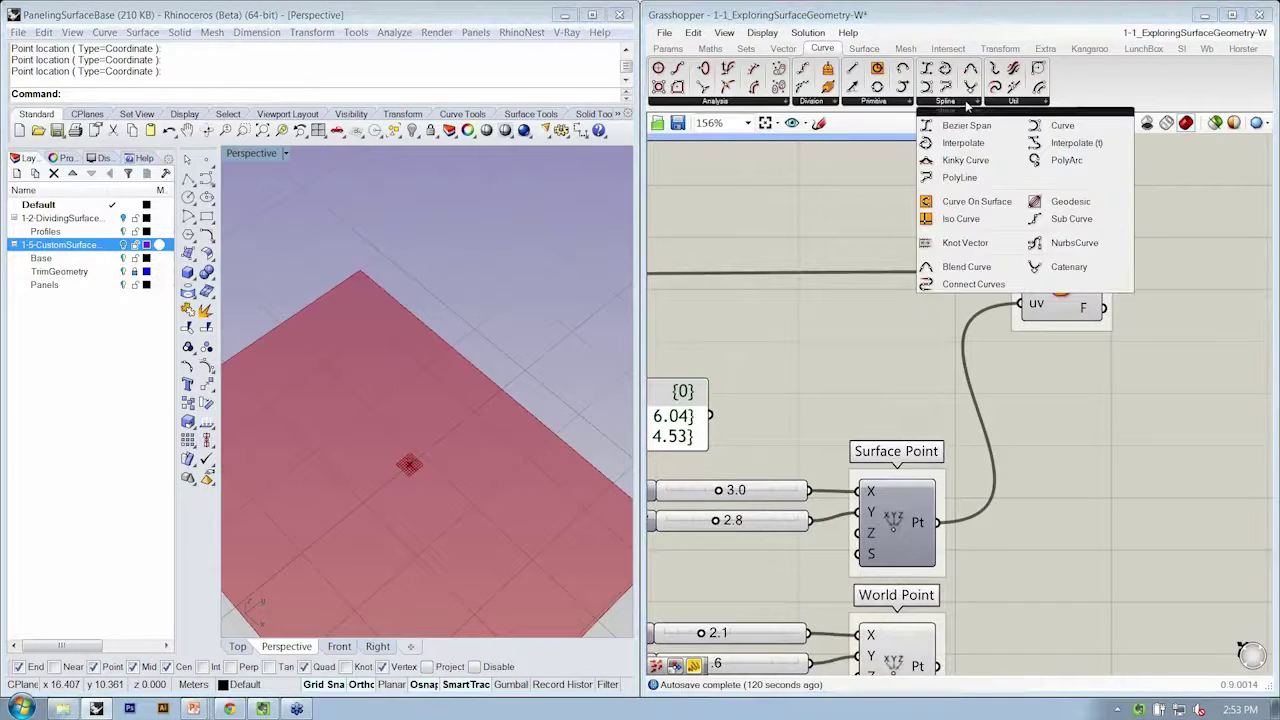
pyautogui.click(959, 219)
pyautogui.click(1062, 398)
pyautogui.hotkey('ctrl', 'g')
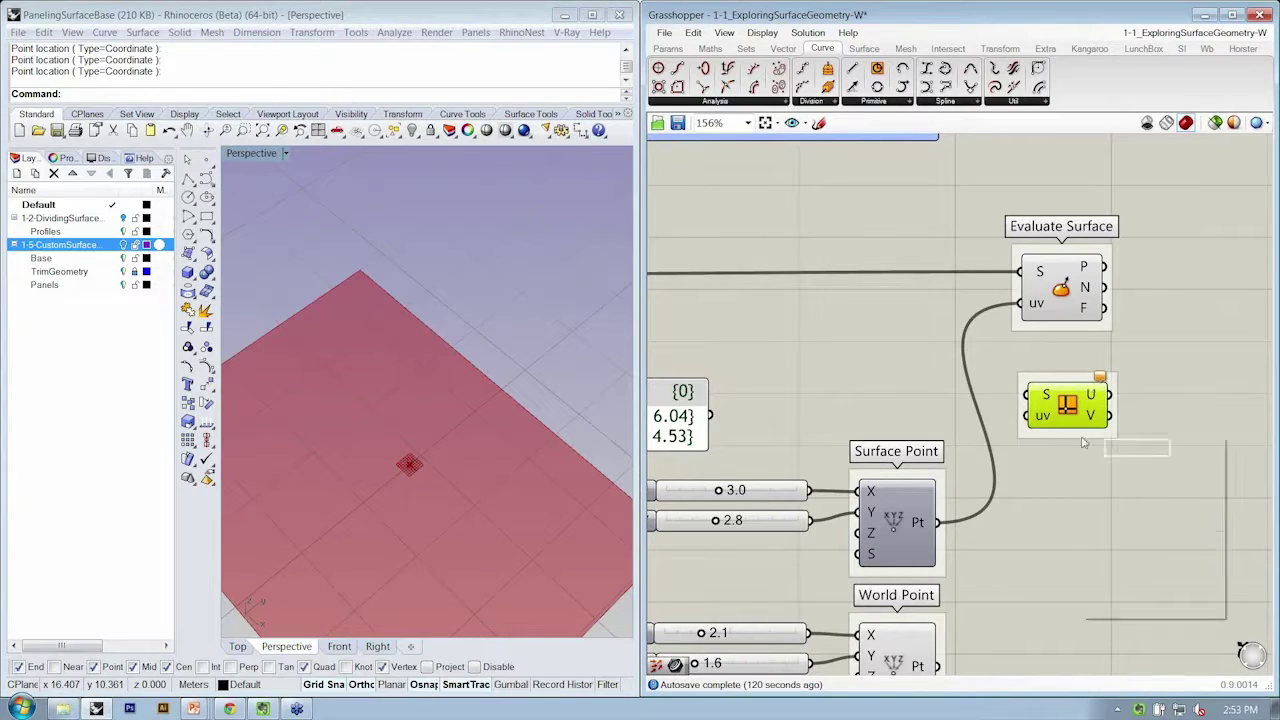
pyautogui.rightClick(1084, 438)
pyautogui.write('Isocurve')
pyautogui.press('Return')
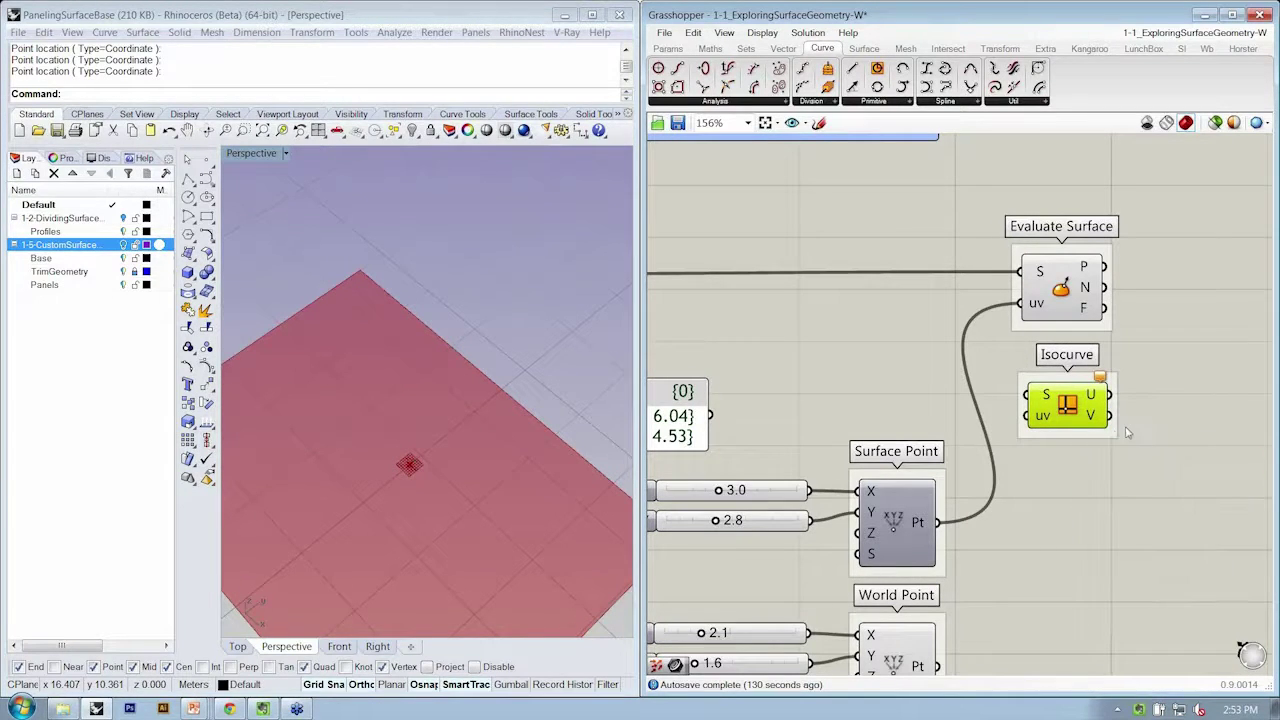
pyautogui.scroll(-2, 1121, 372)
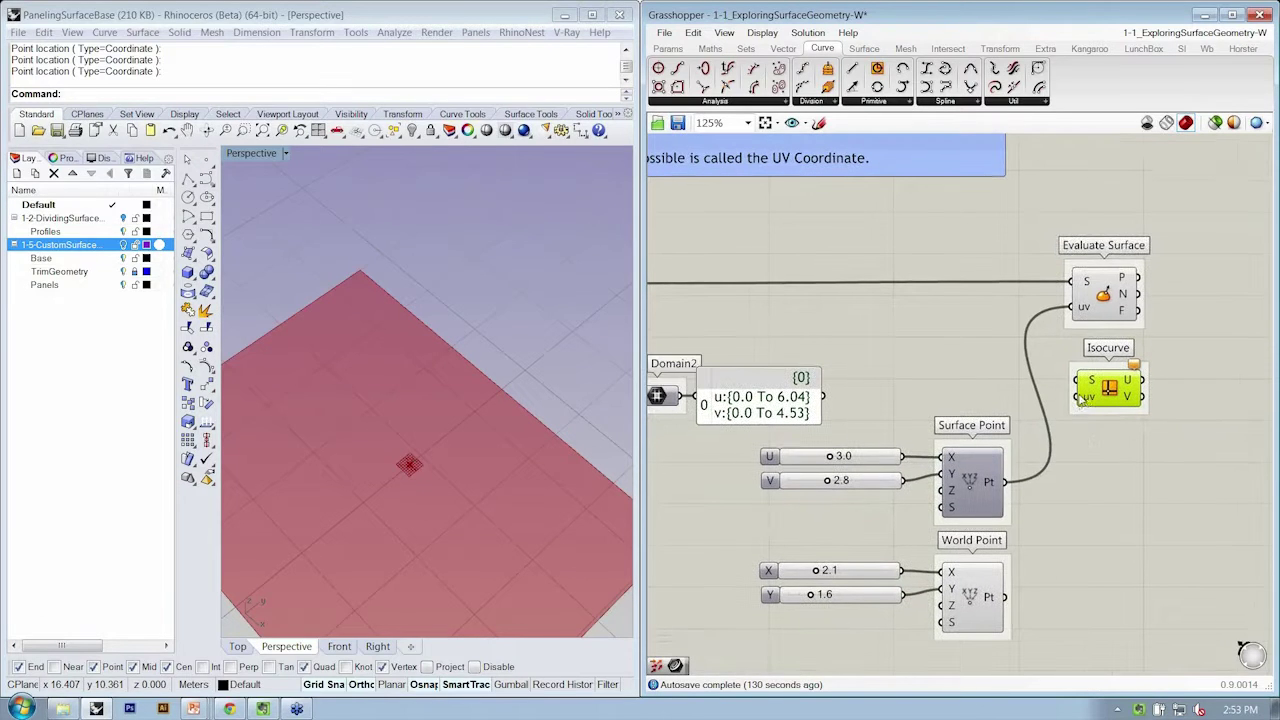
# Step: Connect Surface Point to Isocurve's uv input and Plane Surface to its S input
pyautogui.moveTo(1076, 396); pyautogui.dragTo(1012, 478)
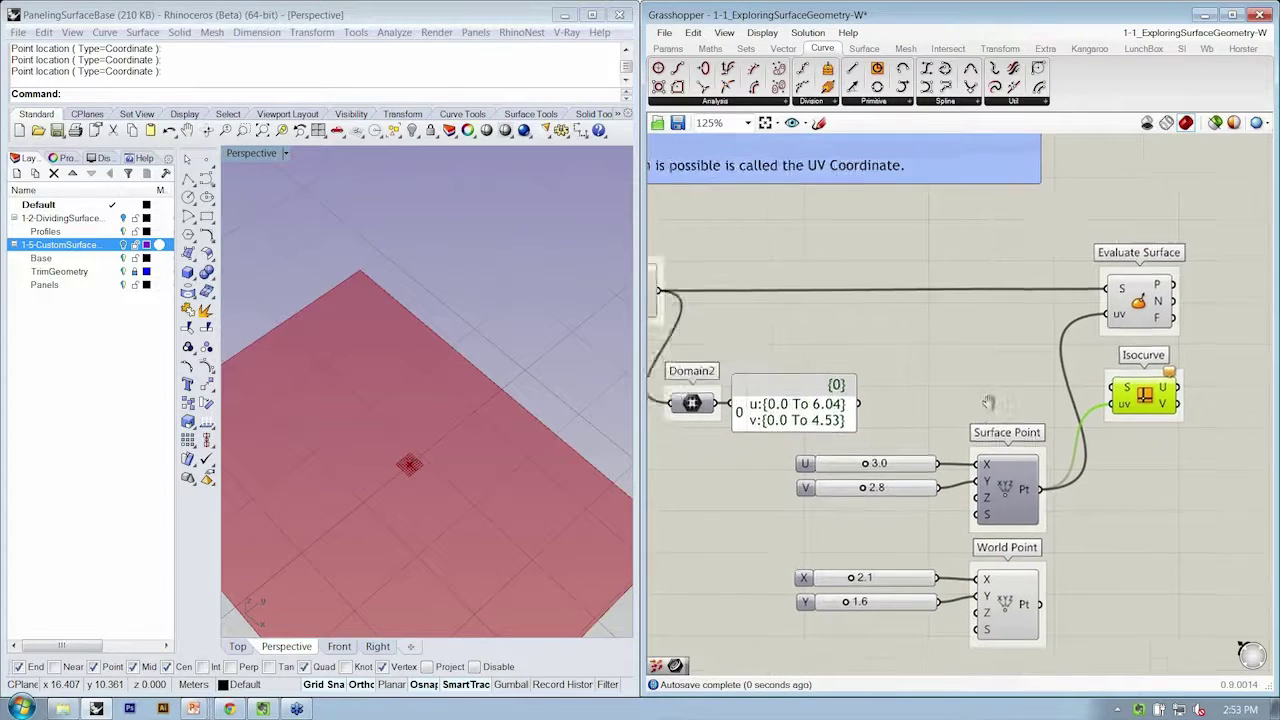
pyautogui.scroll(-1, 928, 375)
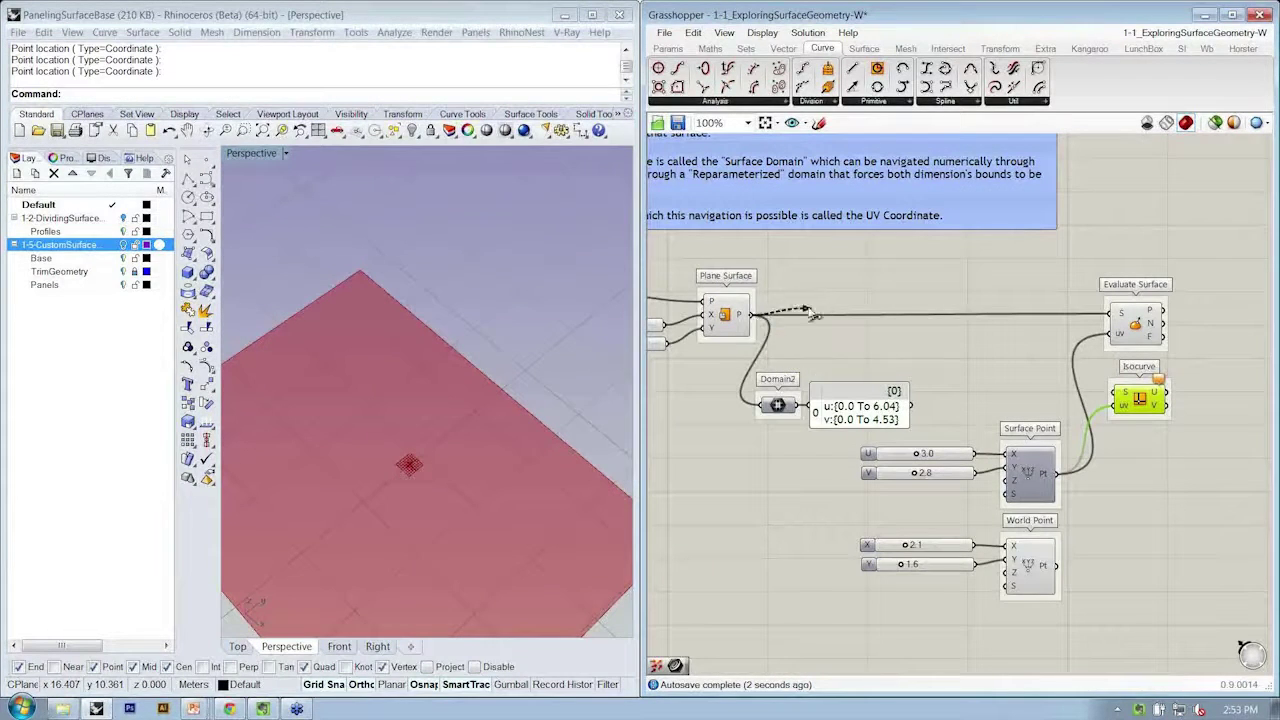
pyautogui.moveTo(858, 311); pyautogui.dragTo(1114, 393)
pyautogui.click(1173, 435)
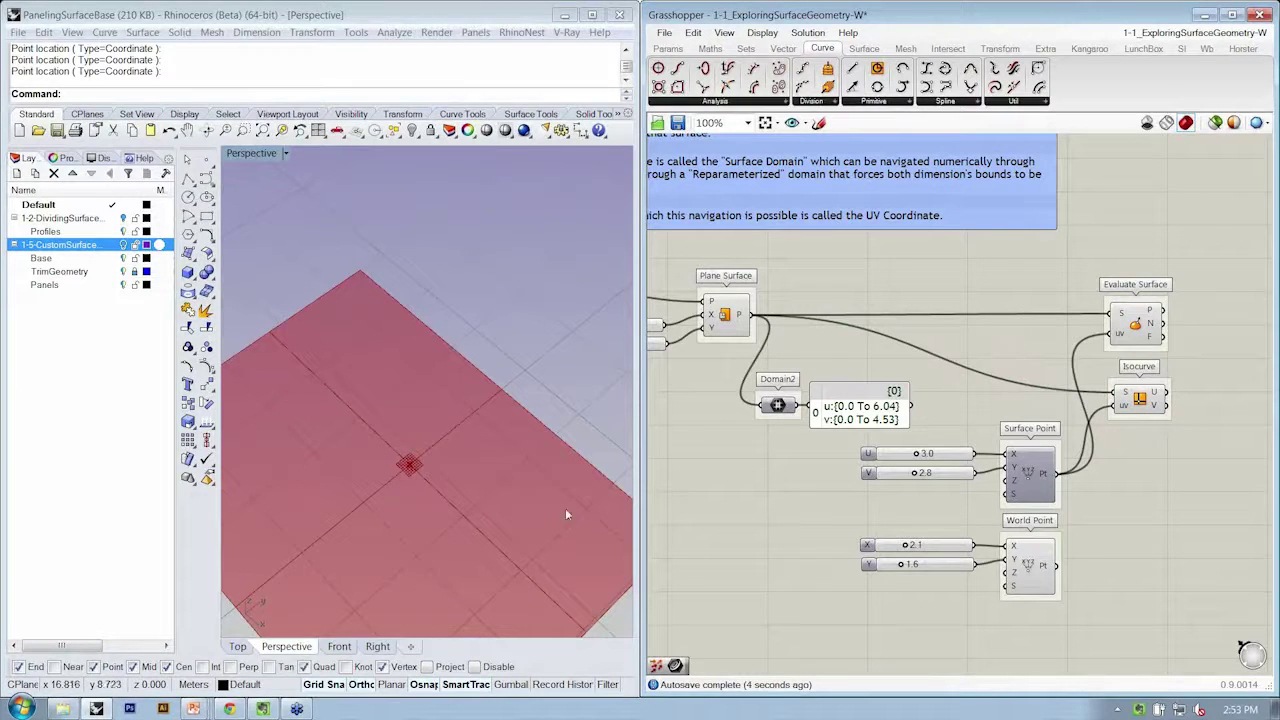
# Step: Set the U slider to 2.2 and view the crossing isocurves from a low angle
pyautogui.moveTo(920, 453)
pyautogui.mouseDown()
pyautogui.moveTo(931, 453)
pyautogui.moveTo(907, 454)
pyautogui.mouseUp()
pyautogui.scroll(-4, 500, 430)
pyautogui.moveTo(520, 450); pyautogui.dragTo(586, 394, button='right')
# Step: Maximize the Top view, zoom to the surface, and change V to 1.1
pyautogui.doubleClick(251, 153)
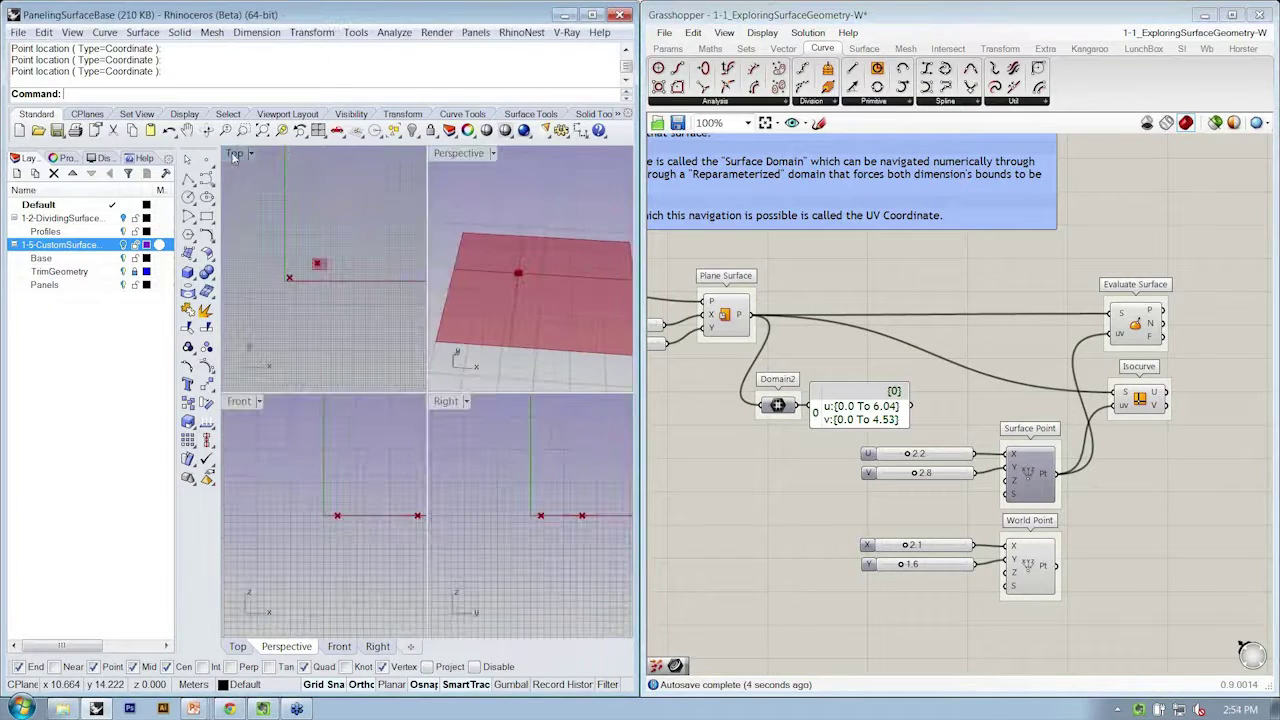
pyautogui.doubleClick(233, 153)
pyautogui.hotkey('ctrl', 'shift', 'e')
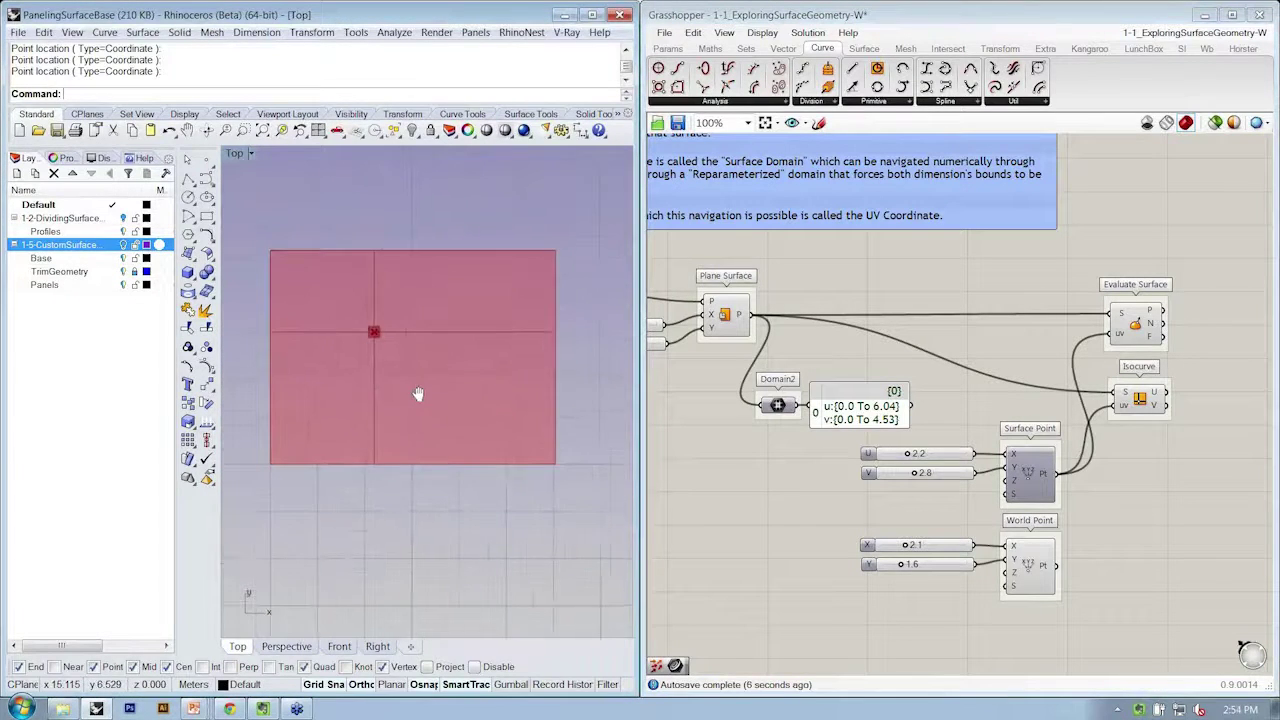
pyautogui.scroll(1, 428, 400)
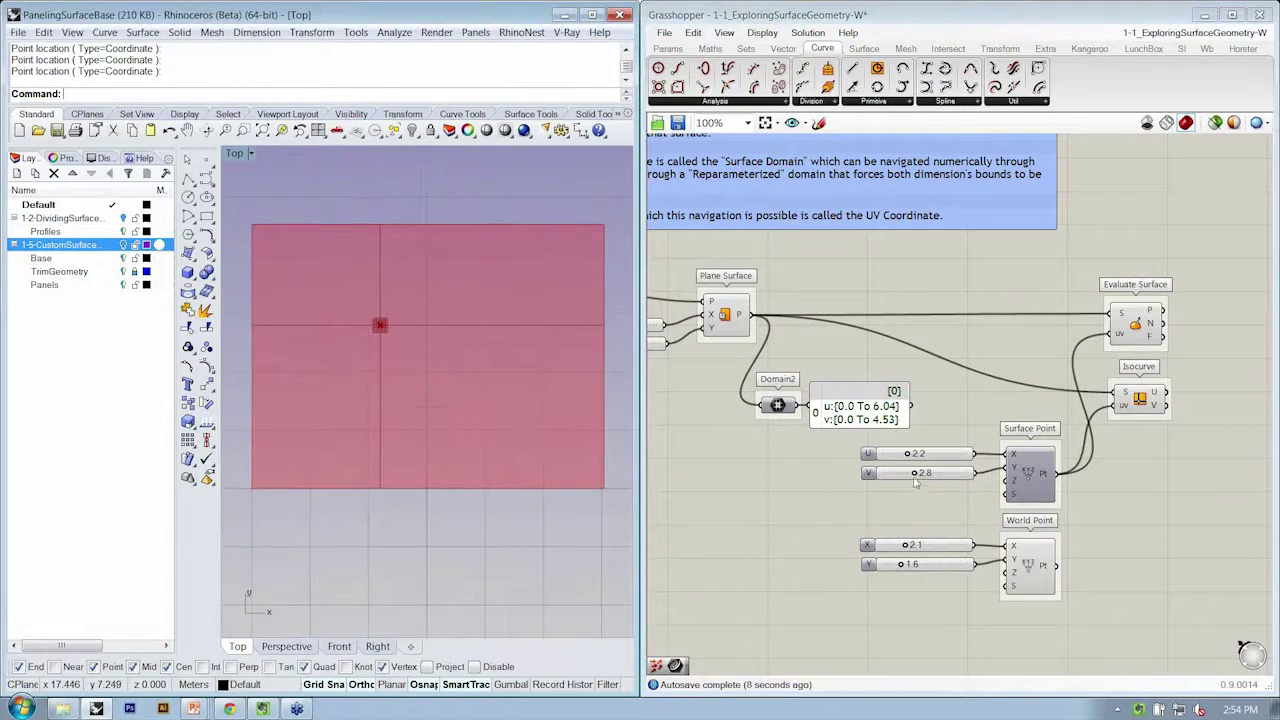
pyautogui.moveTo(919, 474); pyautogui.dragTo(896, 455)
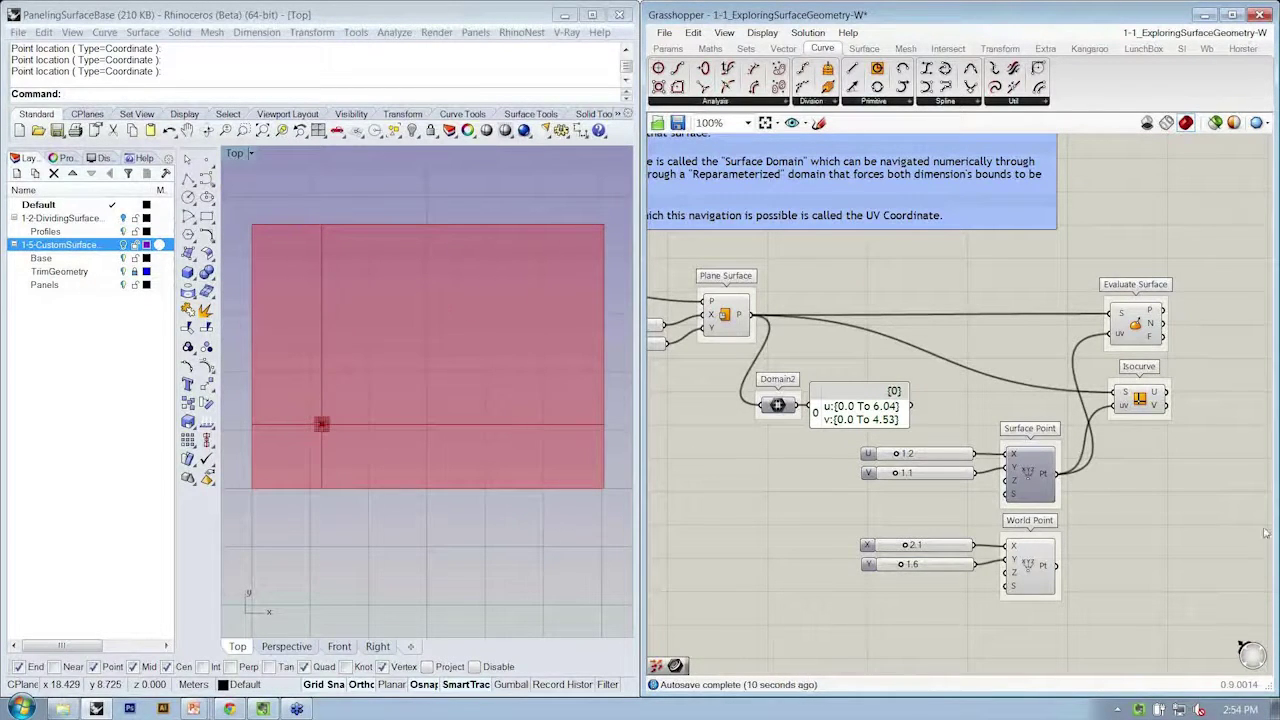
# Step: Move Evaluate Surface and Isocurve to the right and save the definition
pyautogui.moveTo(1258, 510); pyautogui.dragTo(1106, 292)
pyautogui.moveTo(1135, 325); pyautogui.dragTo(1180, 325)
pyautogui.click(1083, 508)
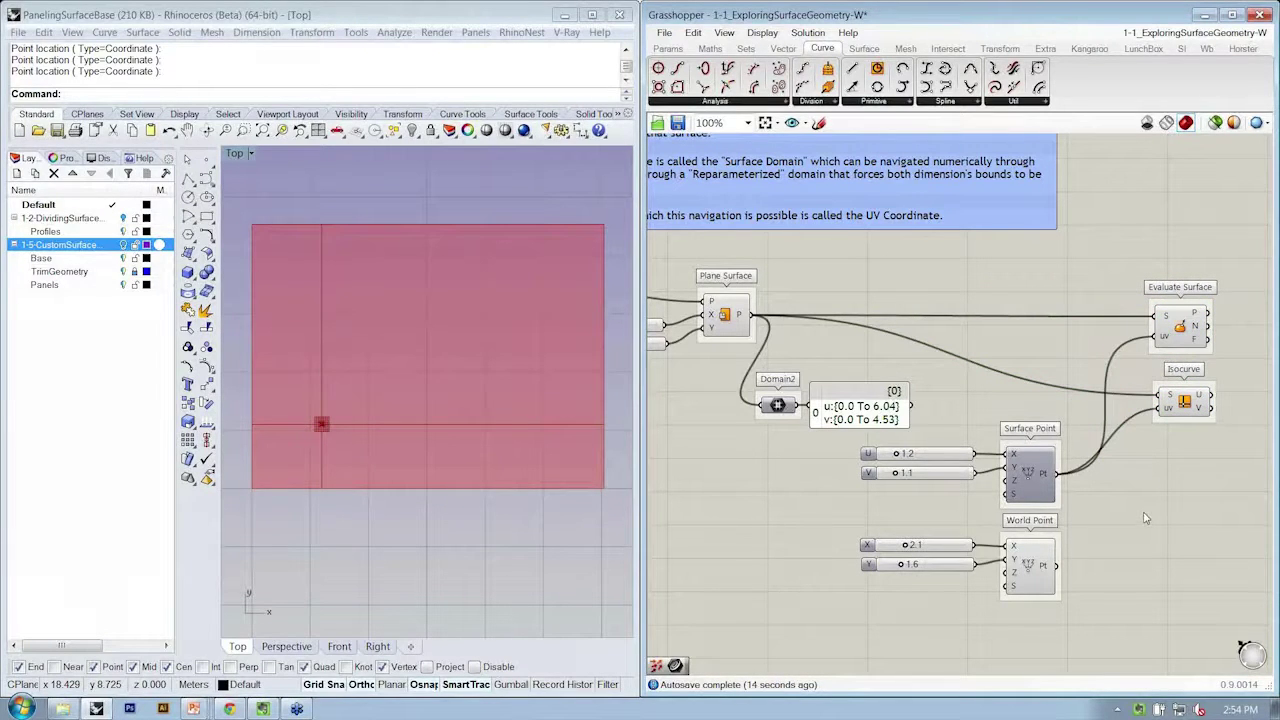
pyautogui.hotkey('ctrl', 's')
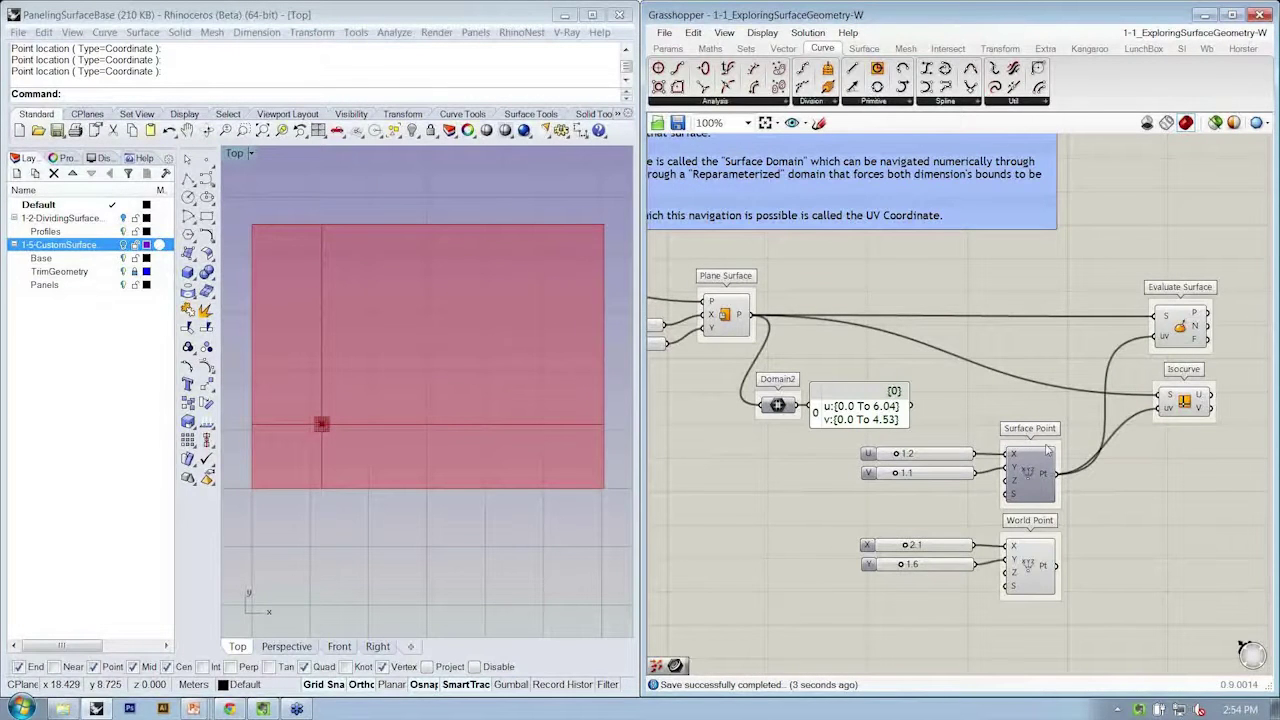
# Step: Append '~ UV Coordinate' to the Surface Point group's name
pyautogui.rightClick(1047, 450)
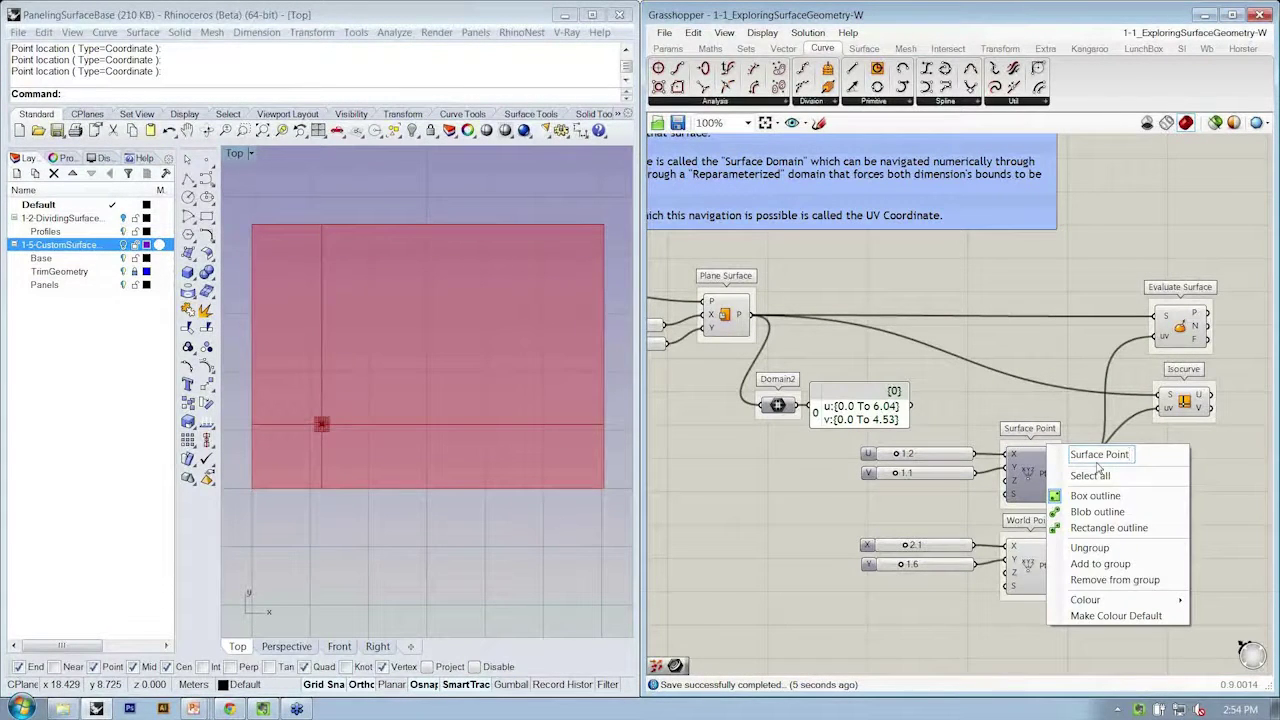
pyautogui.write('~ UV')
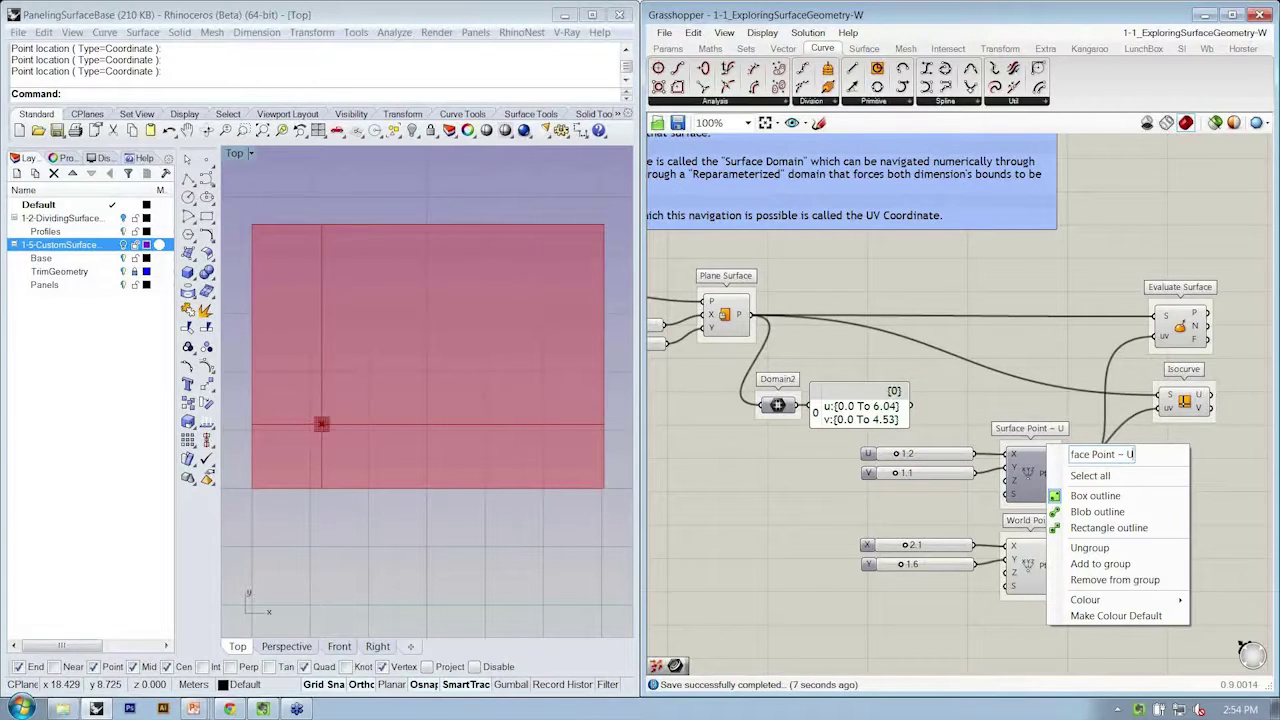
pyautogui.write(' Coordinate')
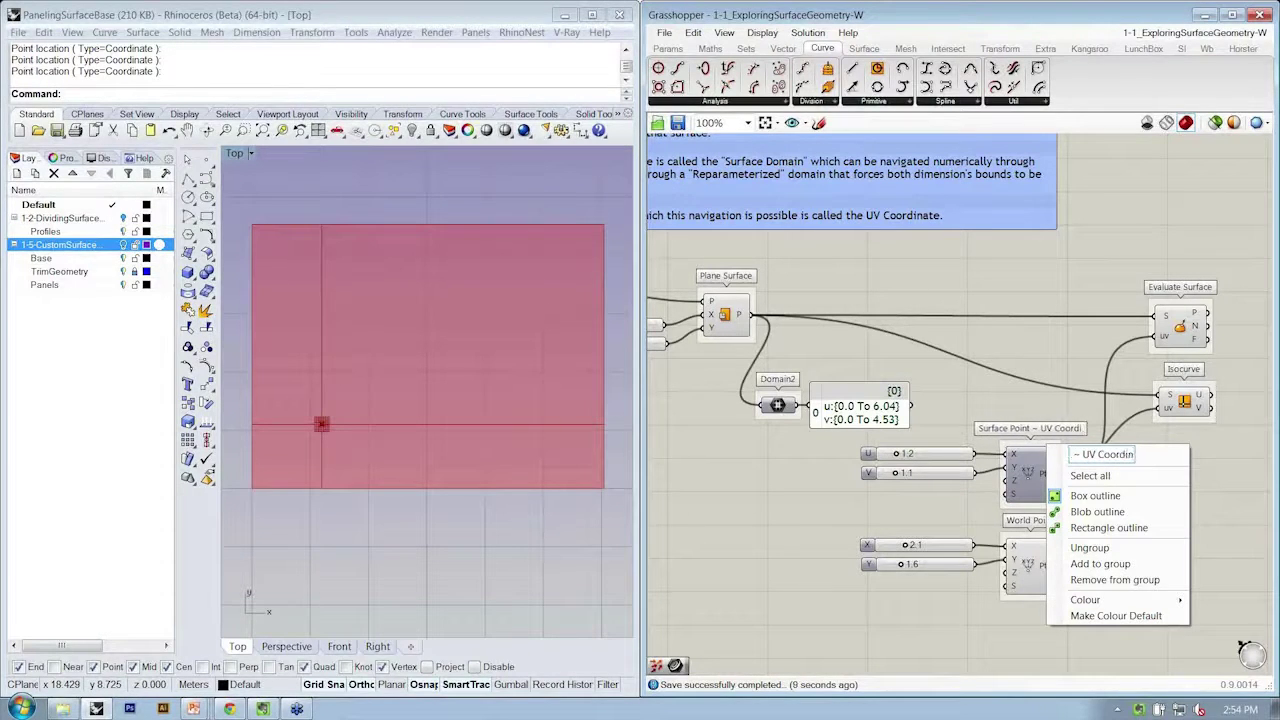
pyautogui.press('Return')
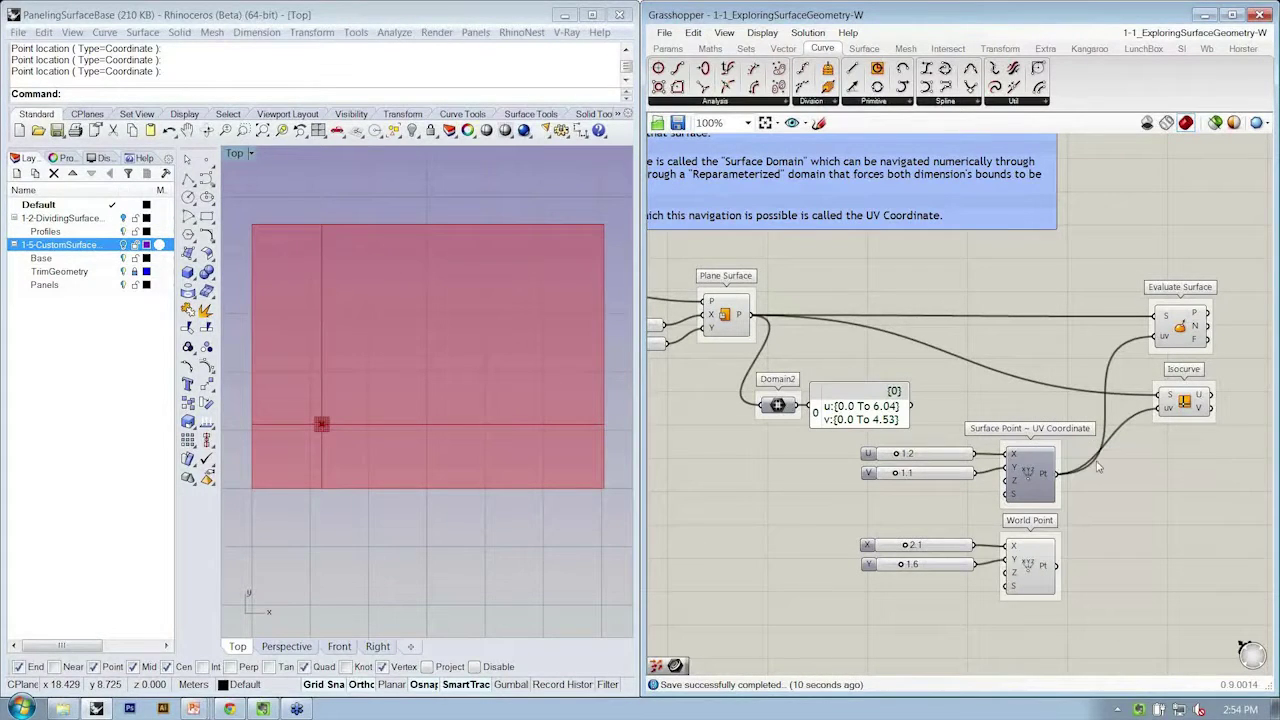
# Step: Place an MD Slider from the Params tab's Input list onto the canvas
pyautogui.click(660, 51)
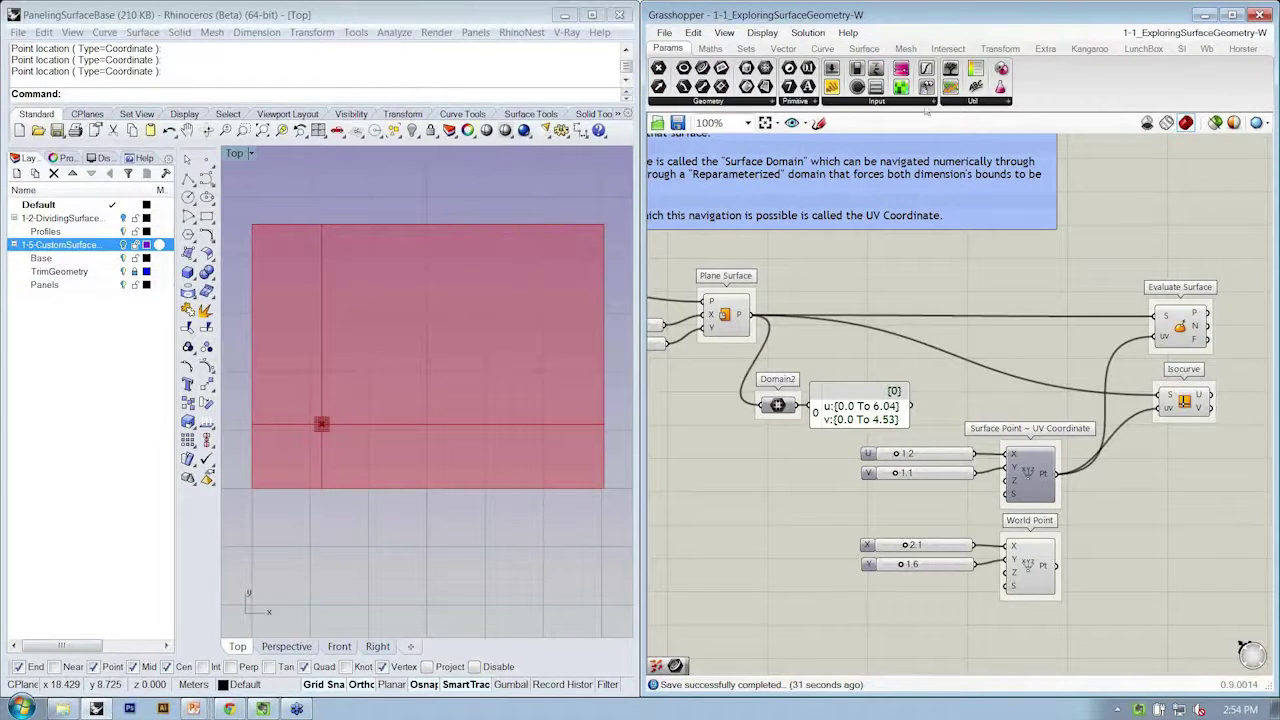
pyautogui.click(920, 103)
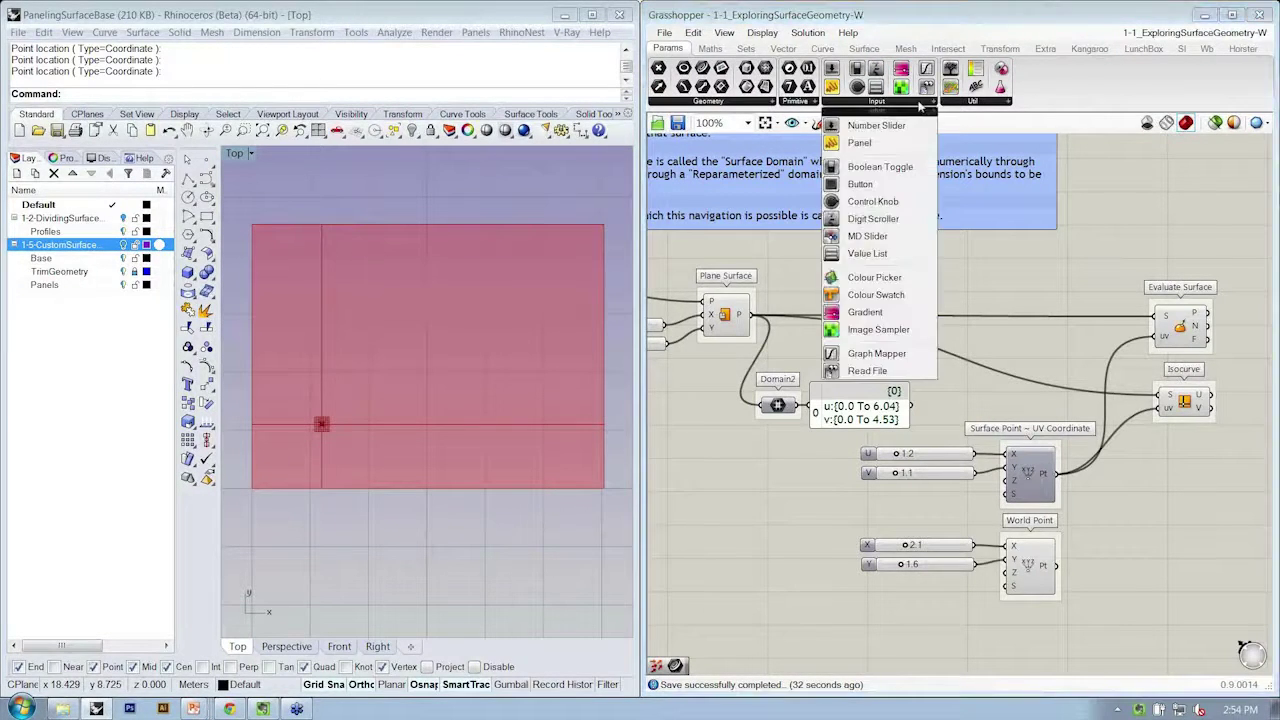
pyautogui.click(868, 236)
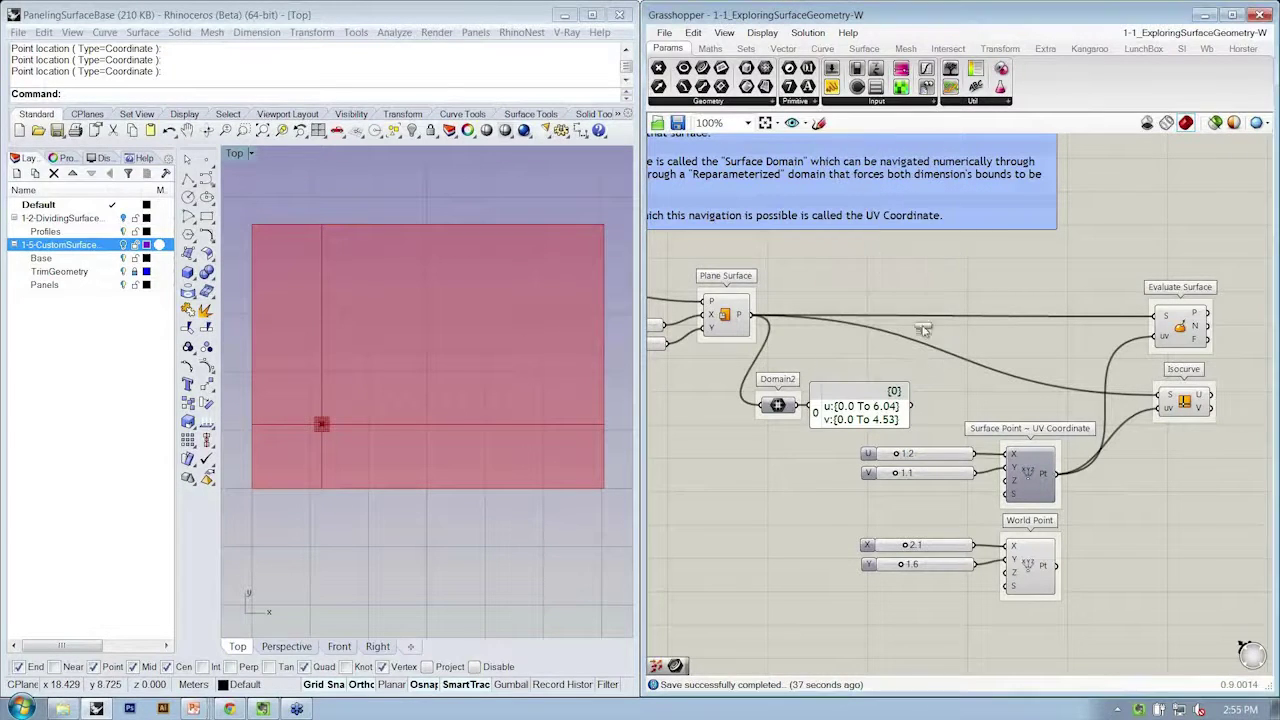
pyautogui.click(1014, 384)
# Step: Shift the sliders and point components down, reposition the MD Slider, and sweep its point to the corner
pyautogui.moveTo(1053, 396); pyautogui.dragTo(1057, 366, button='right')
pyautogui.moveTo(1088, 607); pyautogui.dragTo(890, 422)
pyautogui.moveTo(1037, 456); pyautogui.dragTo(1056, 546)
pyautogui.moveTo(1053, 393); pyautogui.dragTo(1160, 377)
pyautogui.click(1035, 318)
pyautogui.moveTo(1018, 405); pyautogui.dragTo(1087, 347)
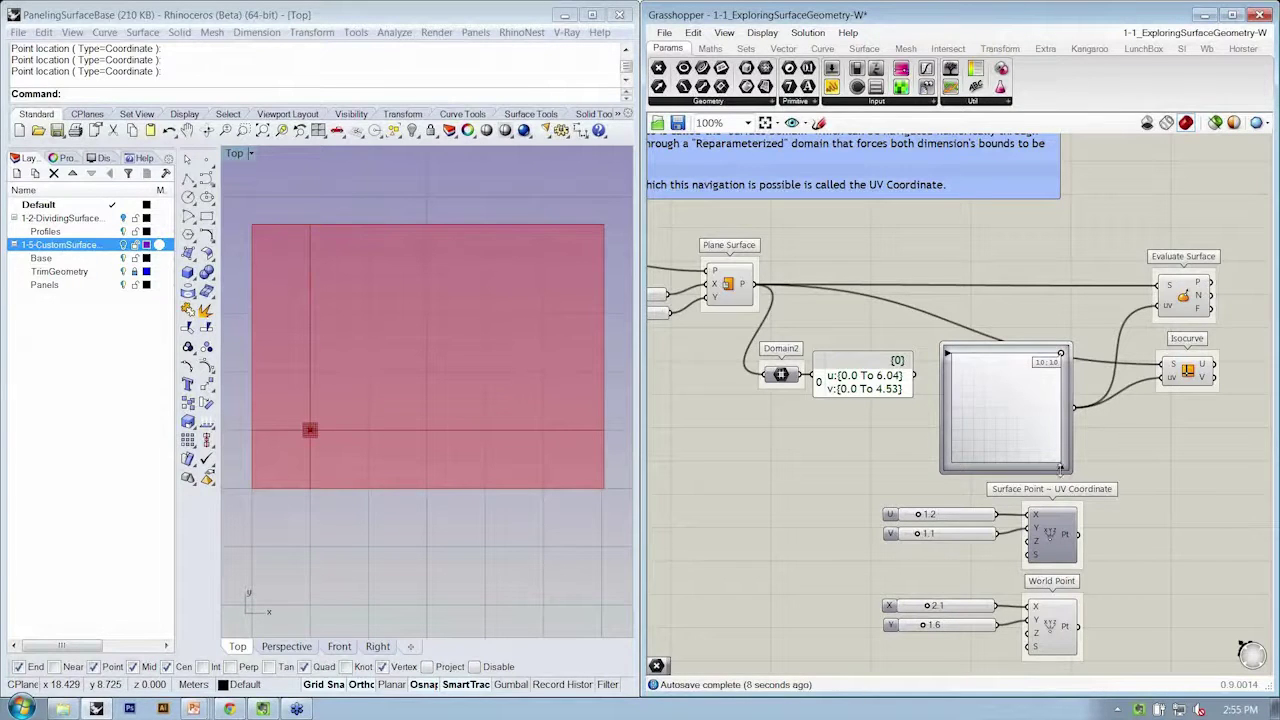
# Step: Drag the MD Slider's U and V toward 0.52, 0.56, near the surface's lower-left corner
pyautogui.moveTo(1061, 467); pyautogui.dragTo(1007, 470)
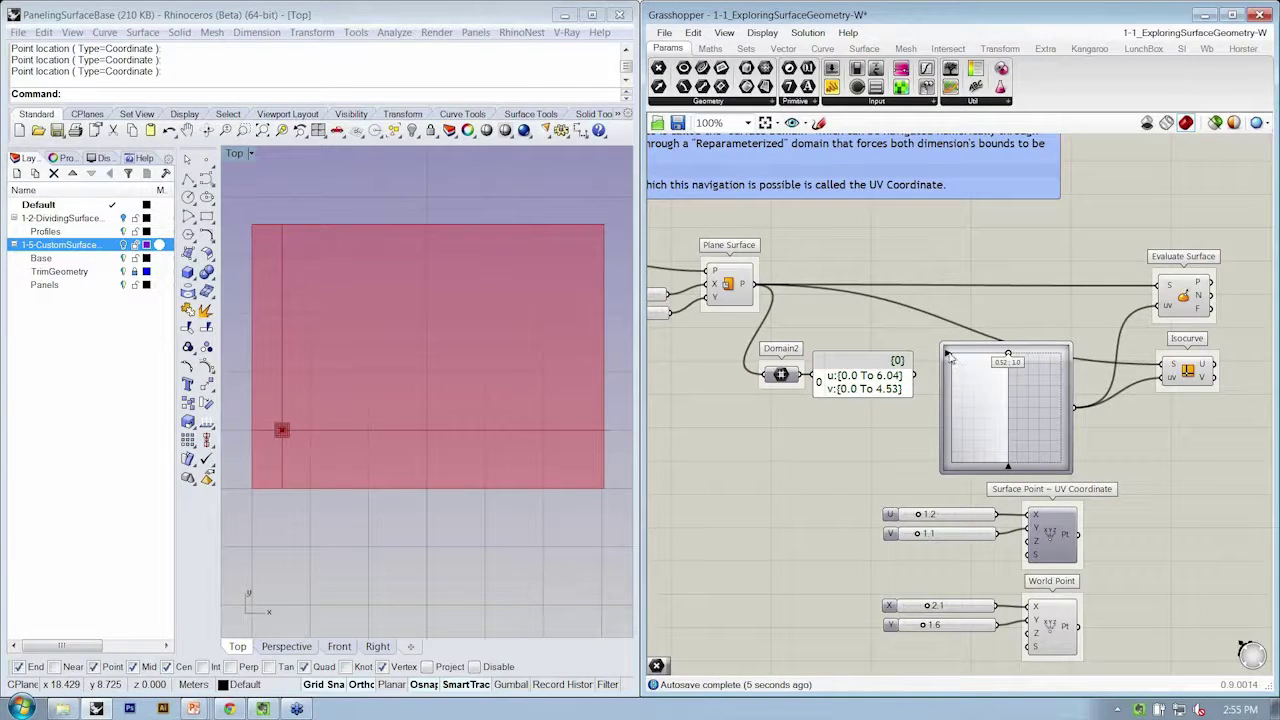
pyautogui.moveTo(947, 356); pyautogui.dragTo(947, 401)
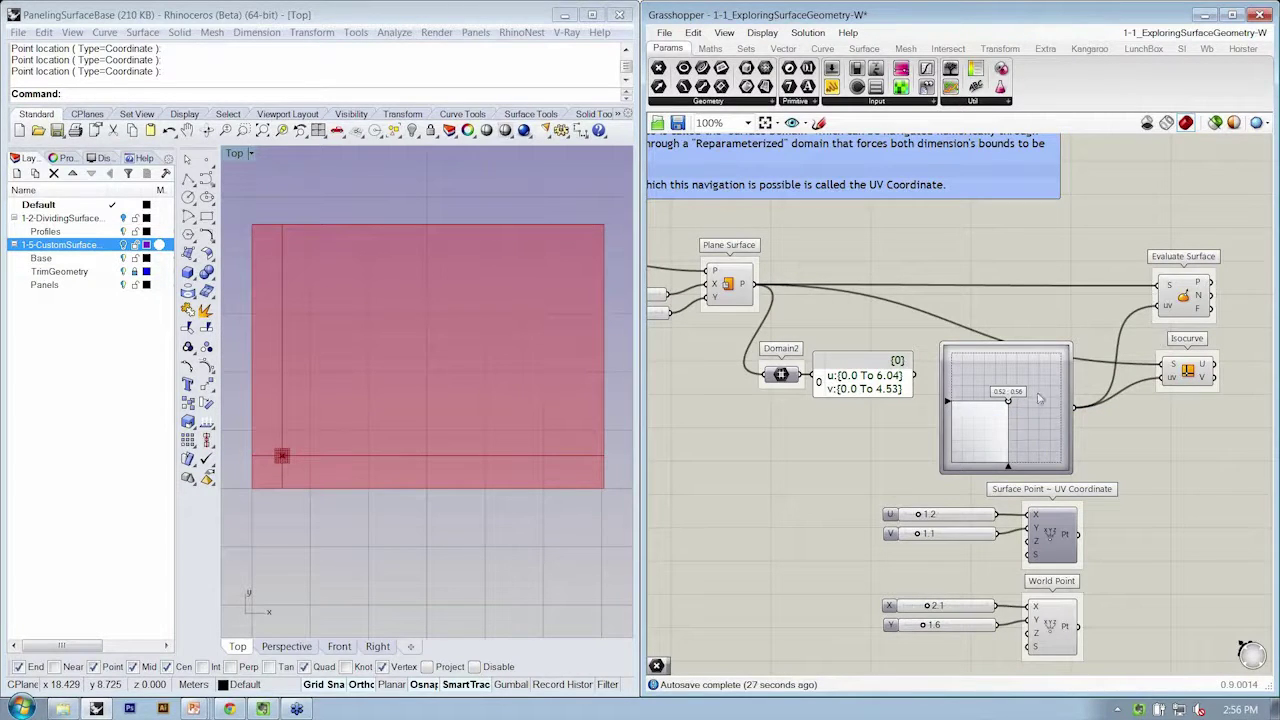
pyautogui.moveTo(1010, 402)
pyautogui.mouseDown()
pyautogui.moveTo(972, 428)
pyautogui.moveTo(1025, 397)
pyautogui.moveTo(1070, 344)
pyautogui.moveTo(957, 458)
pyautogui.moveTo(1062, 350)
pyautogui.moveTo(988, 431)
pyautogui.moveTo(1006, 405)
pyautogui.mouseUp()
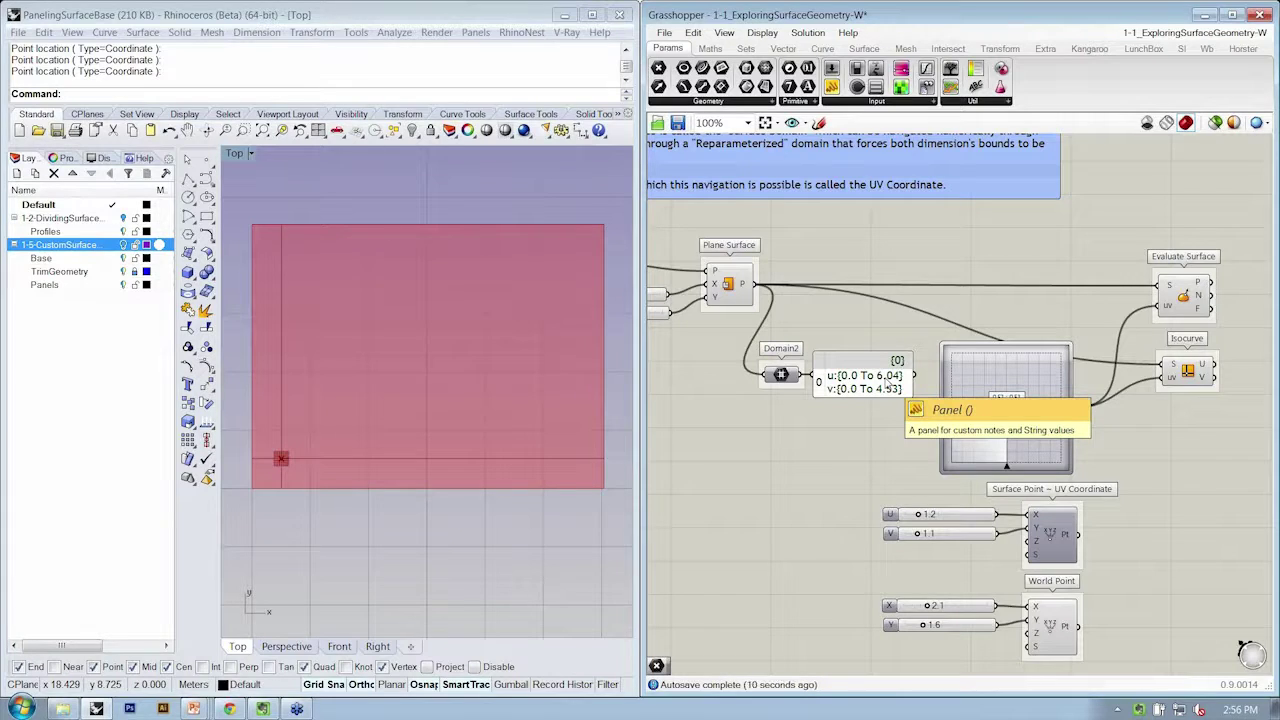
# Step: Move the MD Slider point across the surface to about 0.8, 0.65
pyautogui.moveTo(794, 372); pyautogui.dragTo(962, 372, button='right')
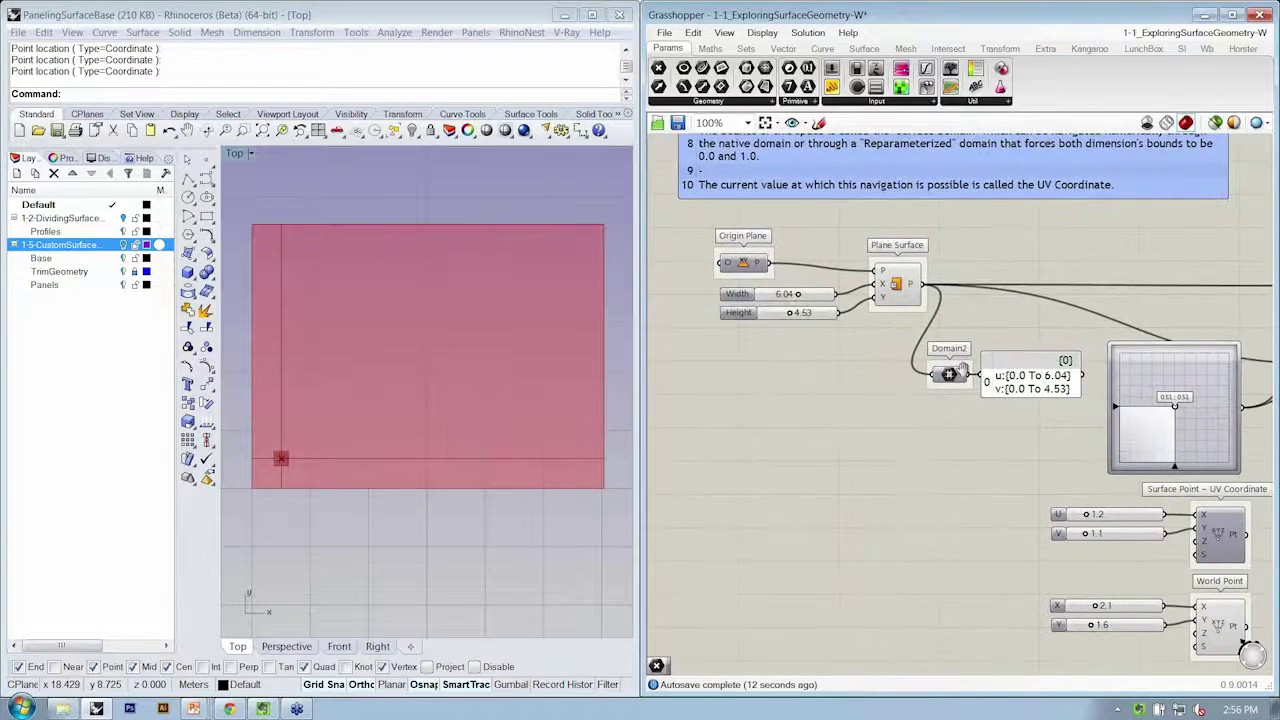
pyautogui.scroll(3, 1010, 423)
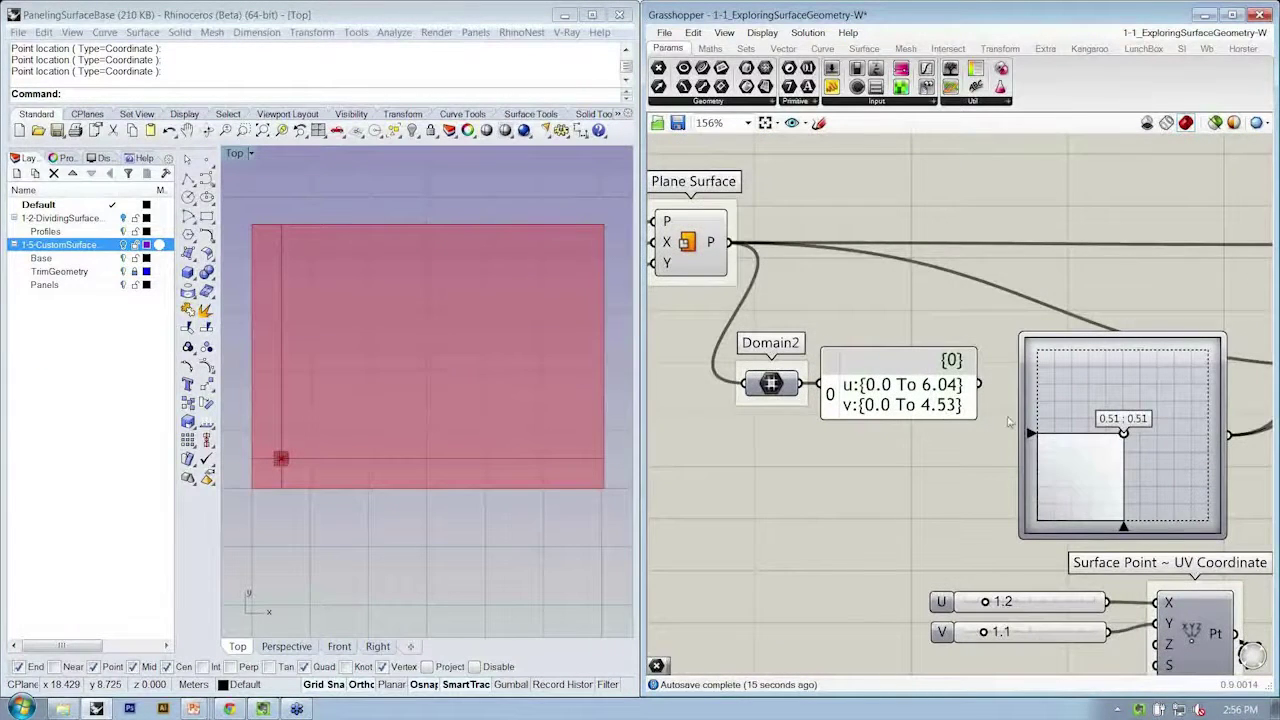
pyautogui.moveTo(1010, 423); pyautogui.dragTo(818, 426, button='right')
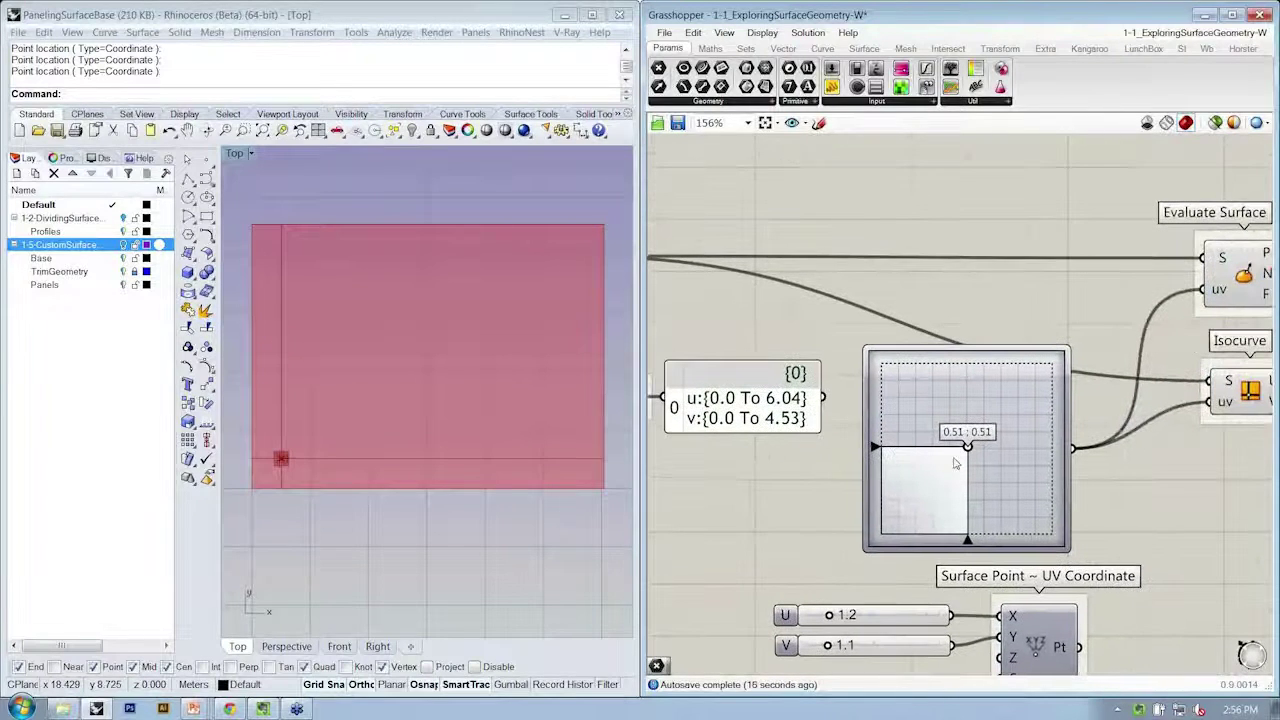
pyautogui.moveTo(967, 447); pyautogui.dragTo(1056, 365)
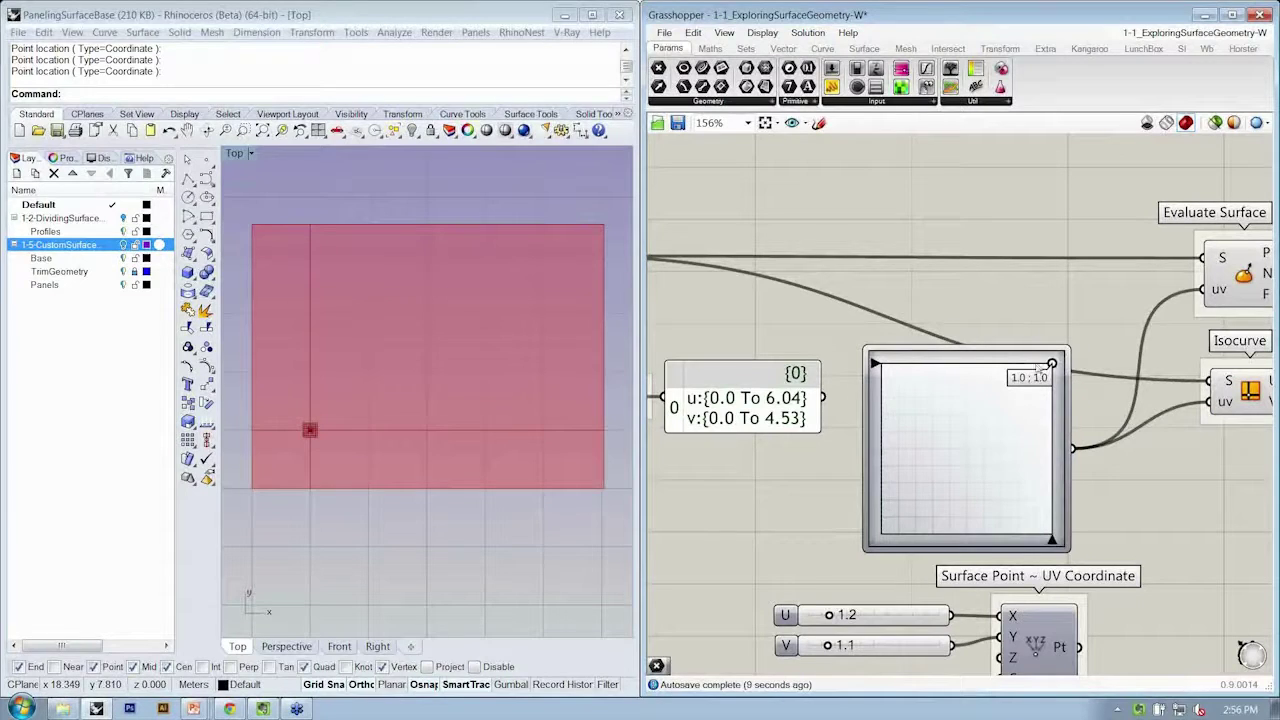
pyautogui.moveTo(1051, 363)
pyautogui.mouseDown()
pyautogui.moveTo(880, 440)
pyautogui.moveTo(1052, 363)
pyautogui.mouseUp()
# Step: Check the MD Slider's 0.0 To 1.0 domain settings and set its point to 0.92, 0.86
pyautogui.doubleClick(986, 404)
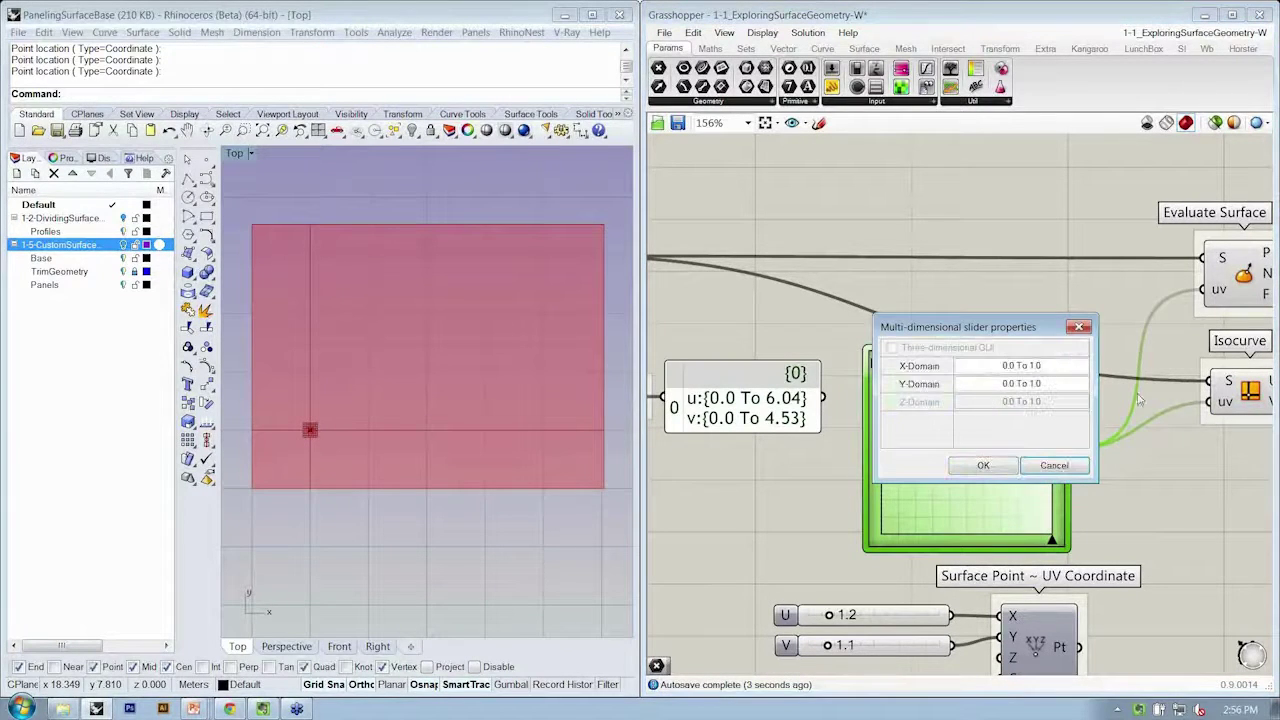
pyautogui.moveTo(980, 328); pyautogui.dragTo(982, 342)
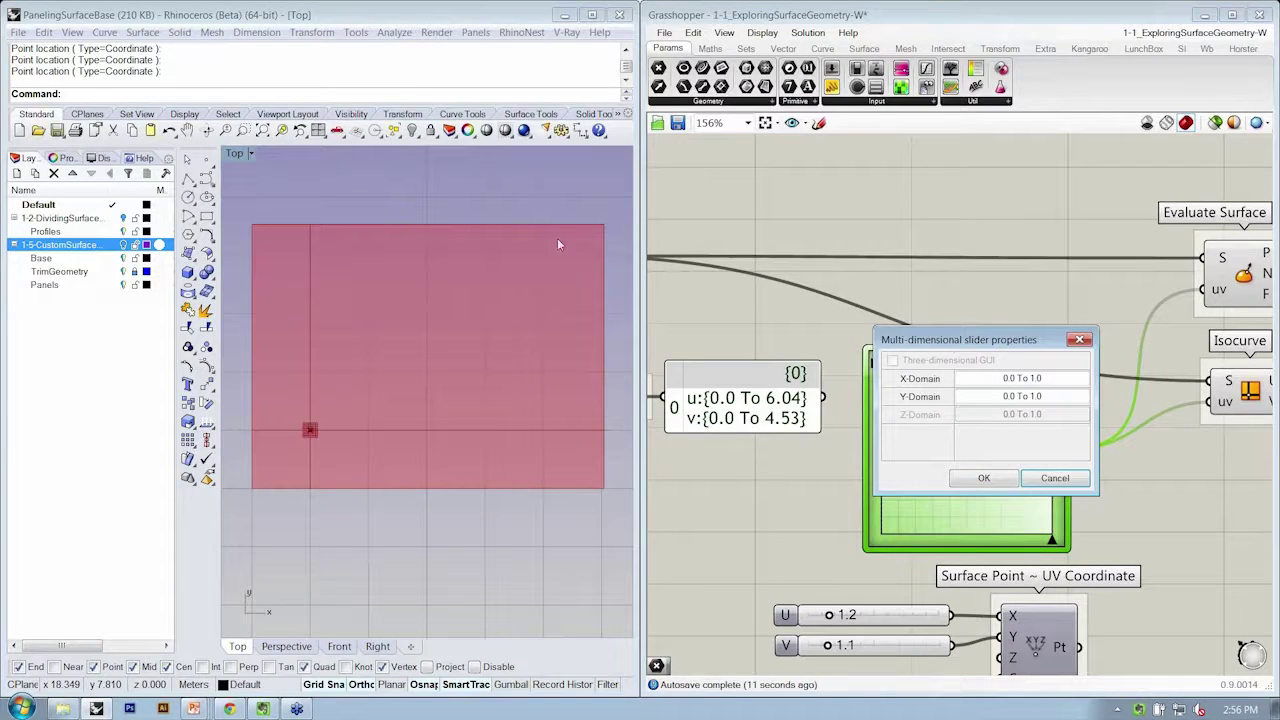
pyautogui.click(984, 478)
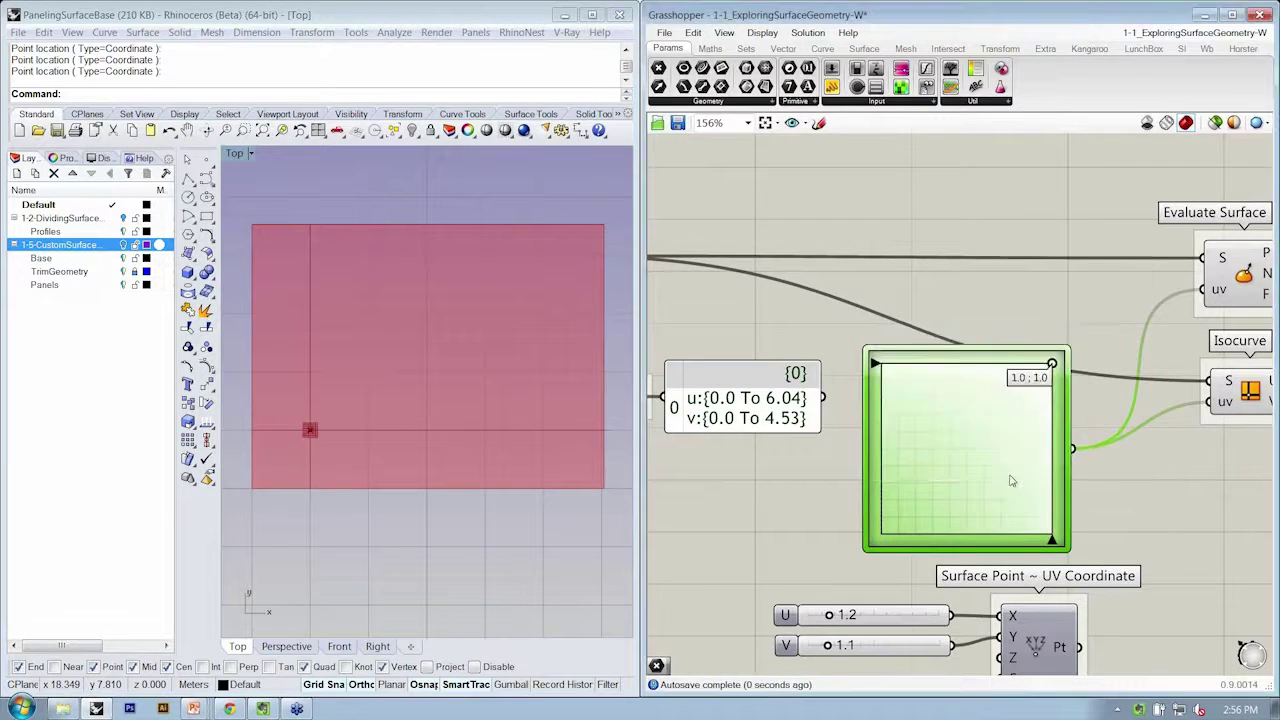
pyautogui.scroll(-1, 1012, 478)
pyautogui.moveTo(1047, 393); pyautogui.dragTo(1034, 407)
# Step: Narrow the plane surface Width slider to 3.70
pyautogui.scroll(-1, 1034, 407)
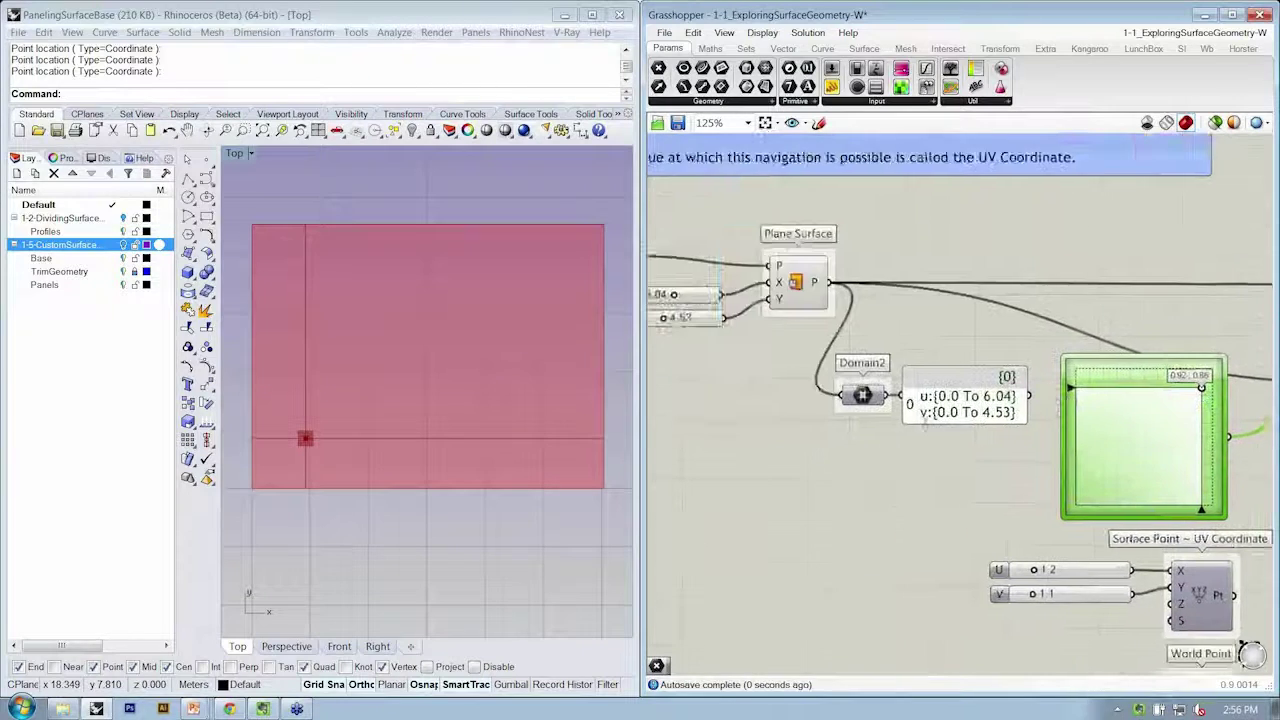
pyautogui.moveTo(1000, 400); pyautogui.dragTo(1104, 387, button='right')
pyautogui.moveTo(718, 321); pyautogui.dragTo(702, 322)
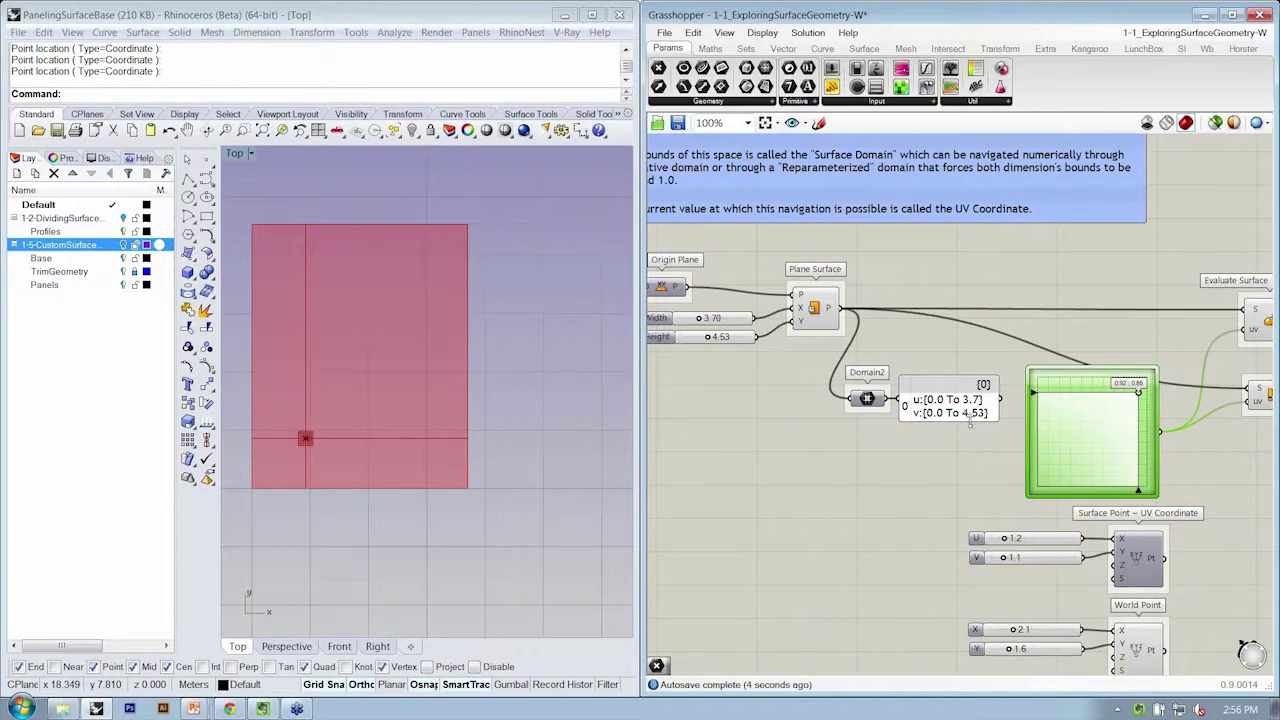
# Step: Reopen the MD Slider's domain settings and close them unchanged
pyautogui.rightClick(1050, 402)
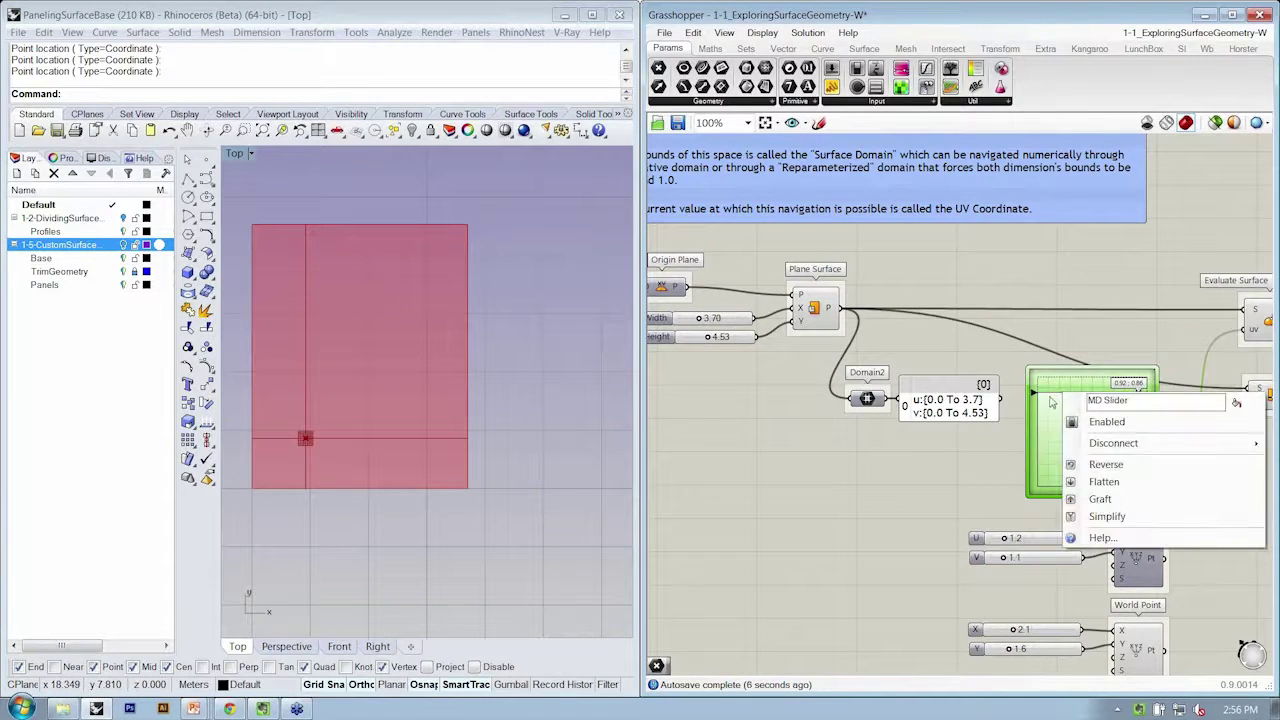
pyautogui.doubleClick(1048, 409)
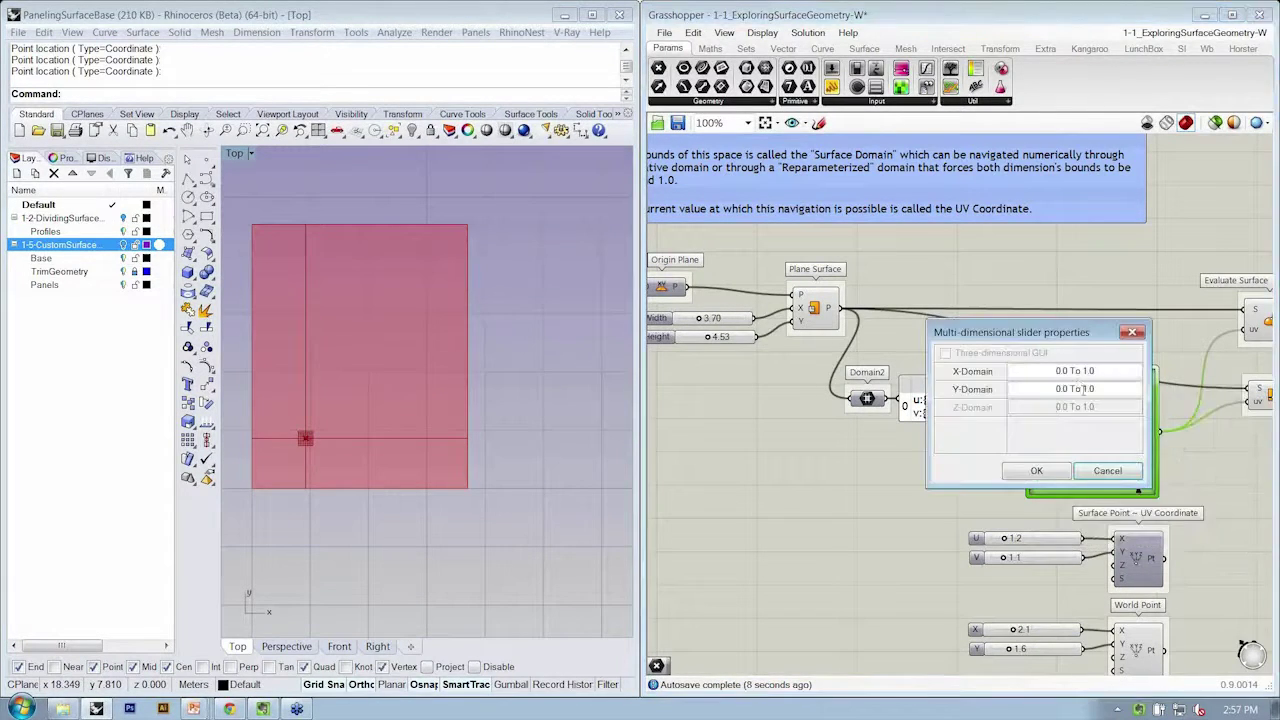
pyautogui.click(1036, 471)
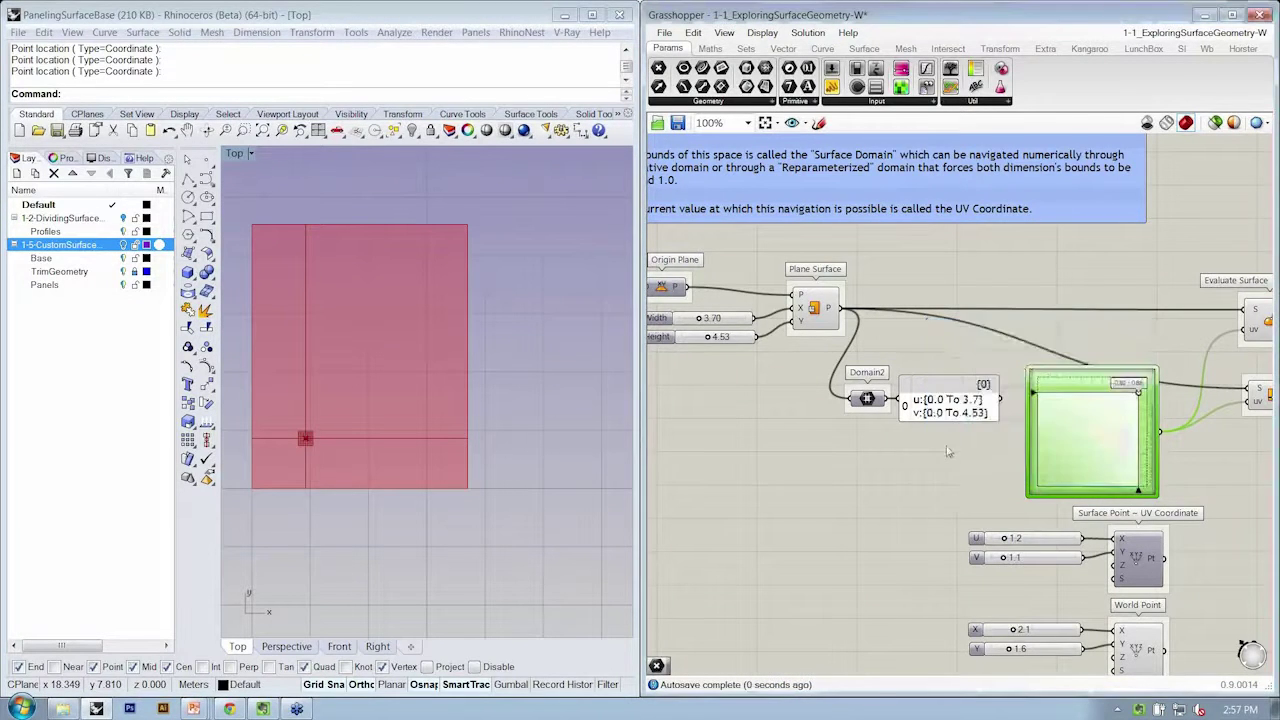
pyautogui.moveTo(978, 384); pyautogui.dragTo(903, 380, button='right')
pyautogui.scroll(1, 903, 381)
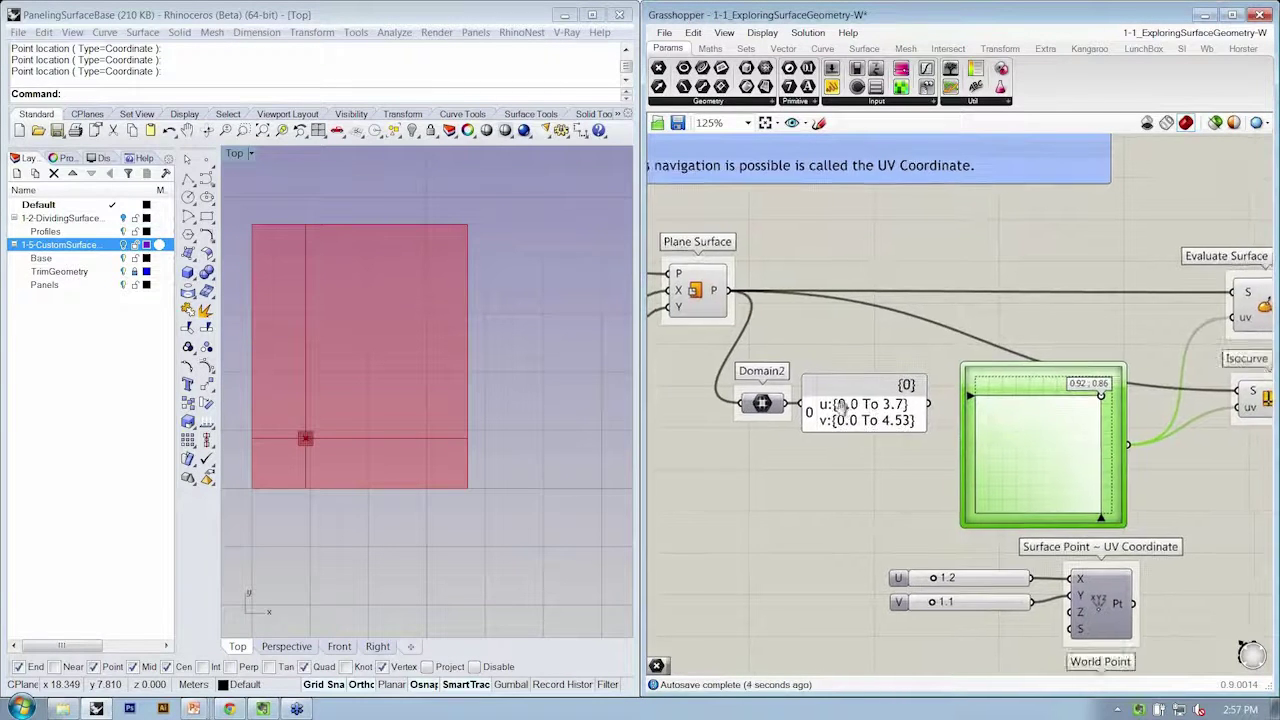
pyautogui.scroll(2, 844, 418)
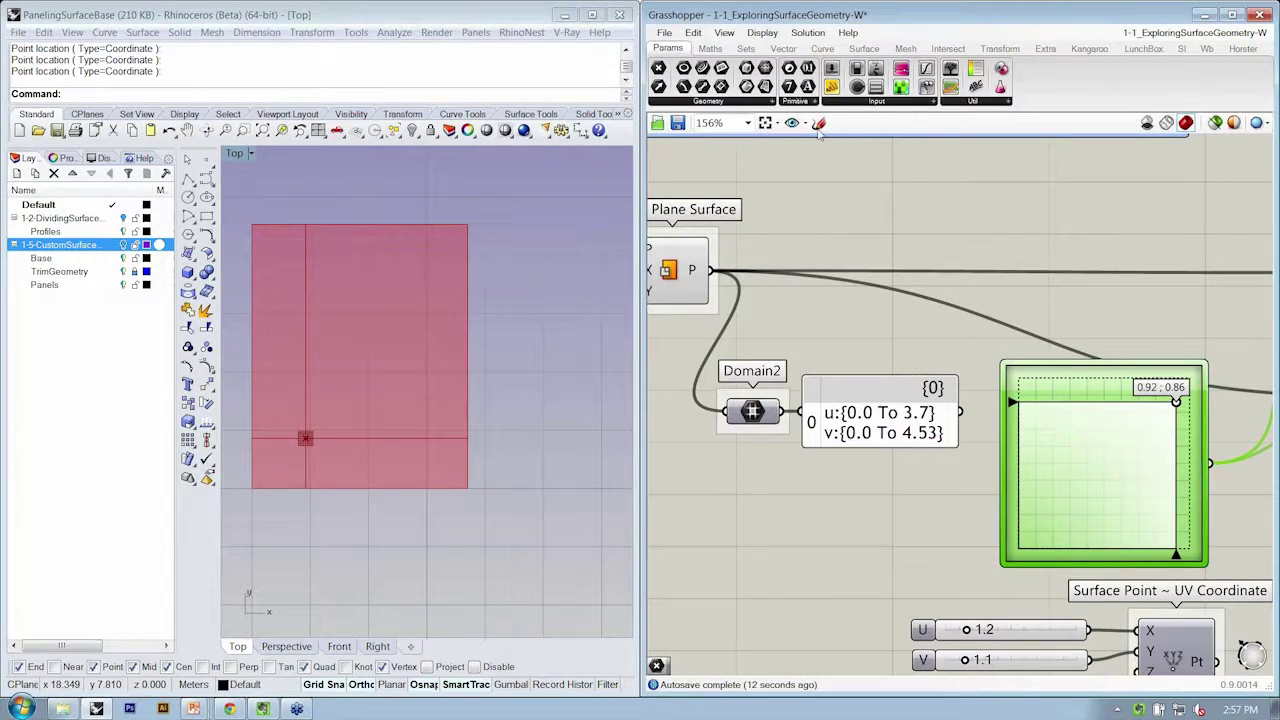
# Step: Add a Surface parameter next to Plane Surface and connect Plane Surface's output to it
pyautogui.click(771, 103)
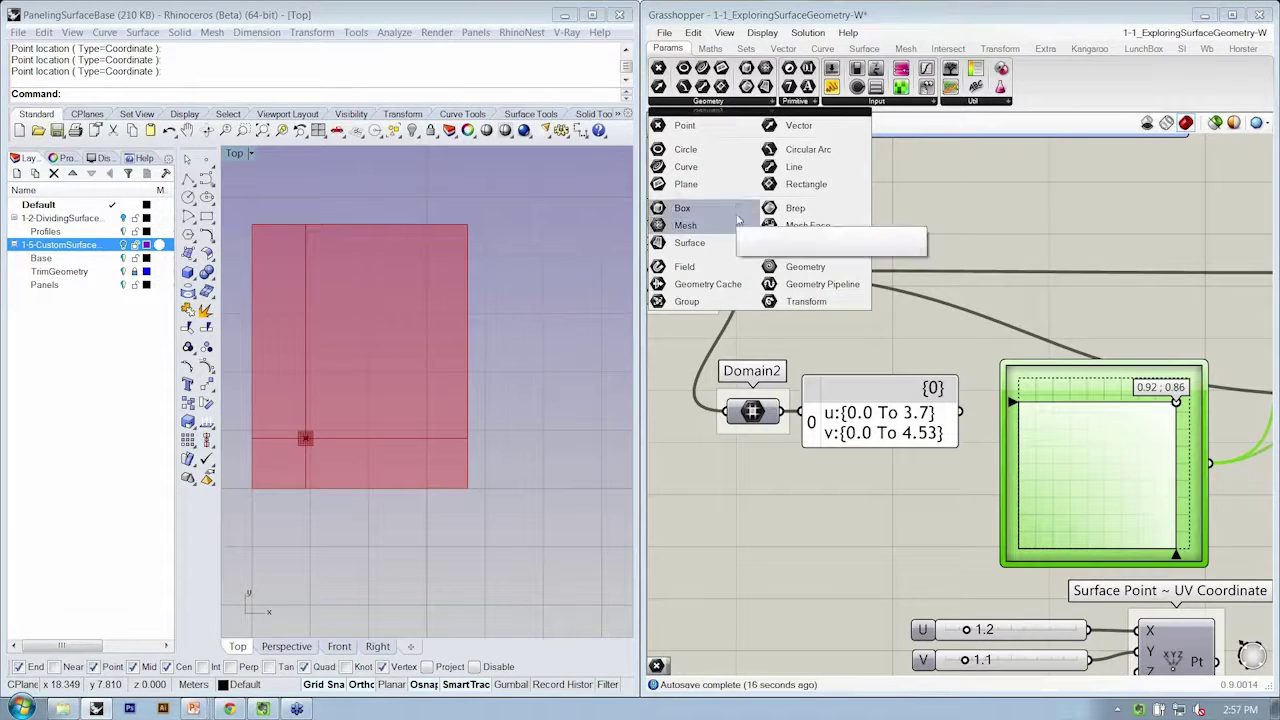
pyautogui.click(689, 243)
pyautogui.click(824, 244)
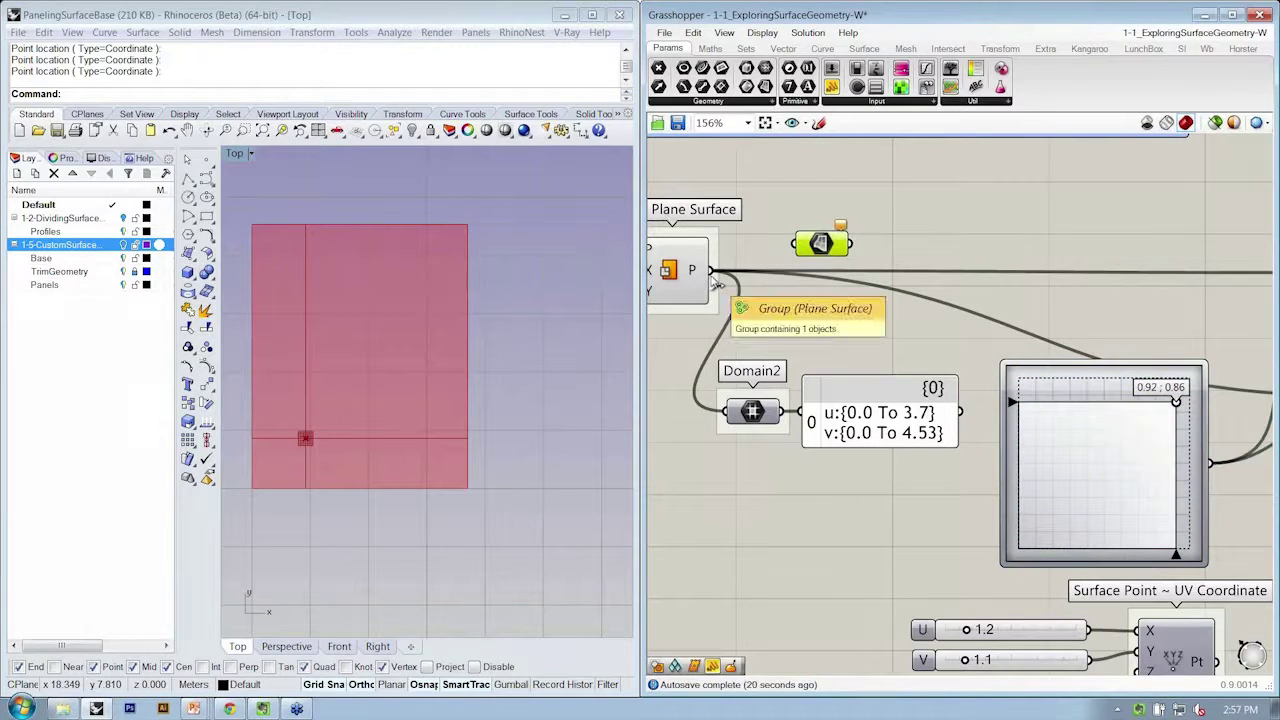
pyautogui.moveTo(708, 268); pyautogui.dragTo(820, 245)
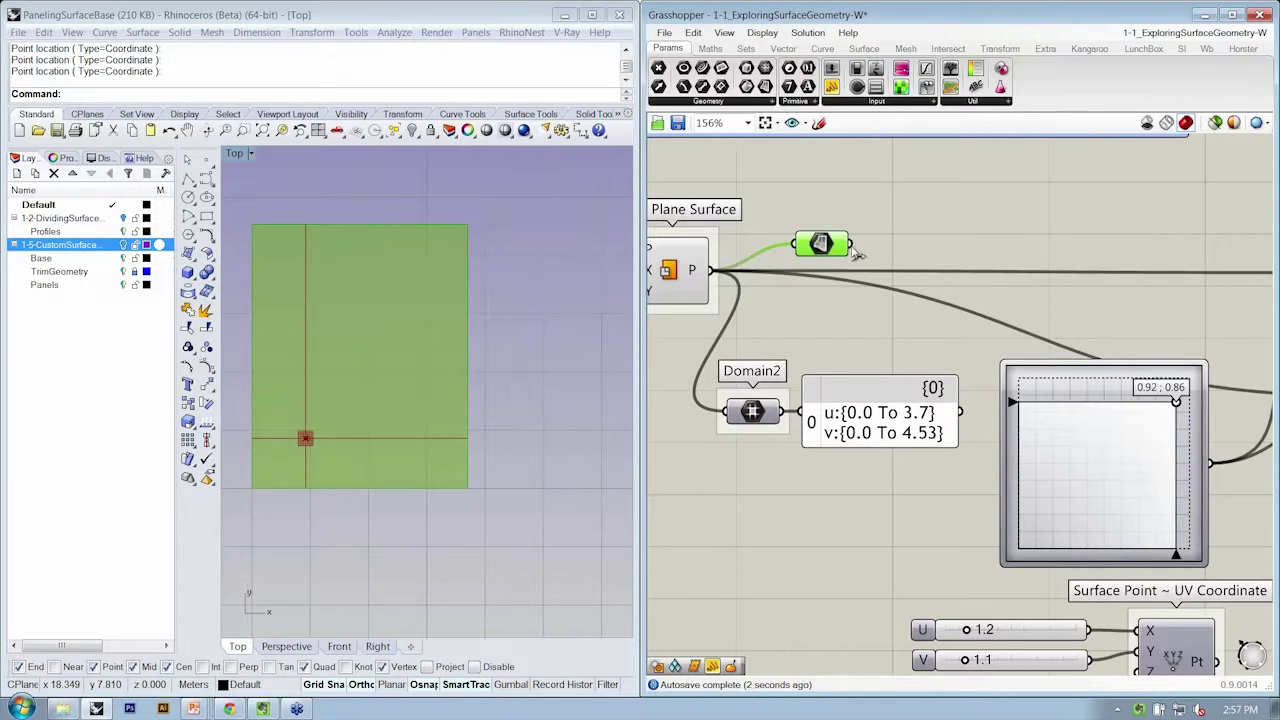
pyautogui.moveTo(810, 251); pyautogui.dragTo(785, 248)
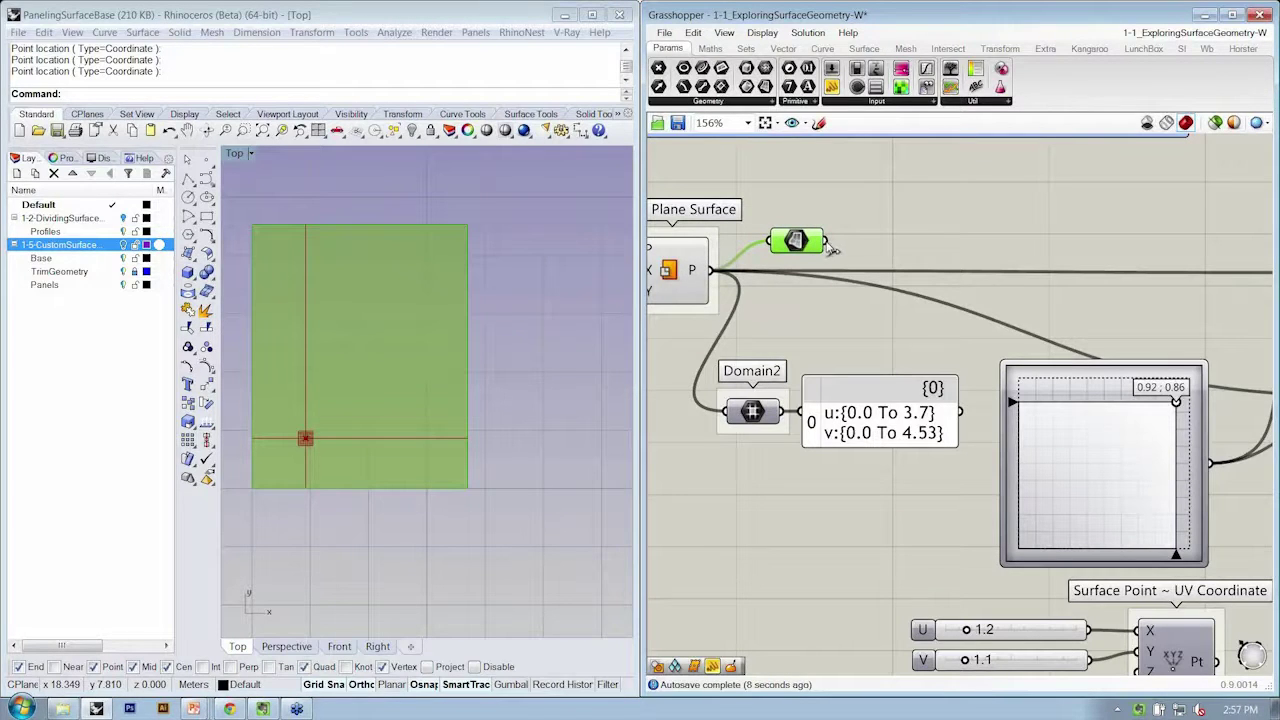
# Step: Wire the Surface parameter into Domain2, Isocurve S and Evaluate Surface S
pyautogui.moveTo(826, 242); pyautogui.dragTo(724, 411)
pyautogui.scroll(-3, 866, 258)
pyautogui.moveTo(796, 244); pyautogui.dragTo(1136, 348)
pyautogui.moveTo(796, 244); pyautogui.dragTo(1140, 263)
pyautogui.moveTo(780, 244); pyautogui.dragTo(763, 262)
pyautogui.scroll(3, 763, 262)
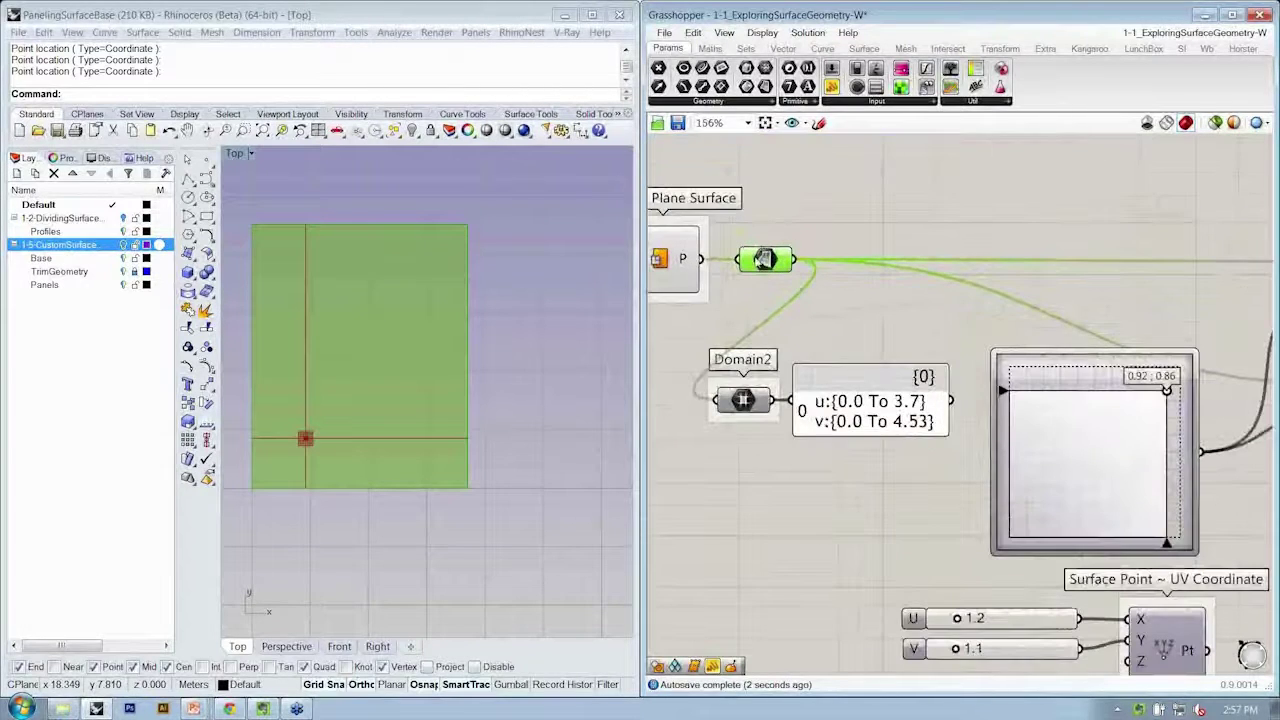
pyautogui.click(767, 230)
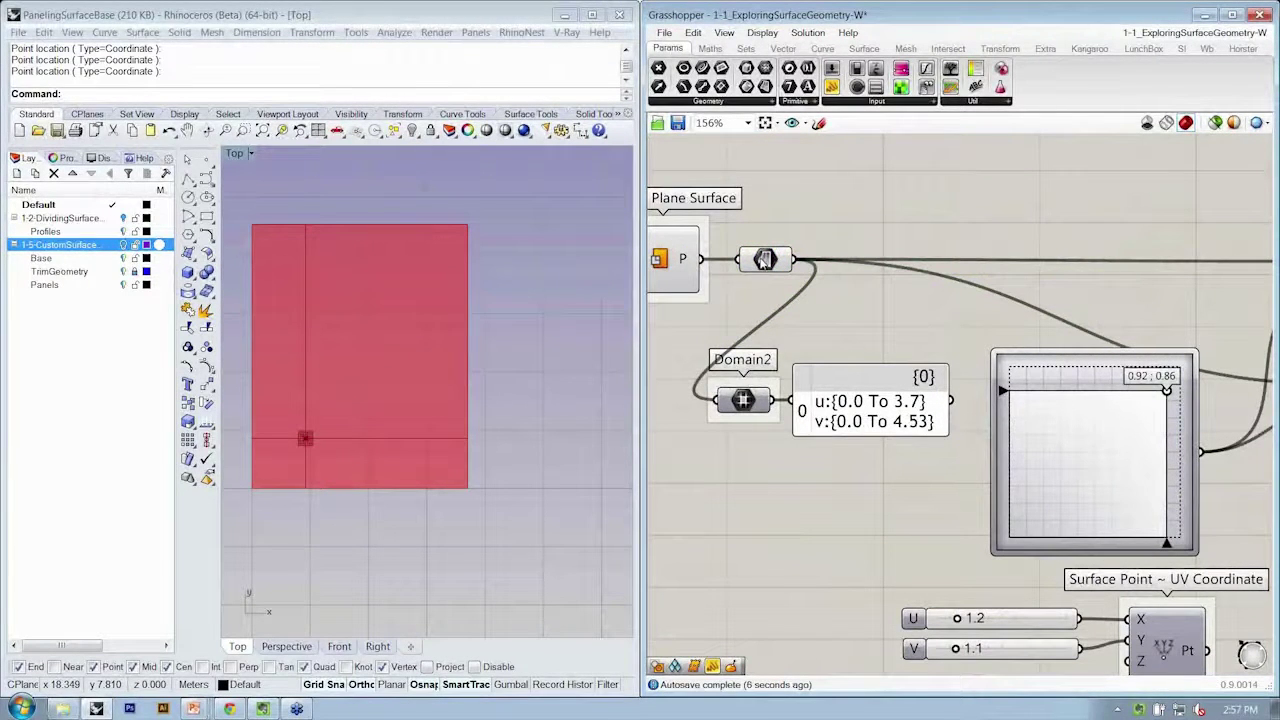
# Step: Reparameterize the Surface parameter so Domain2 reads u and v 0.0 To 1.0
pyautogui.rightClick(764, 261)
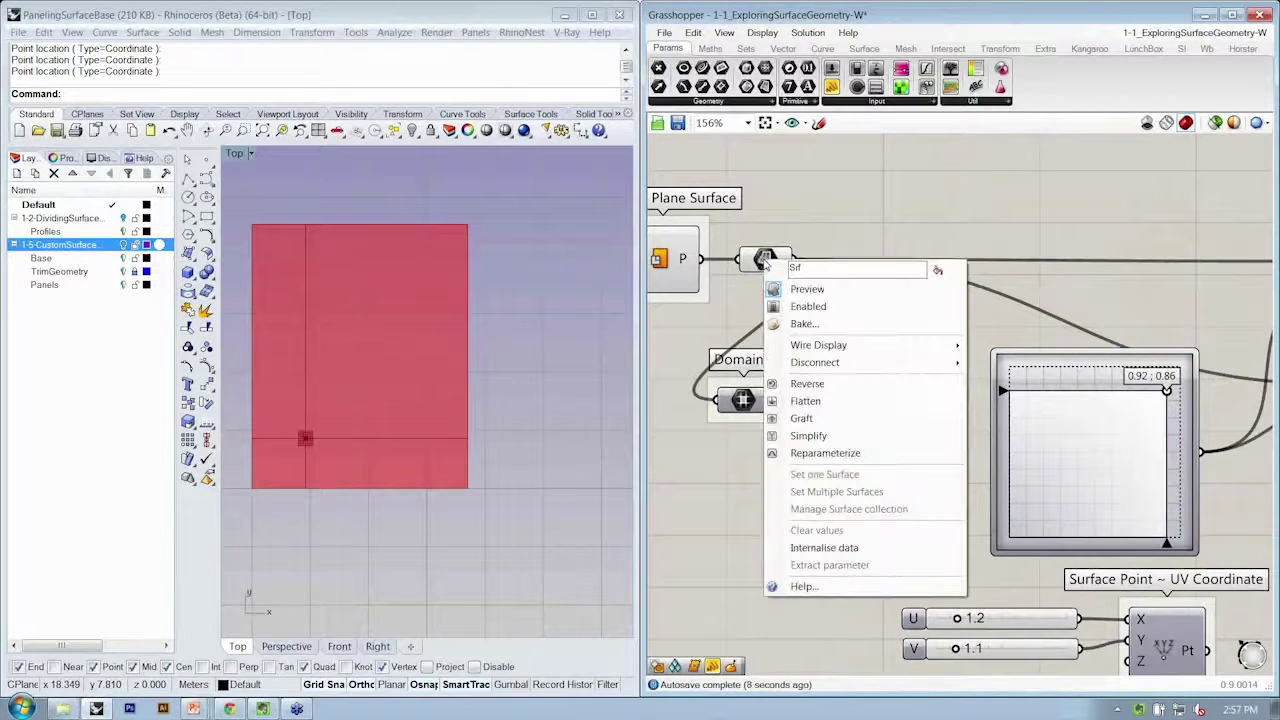
pyautogui.click(825, 453)
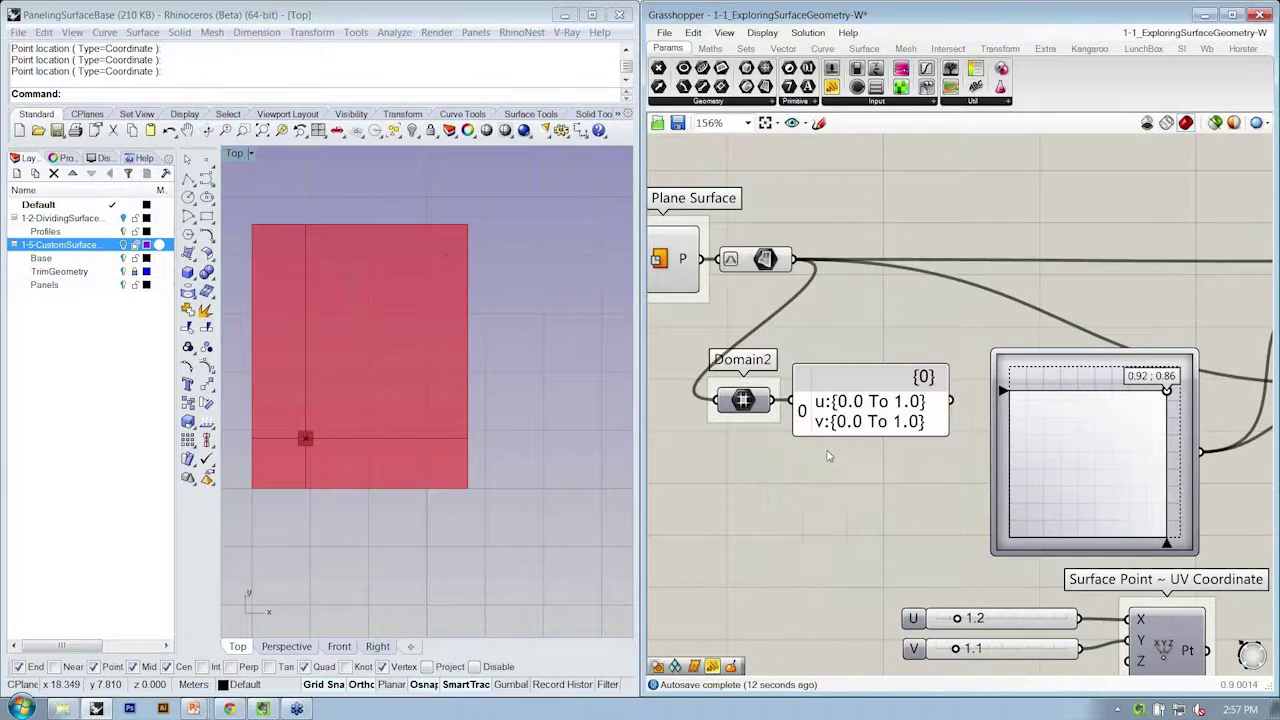
pyautogui.moveTo(779, 272); pyautogui.dragTo(808, 275)
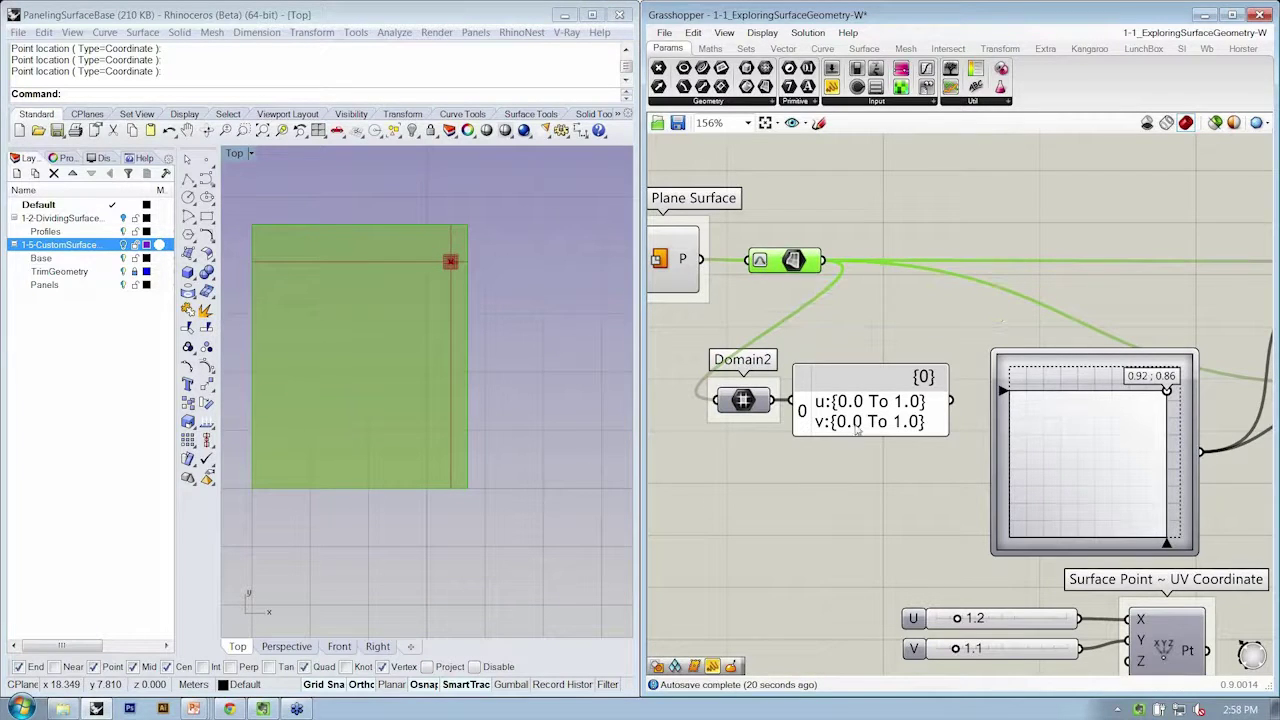
pyautogui.click(768, 368)
pyautogui.moveTo(848, 474); pyautogui.dragTo(760, 398)
pyautogui.click(801, 398)
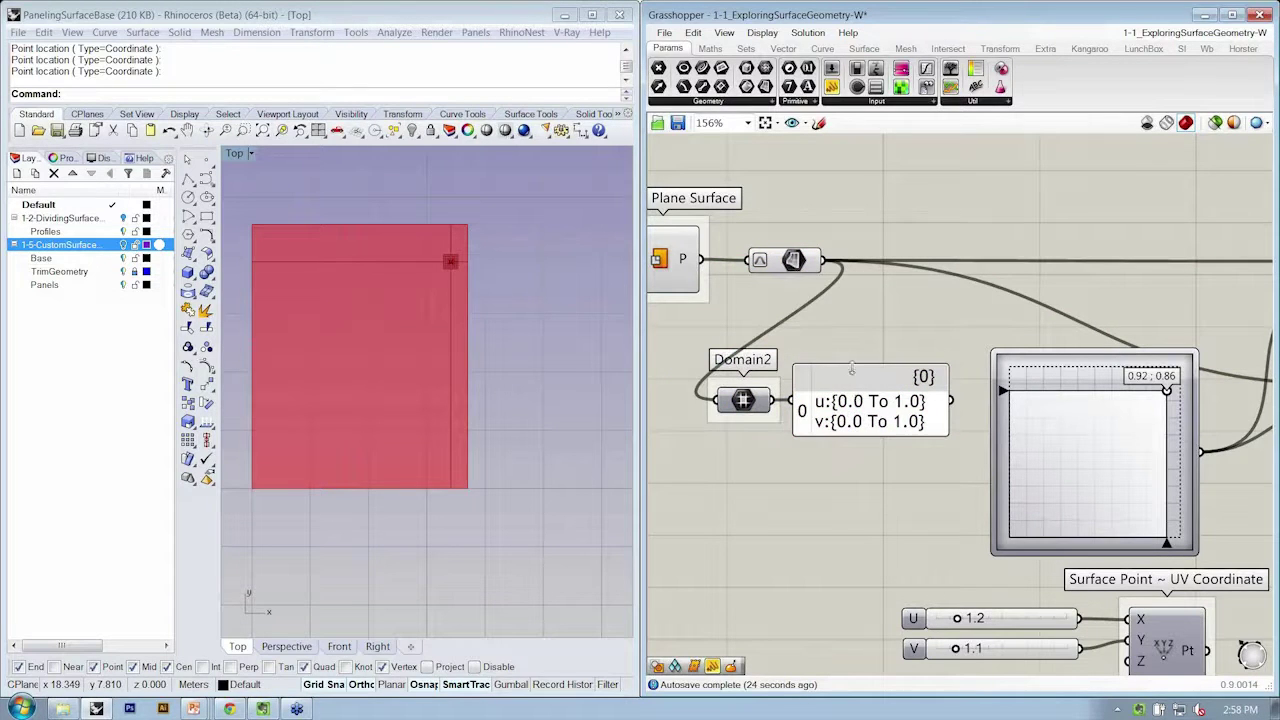
pyautogui.moveTo(780, 398); pyautogui.dragTo(1001, 401, button='right')
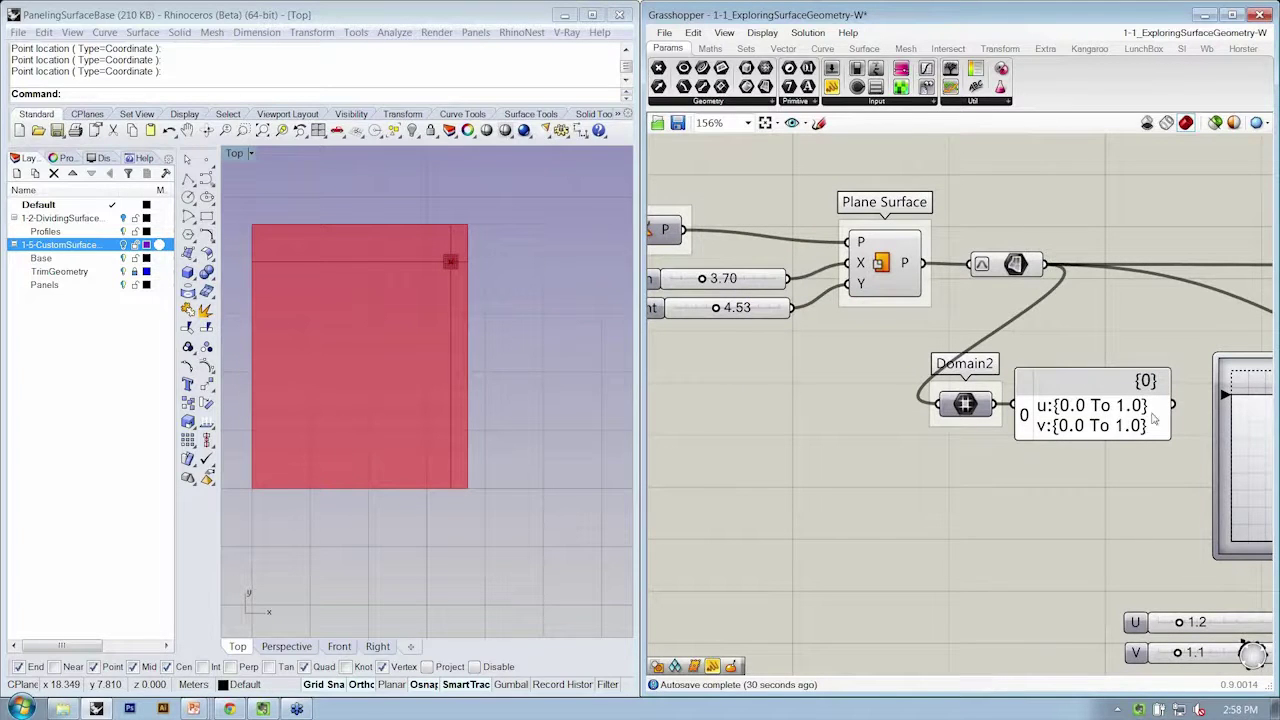
# Step: Zoom out, confirm the MD Slider settings, and move its point to 0,0 at the surface corner
pyautogui.scroll(-2, 1120, 425)
pyautogui.moveTo(1120, 425); pyautogui.dragTo(910, 398, button='right')
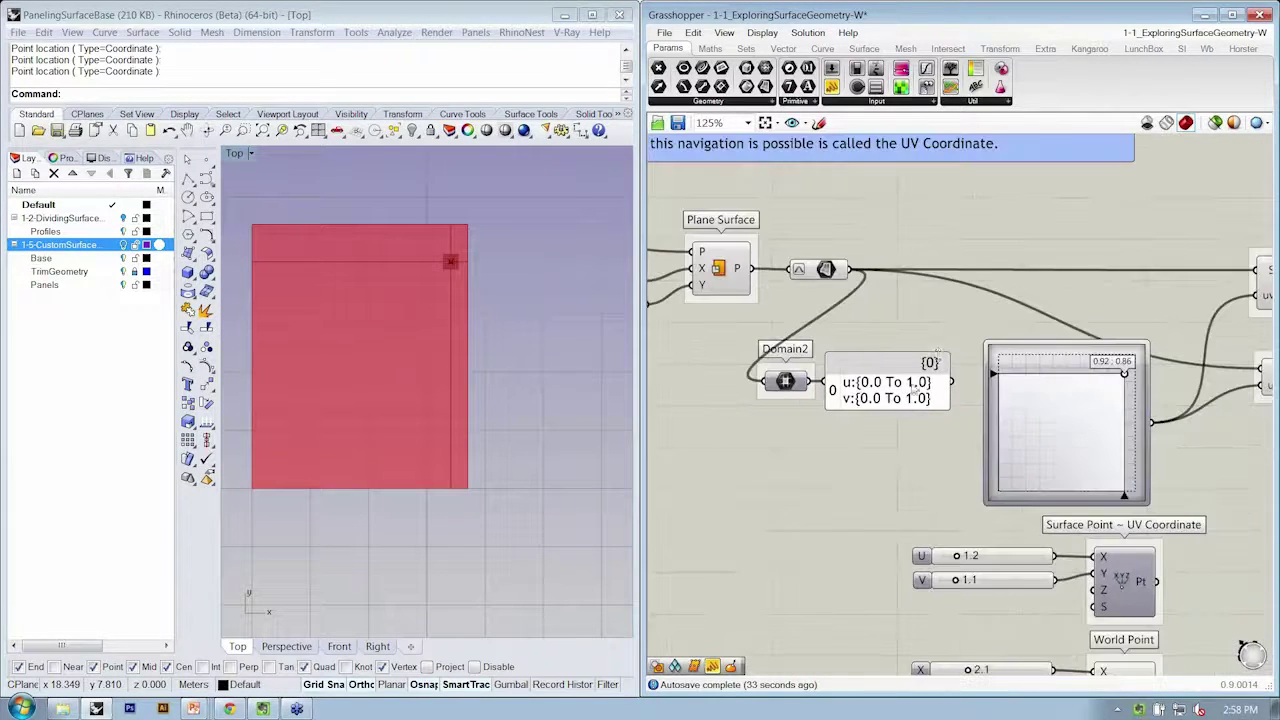
pyautogui.scroll(-1, 822, 268)
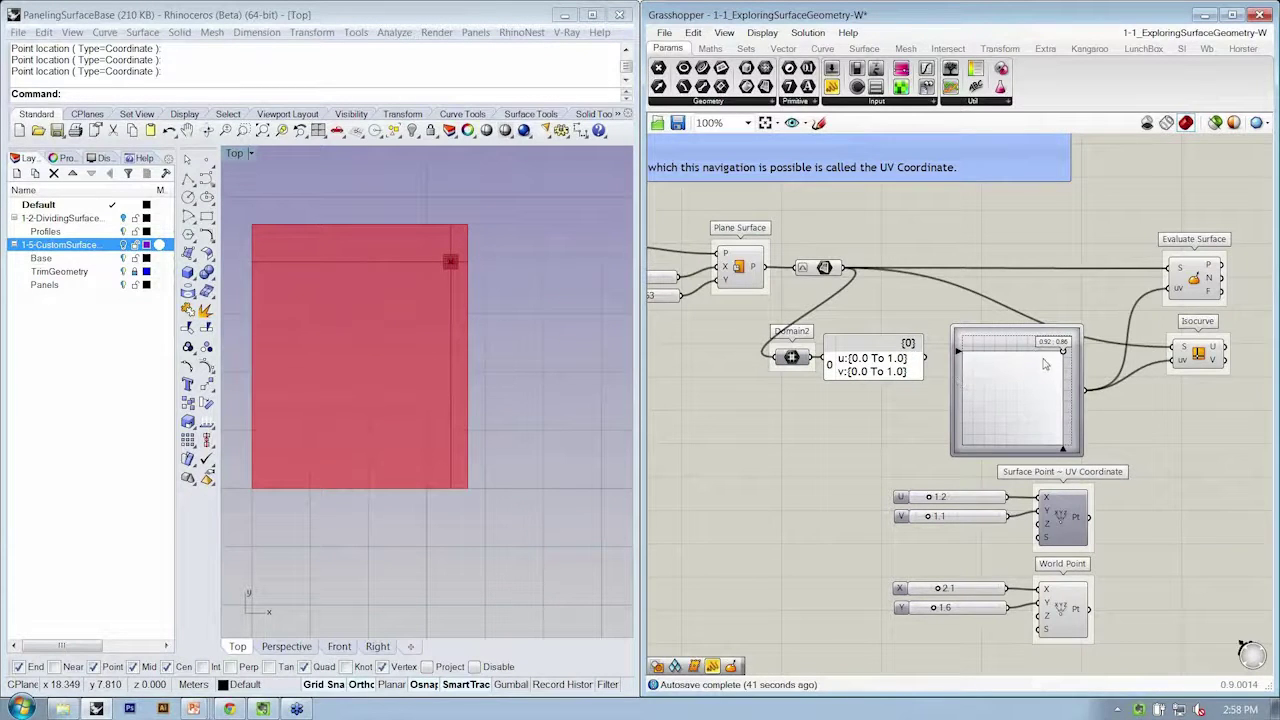
pyautogui.moveTo(1045, 362); pyautogui.dragTo(1017, 376, button='right')
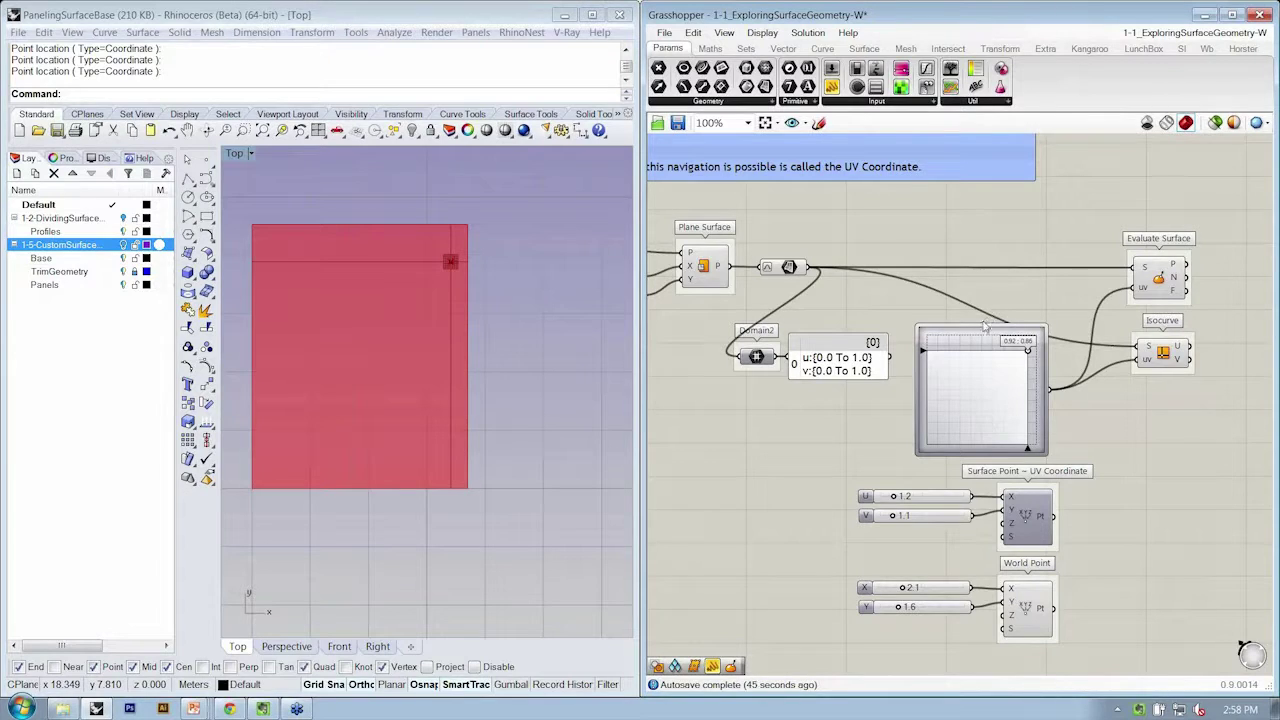
pyautogui.doubleClick(955, 391)
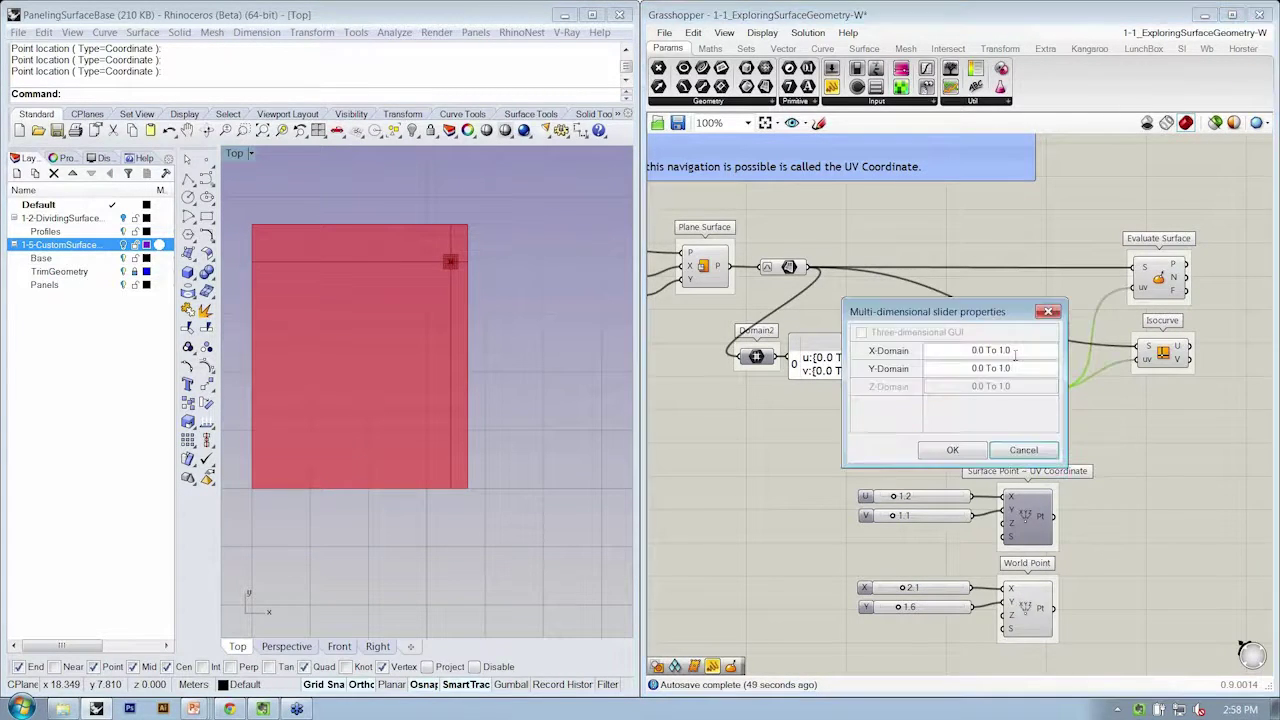
pyautogui.click(950, 450)
pyautogui.moveTo(1029, 357); pyautogui.dragTo(984, 388)
# Step: Move the MD Slider point to about 0.41, 0.32
pyautogui.moveTo(818, 393); pyautogui.dragTo(878, 409, button='right')
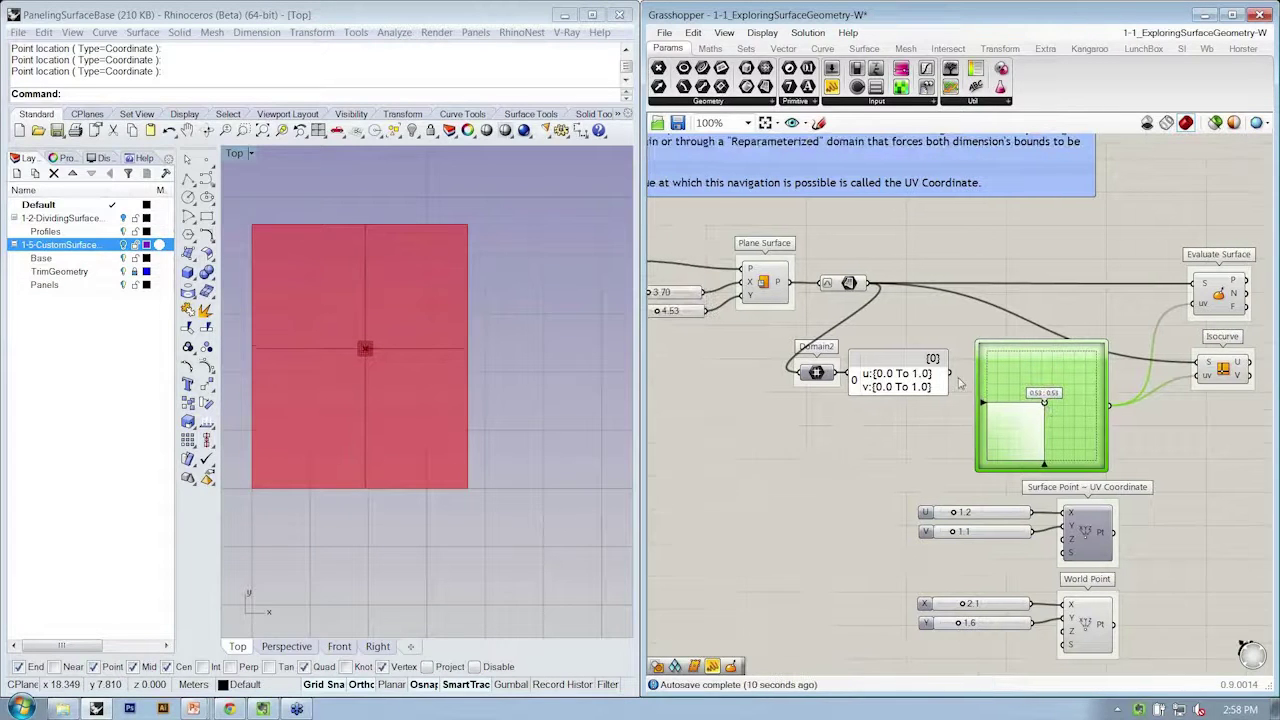
pyautogui.moveTo(1046, 408); pyautogui.dragTo(1032, 427)
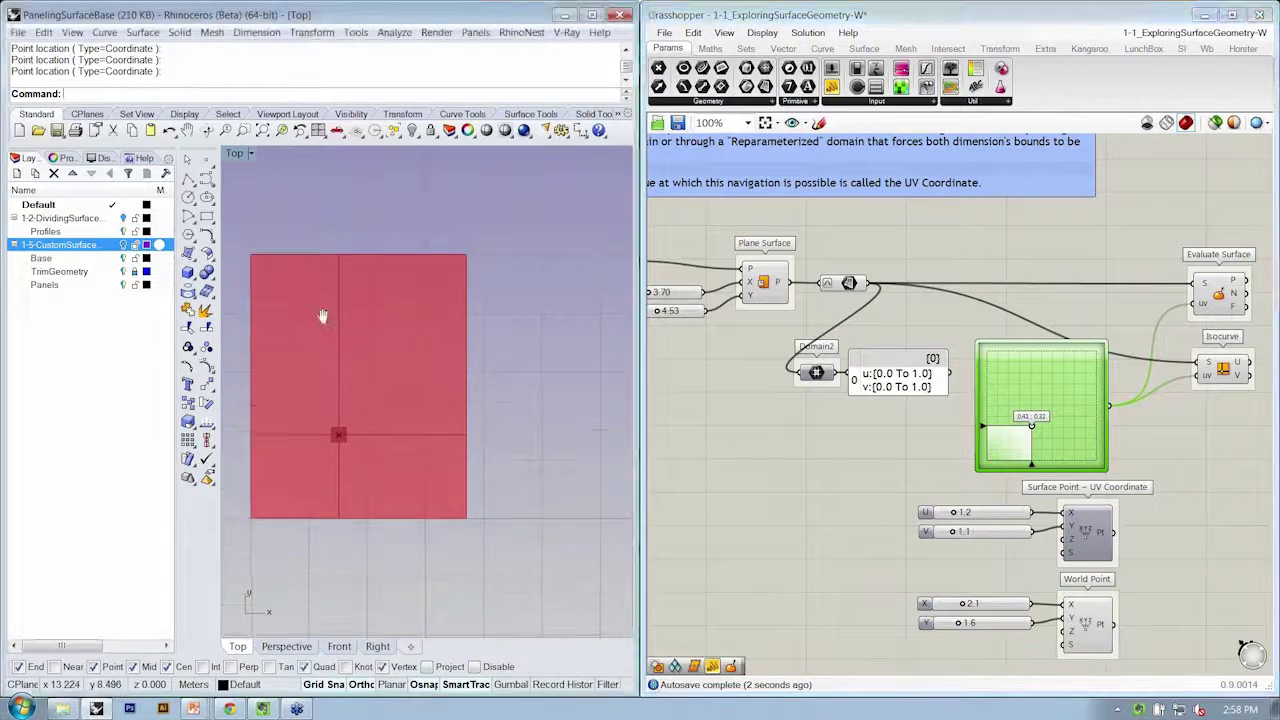
pyautogui.moveTo(323, 314); pyautogui.dragTo(375, 326, button='right')
pyautogui.moveTo(709, 235); pyautogui.dragTo(786, 234, button='right')
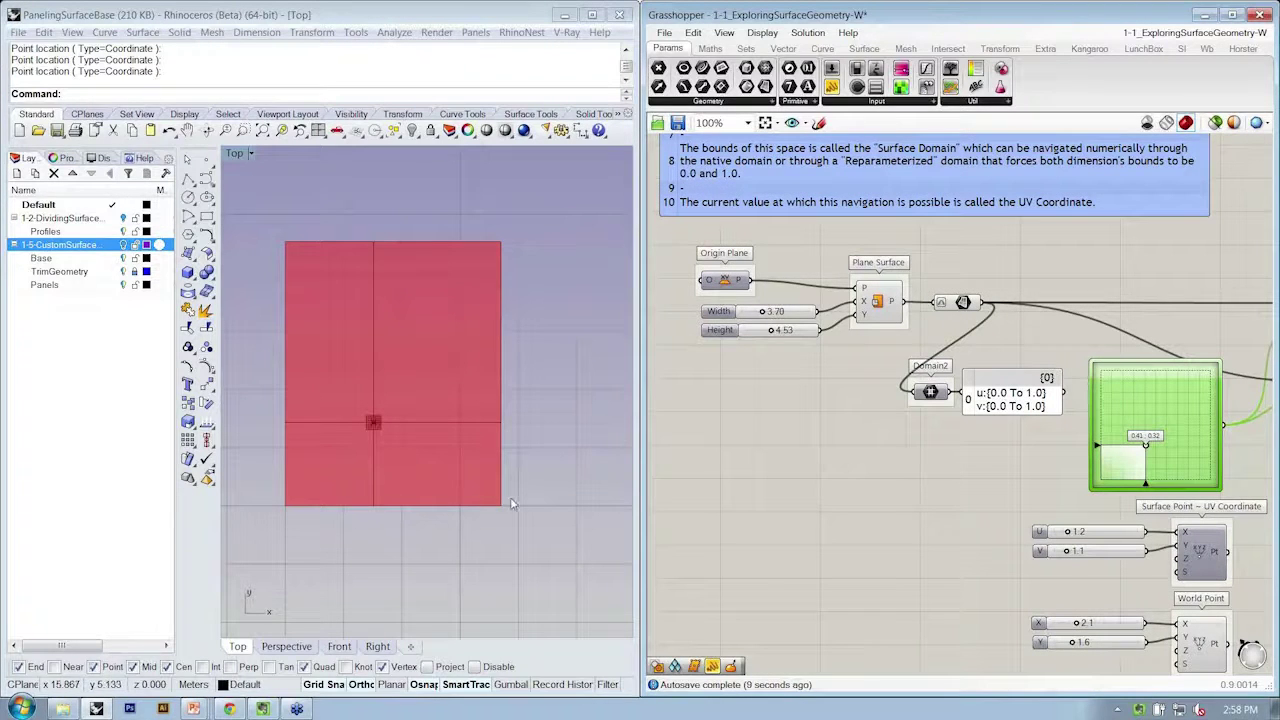
pyautogui.moveTo(910, 413); pyautogui.dragTo(850, 411, button='right')
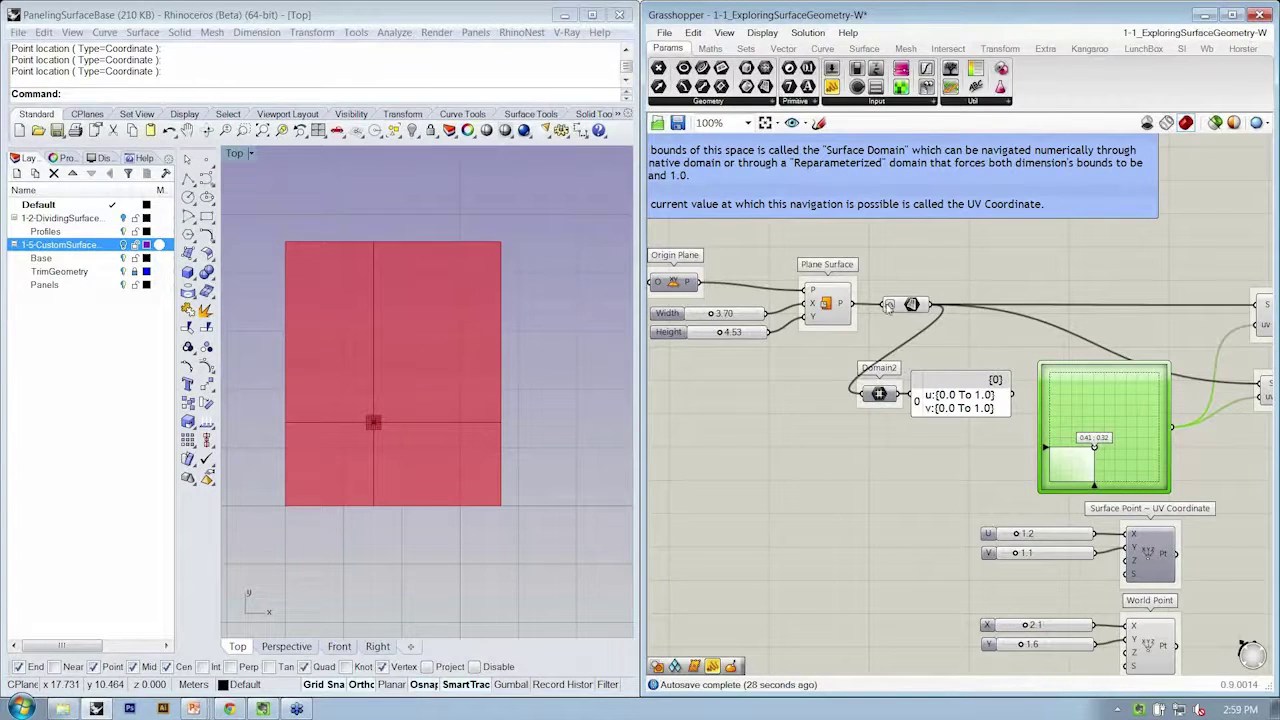
# Step: Set the MD Slider point to about 0.5, 0.25
pyautogui.moveTo(900, 321); pyautogui.dragTo(855, 315, button='right')
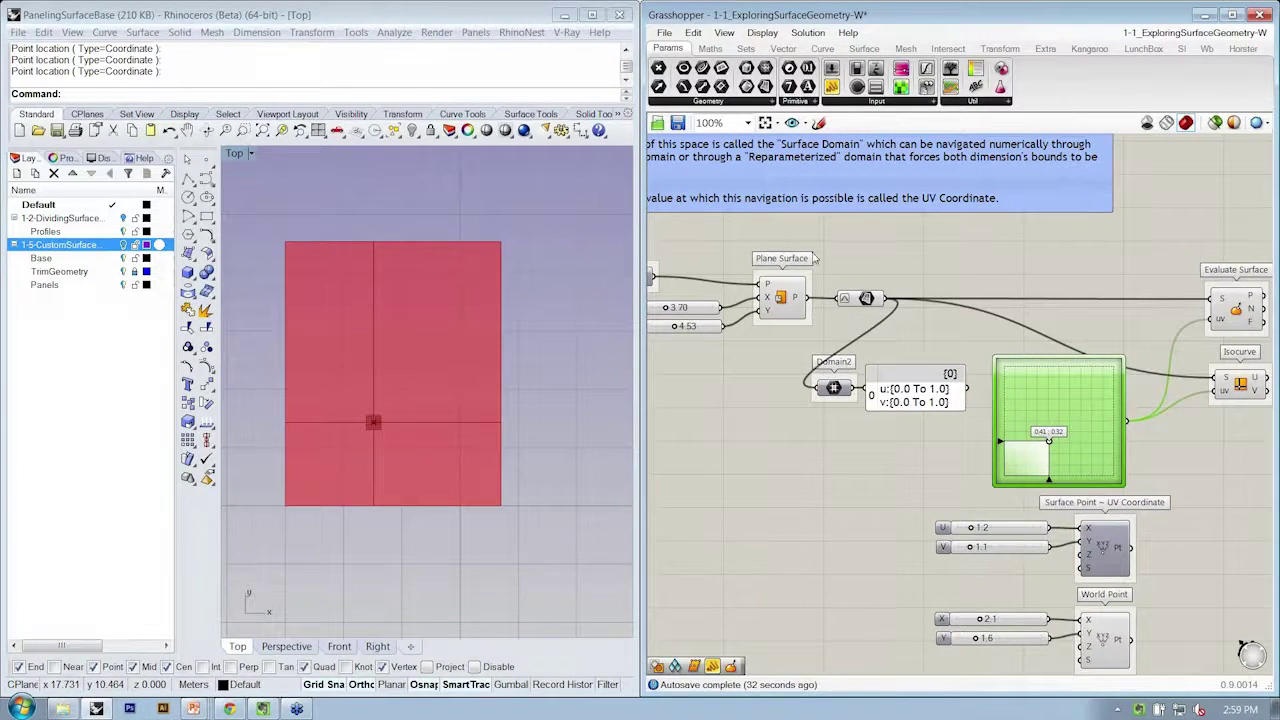
pyautogui.moveTo(853, 281); pyautogui.dragTo(803, 264, button='right')
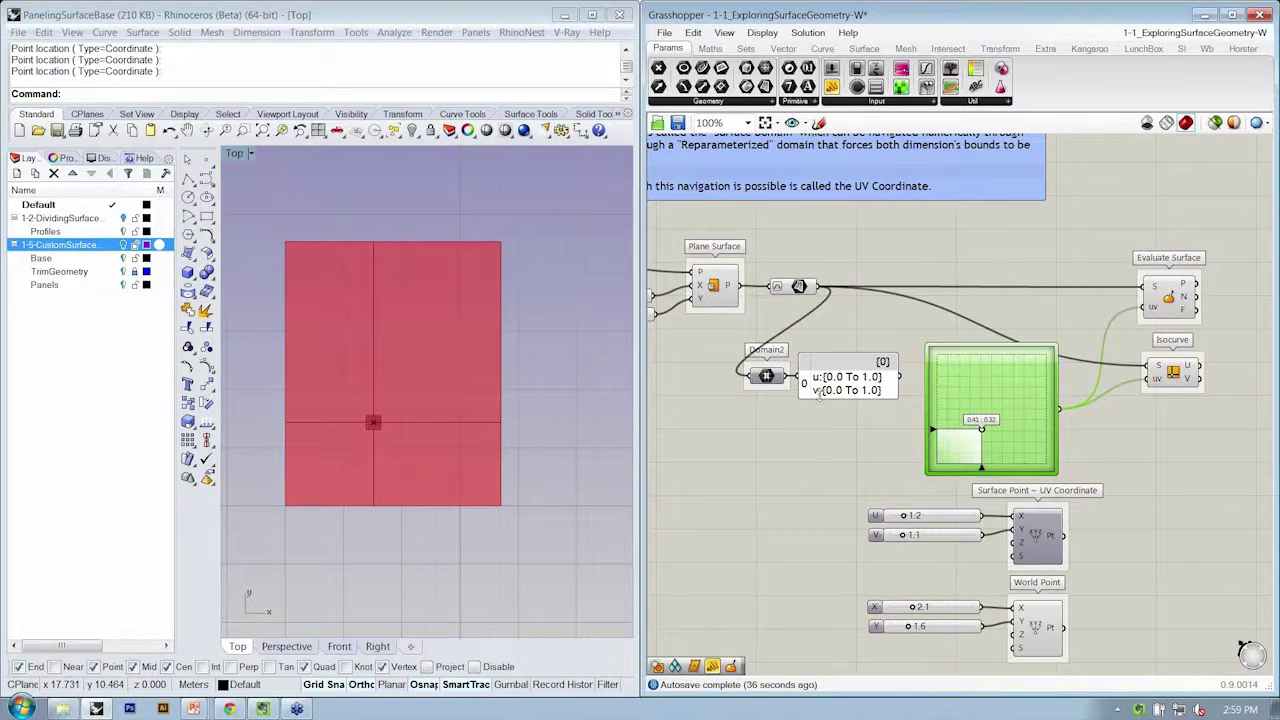
pyautogui.moveTo(850, 390); pyautogui.dragTo(836, 388, button='right')
pyautogui.scroll(2, 837, 388)
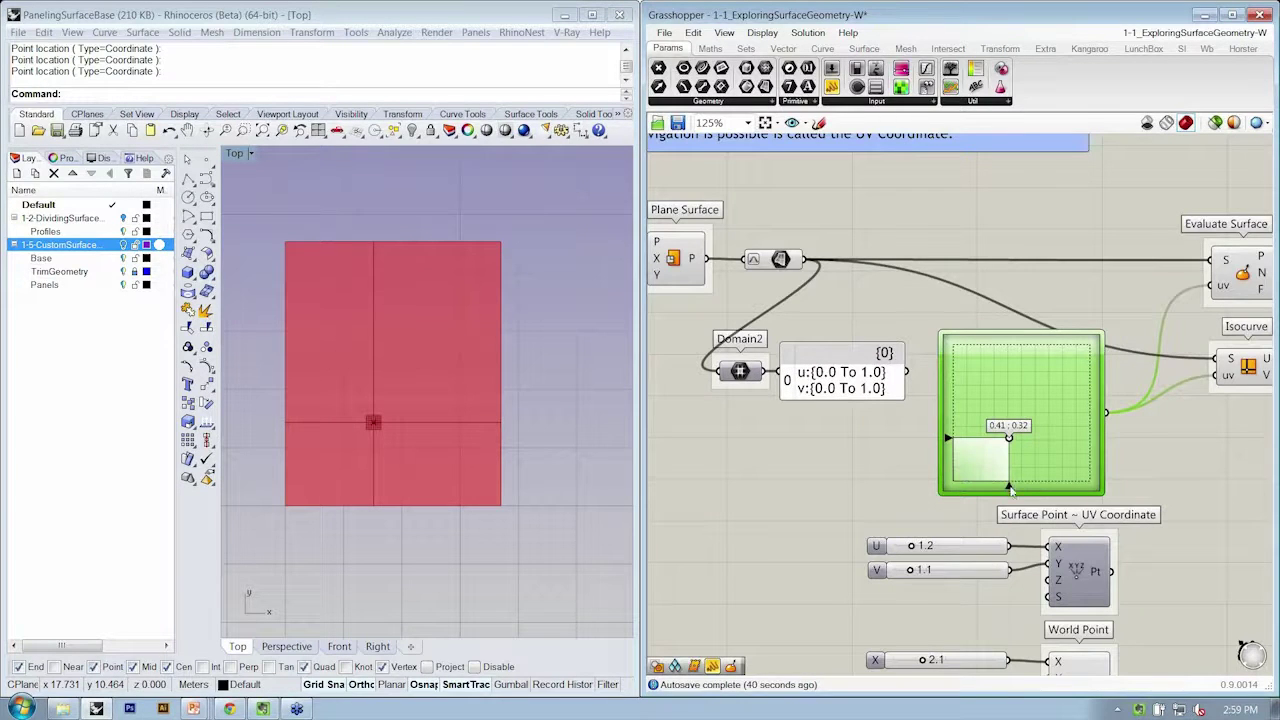
pyautogui.moveTo(1010, 487); pyautogui.dragTo(1021, 487)
pyautogui.moveTo(948, 438); pyautogui.dragTo(948, 446)
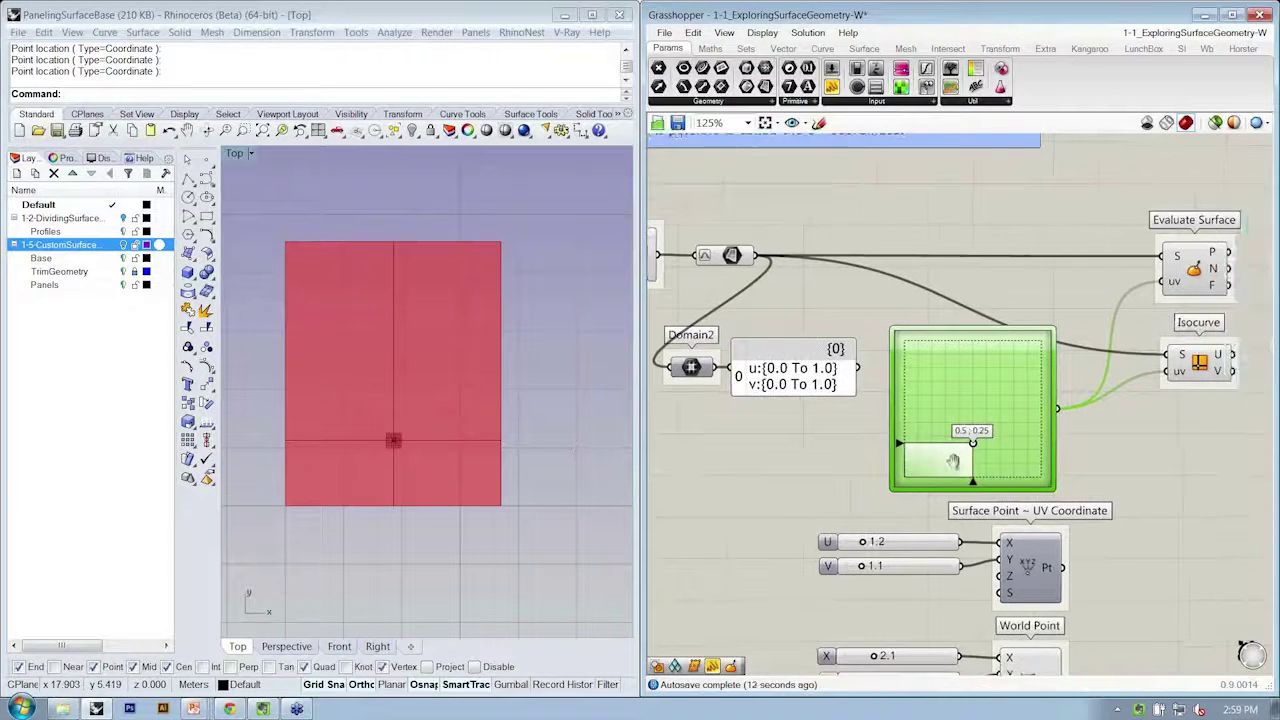
pyautogui.scroll(-3, 1122, 332)
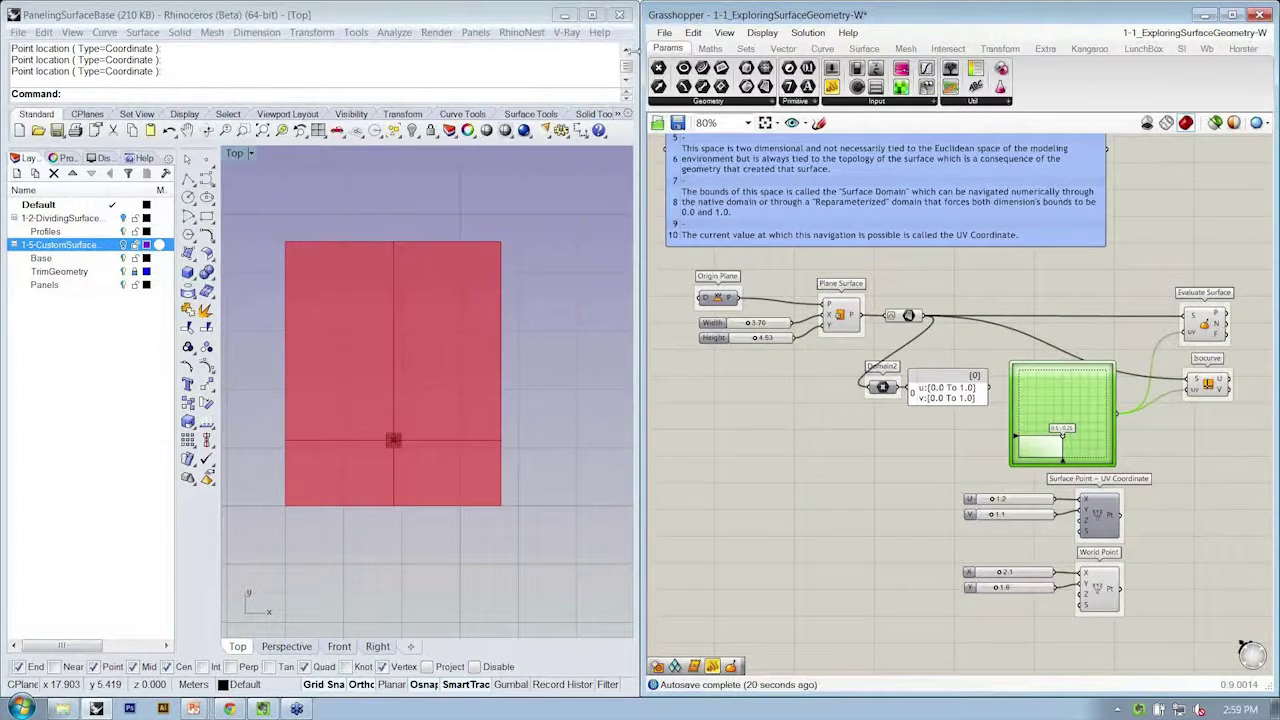
pyautogui.click(834, 101)
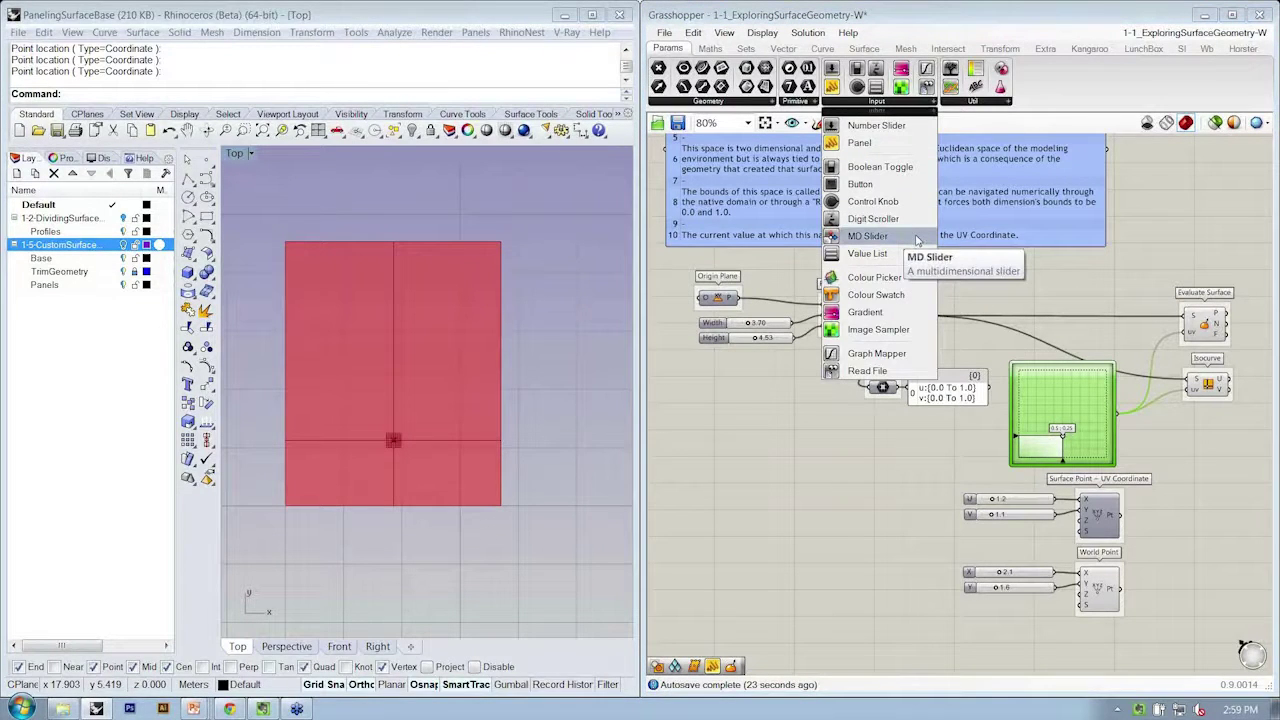
pyautogui.click(1090, 290)
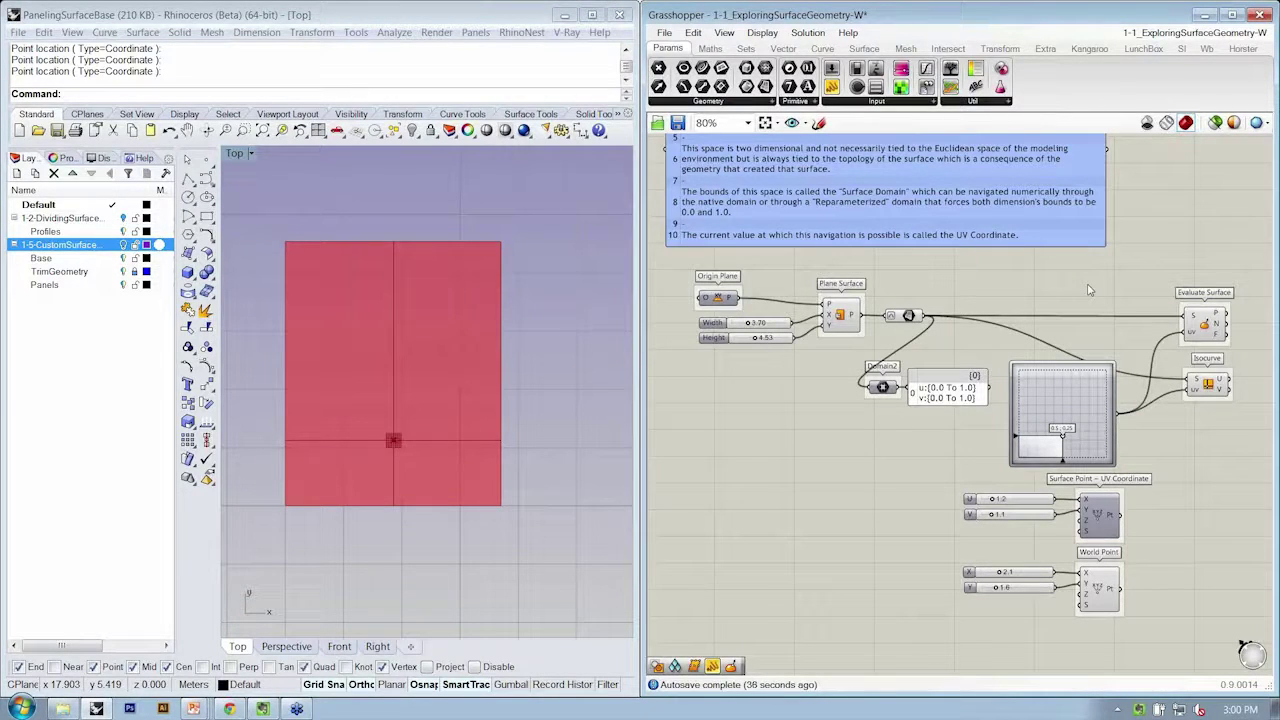
# Step: Switch to the modeLab slideshow and advance to the global (X,Y,Z) vs local (U,V) coordinates slide
pyautogui.hotkey('alt', 'Tab')
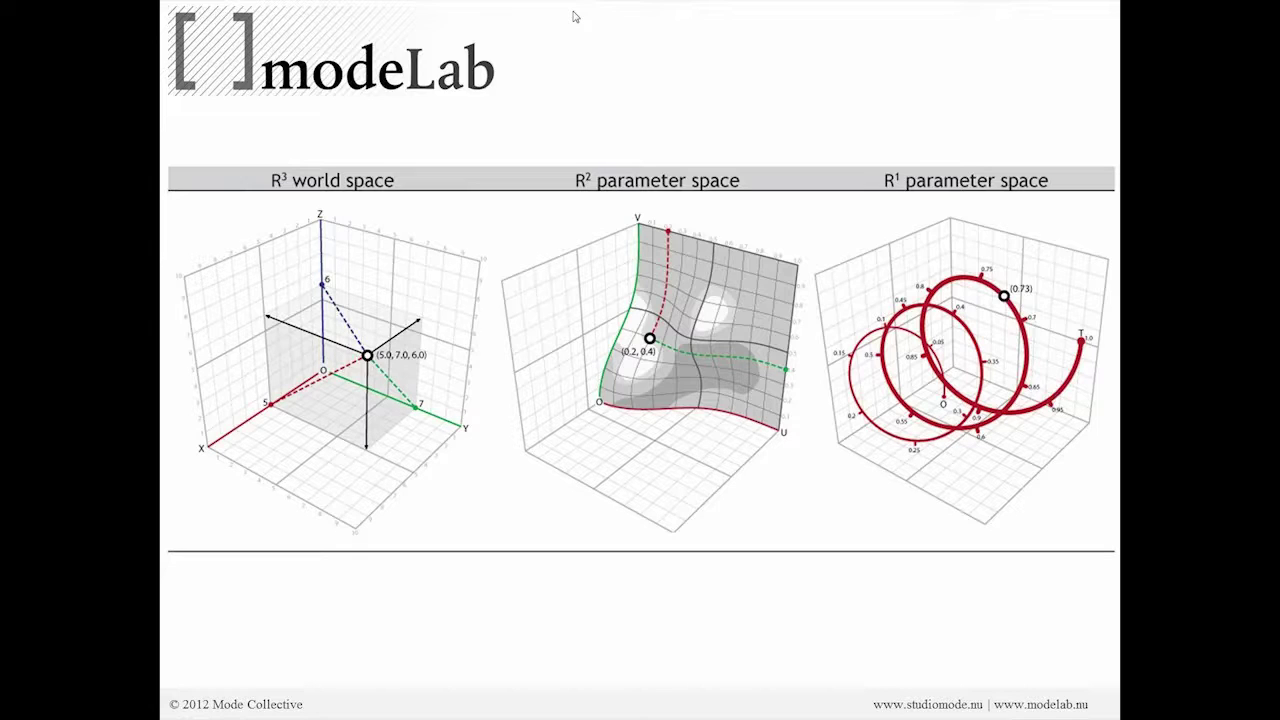
pyautogui.press('Right')
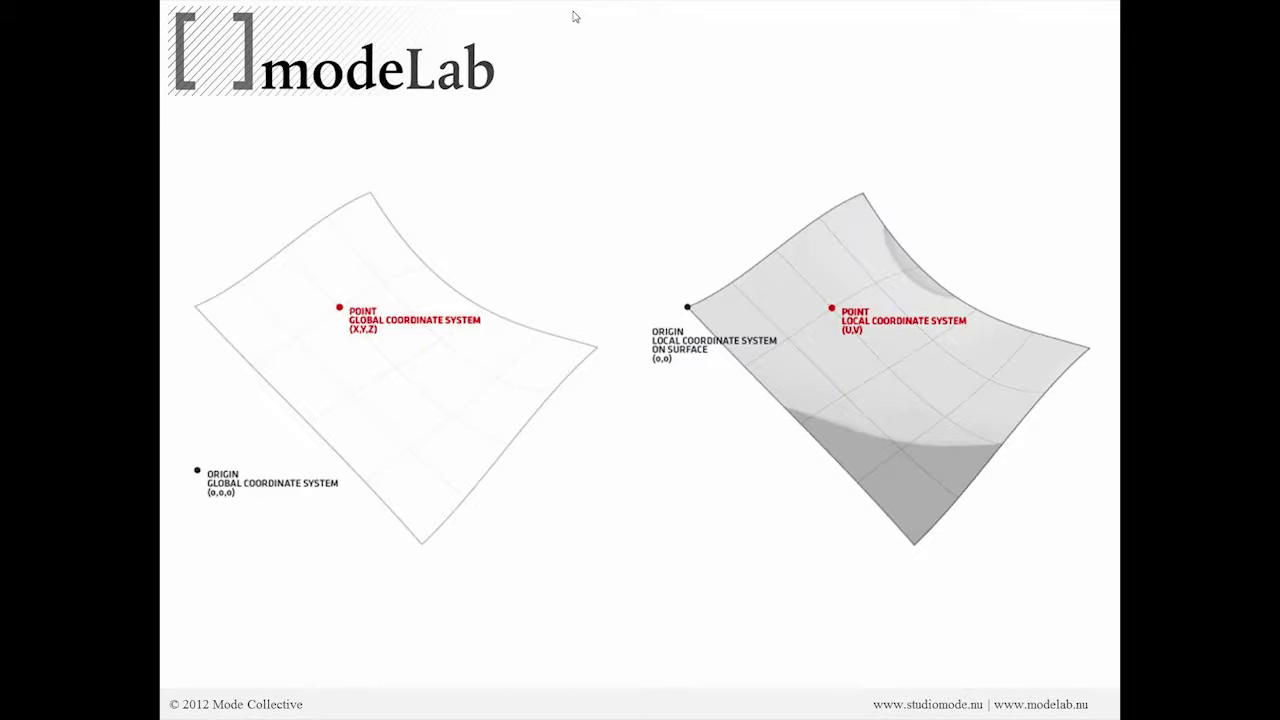
# Step: Step through the remaining modeLab slides, then return to the Rhino and Grasshopper windows
pyautogui.press('Right')
pyautogui.press('Right')
pyautogui.press('Left')
pyautogui.hotkey('alt', 'Tab')
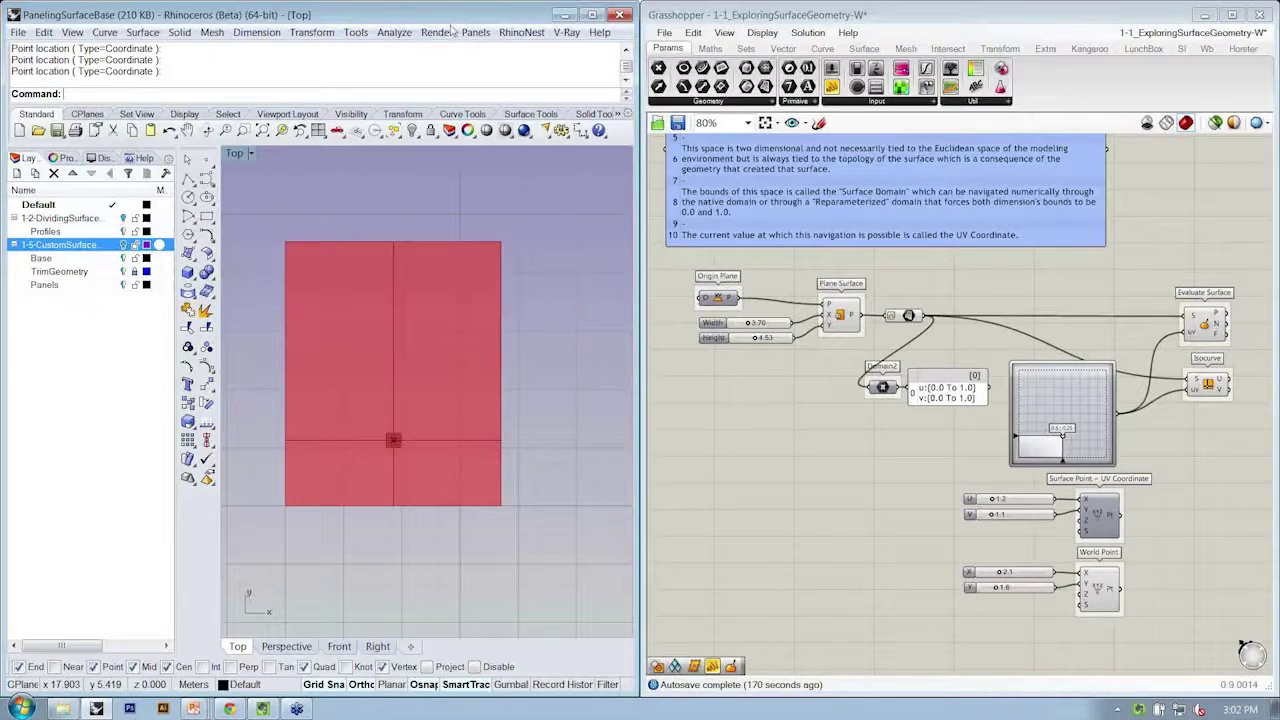
pyautogui.doubleClick(238, 153)
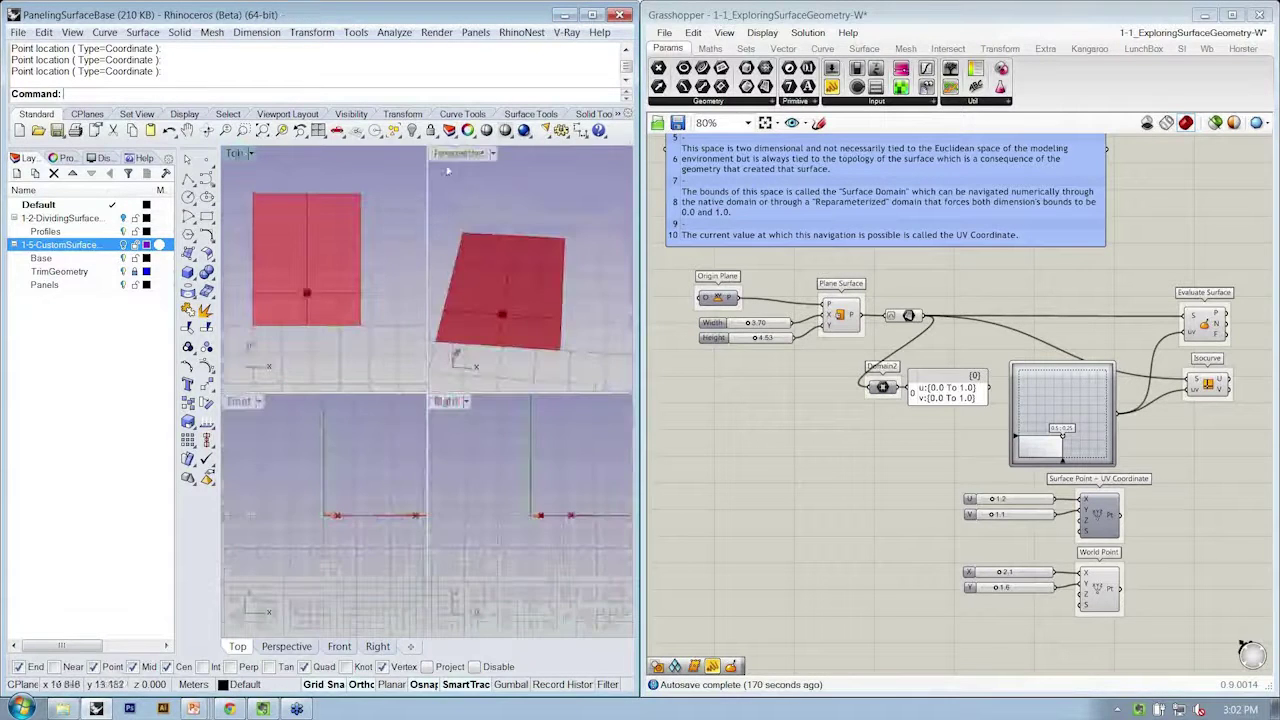
pyautogui.doubleClick(450, 153)
pyautogui.moveTo(248, 467); pyautogui.dragTo(429, 501, button='right')
pyautogui.scroll(5, 337, 451)
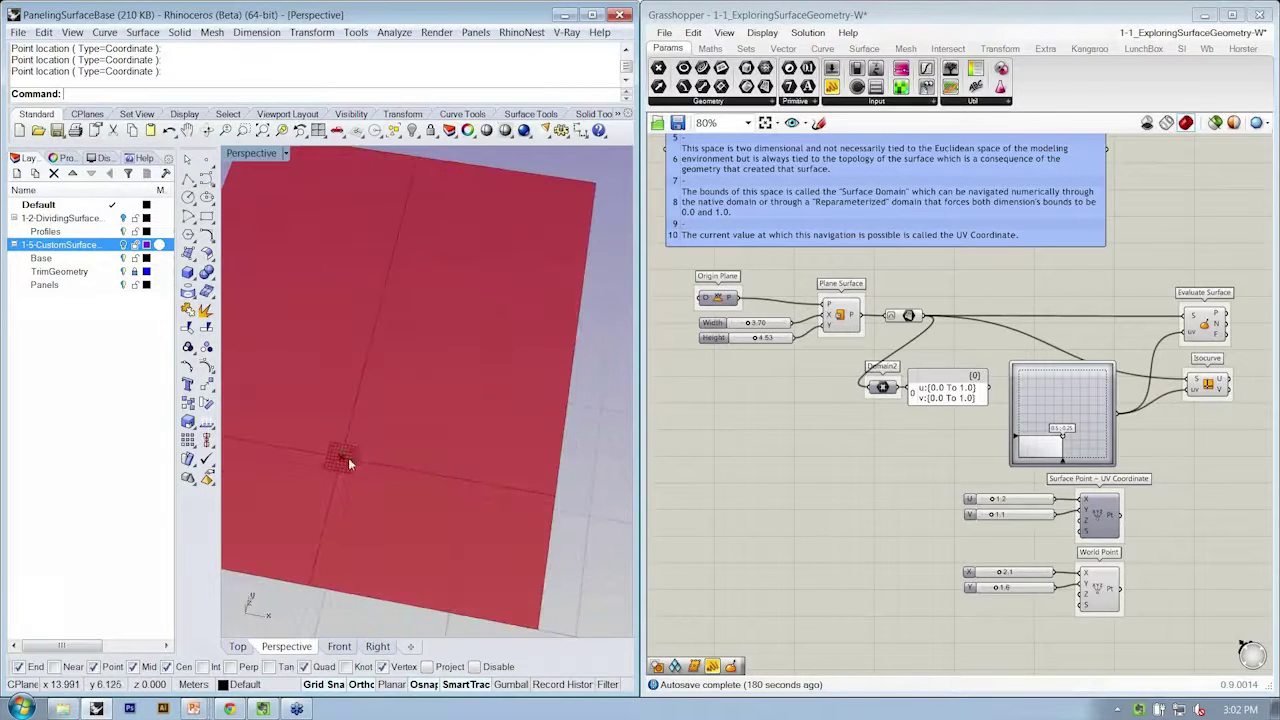
pyautogui.moveTo(337, 457); pyautogui.dragTo(409, 500, button='right')
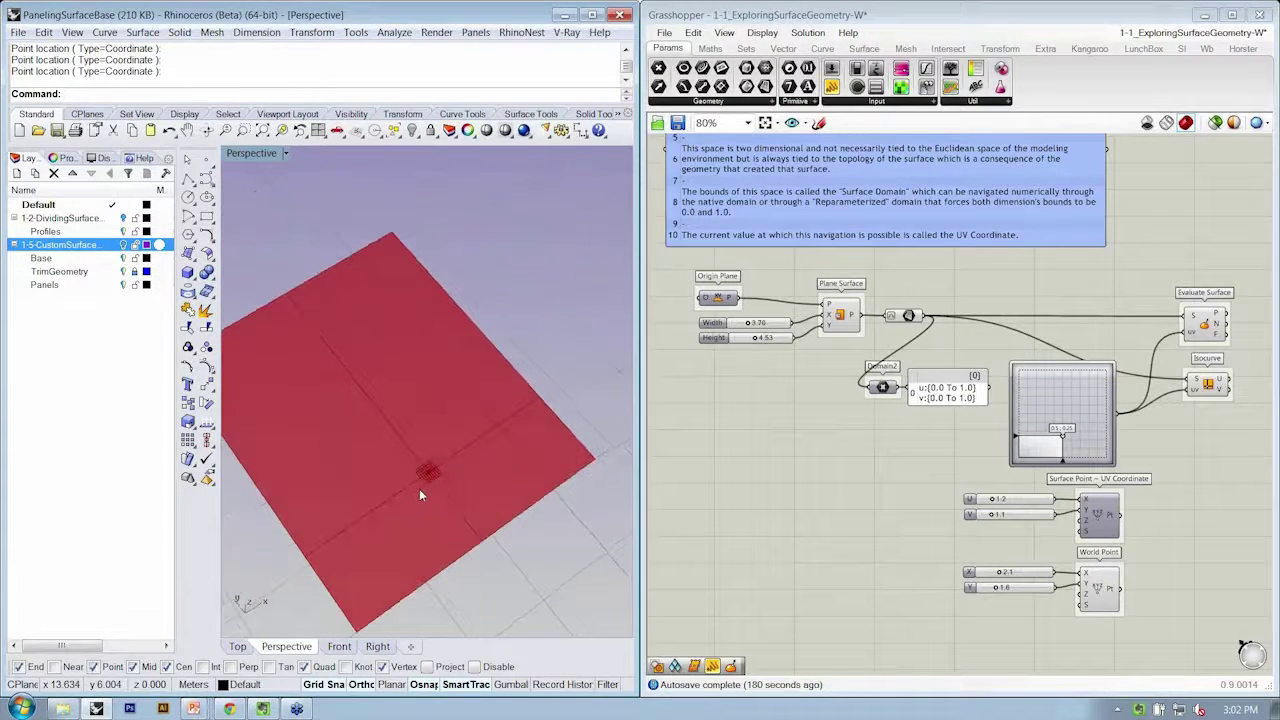
pyautogui.scroll(3, 414, 494)
pyautogui.scroll(2, 987, 348)
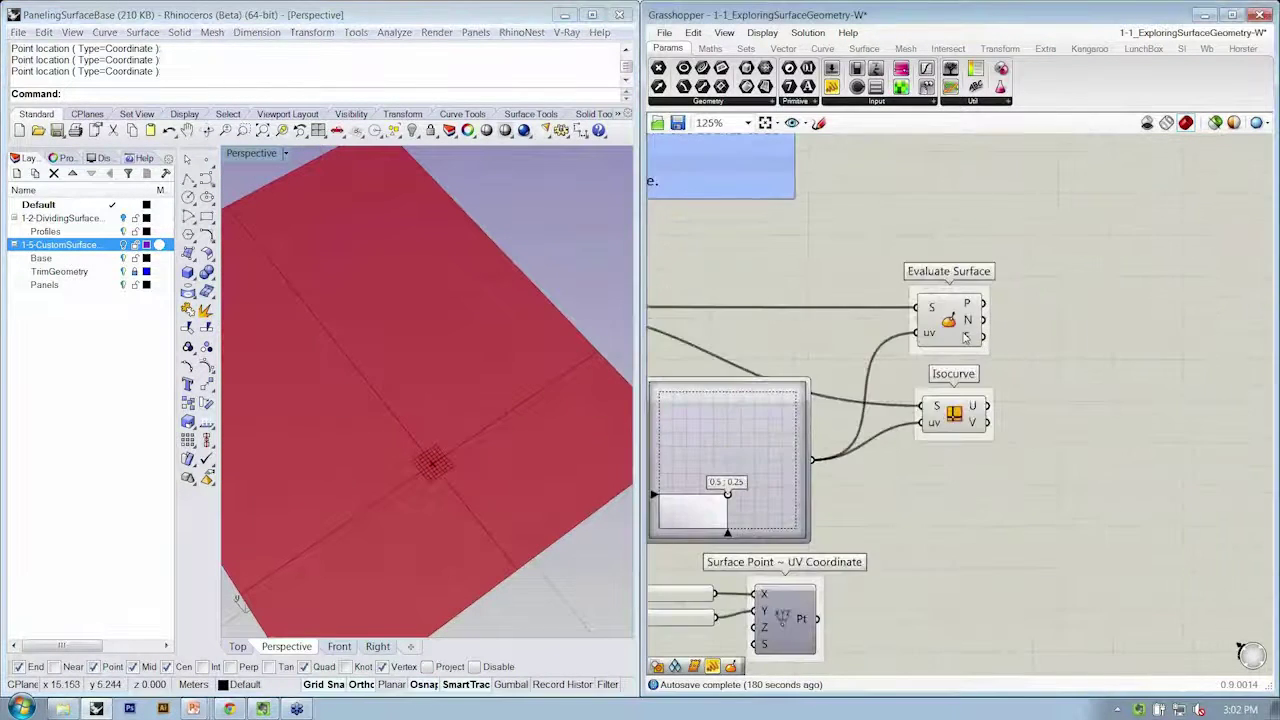
pyautogui.moveTo(966, 338)
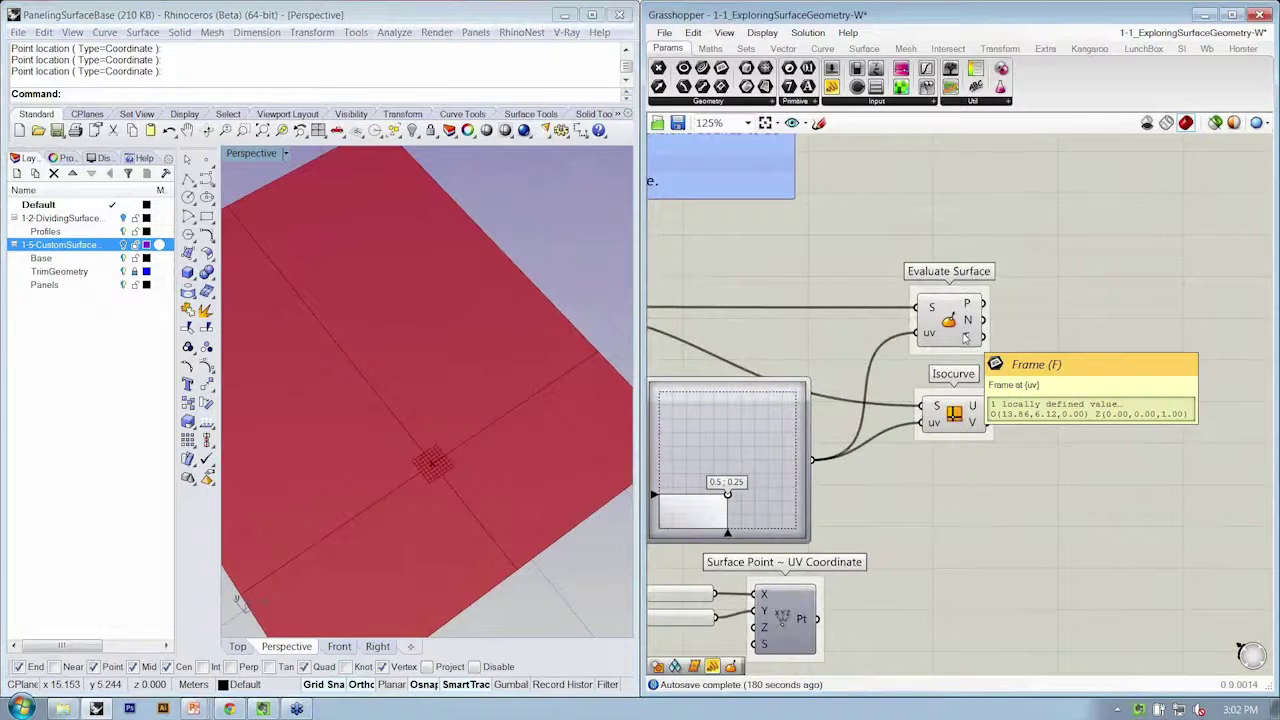
pyautogui.moveTo(434, 463); pyautogui.dragTo(401, 443, button='right')
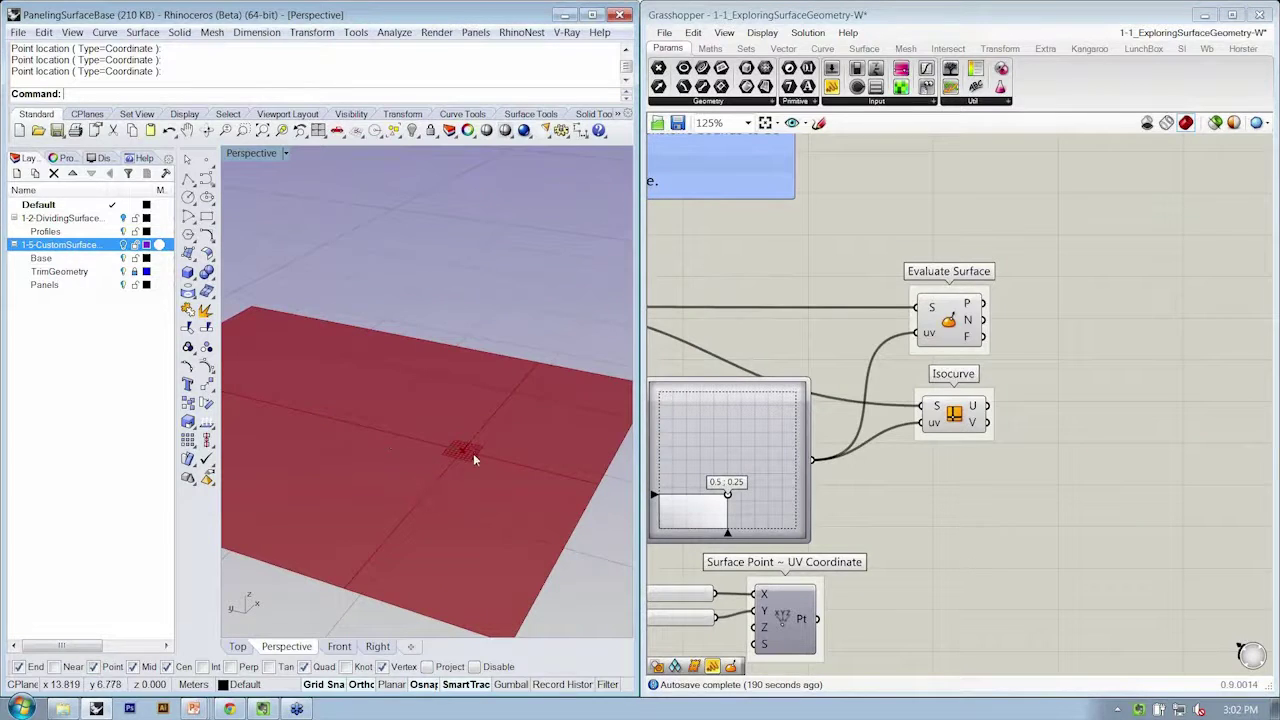
pyautogui.moveTo(508, 466); pyautogui.dragTo(503, 486, button='right')
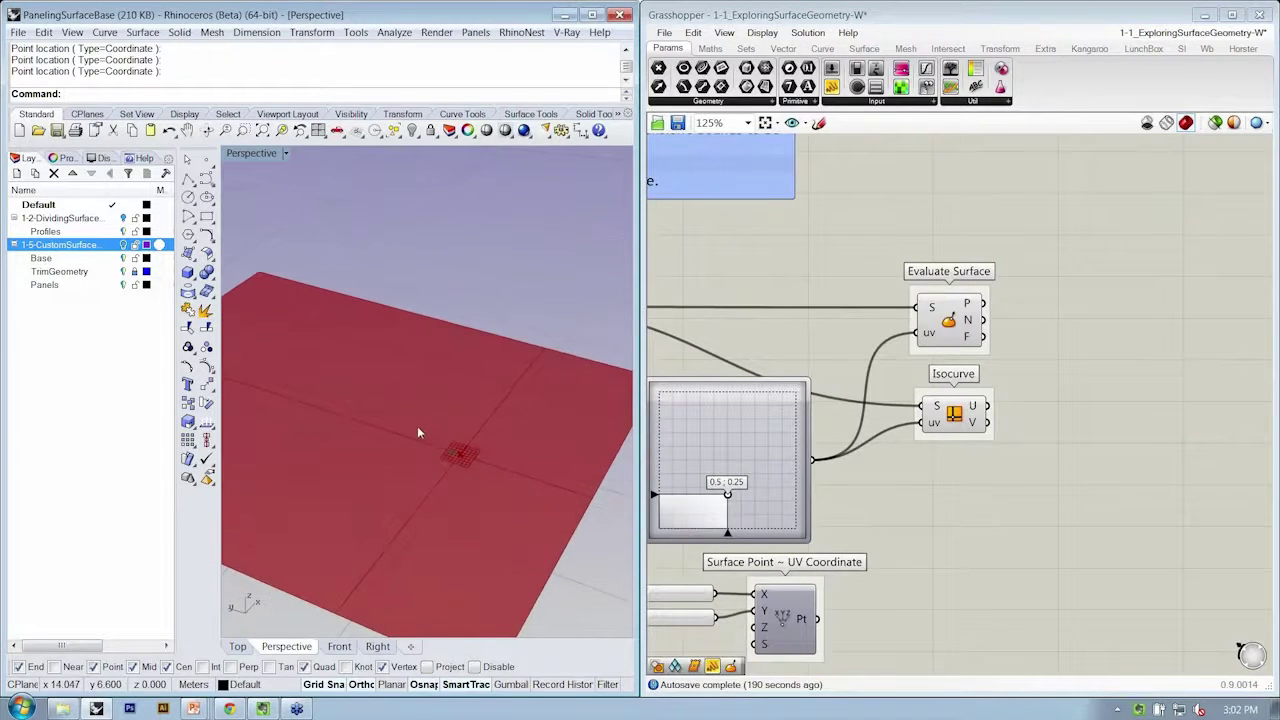
pyautogui.scroll(-3, 440, 490)
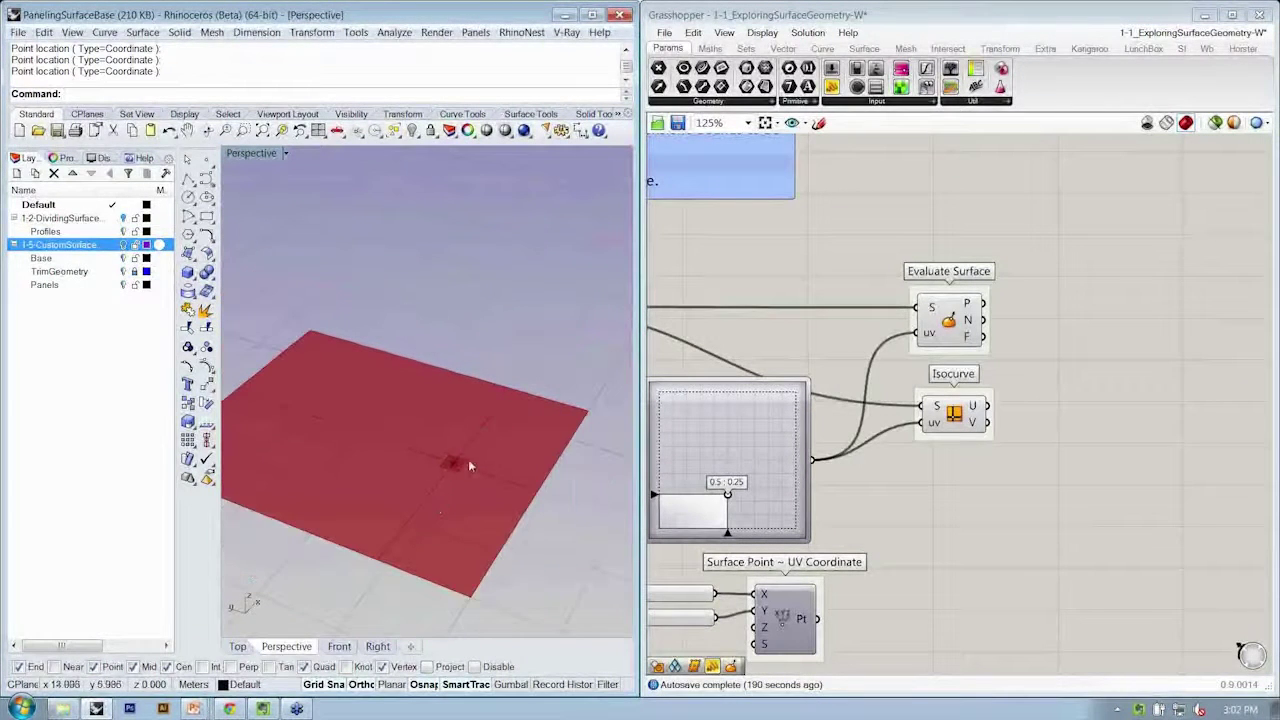
pyautogui.scroll(5, 465, 458)
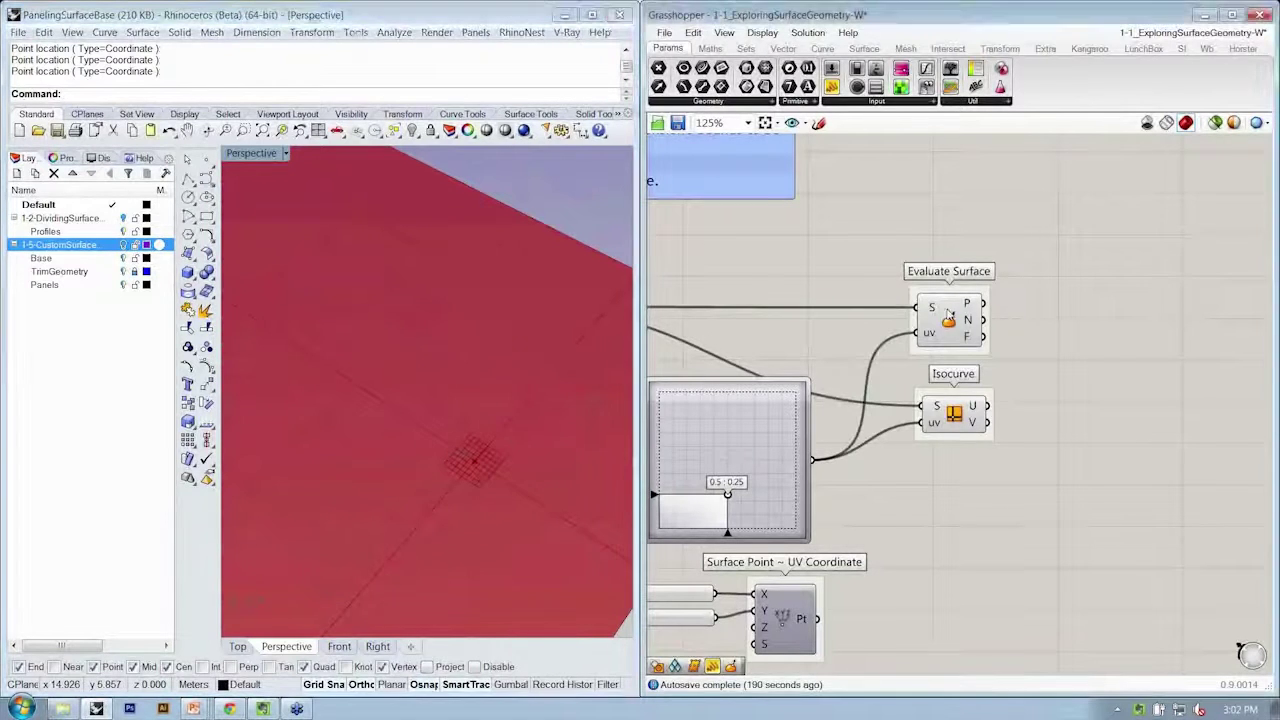
pyautogui.click(948, 313)
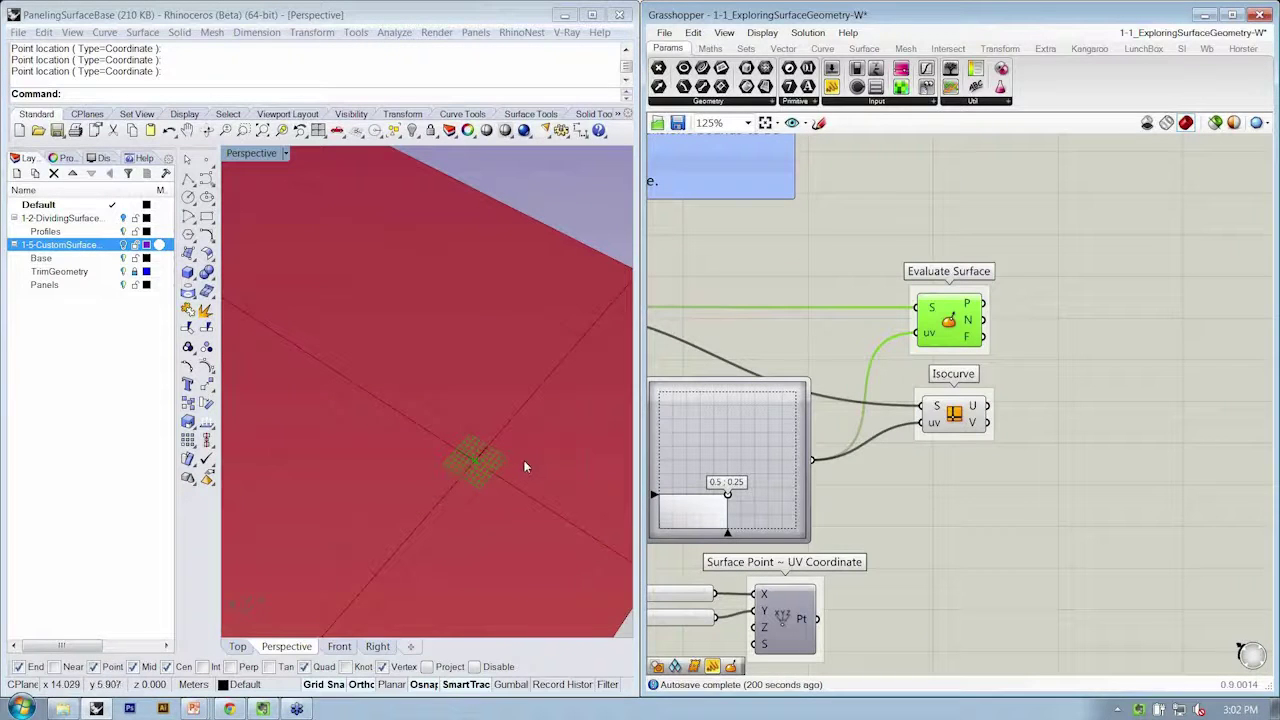
pyautogui.moveTo(520, 466)
pyautogui.mouseDown(button='right')
pyautogui.moveTo(531, 394)
pyautogui.moveTo(511, 493)
pyautogui.moveTo(482, 502)
pyautogui.moveTo(492, 447)
pyautogui.moveTo(486, 491)
pyautogui.moveTo(513, 444)
pyautogui.mouseUp(button='right')
pyautogui.scroll(3, 490, 465)
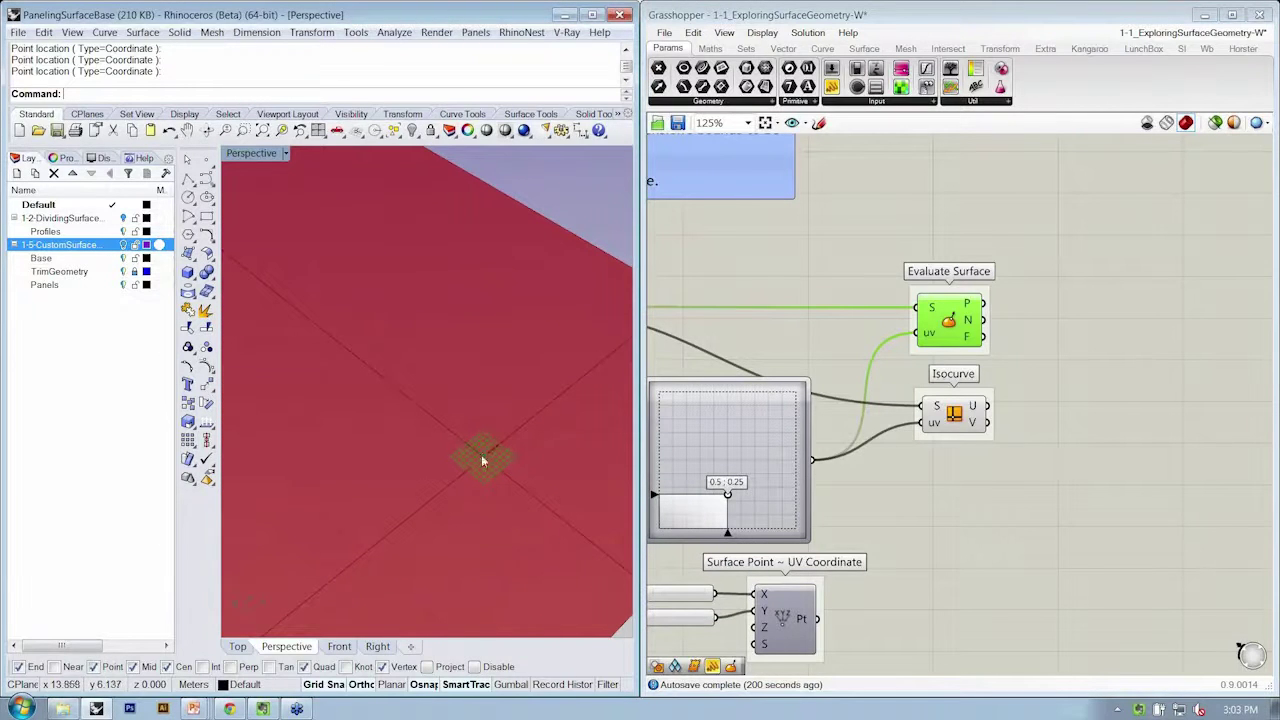
pyautogui.scroll(2, 474, 469)
pyautogui.moveTo(474, 469); pyautogui.dragTo(386, 478, button='right')
pyautogui.scroll(-4, 365, 460)
pyautogui.scroll(2, 357, 438)
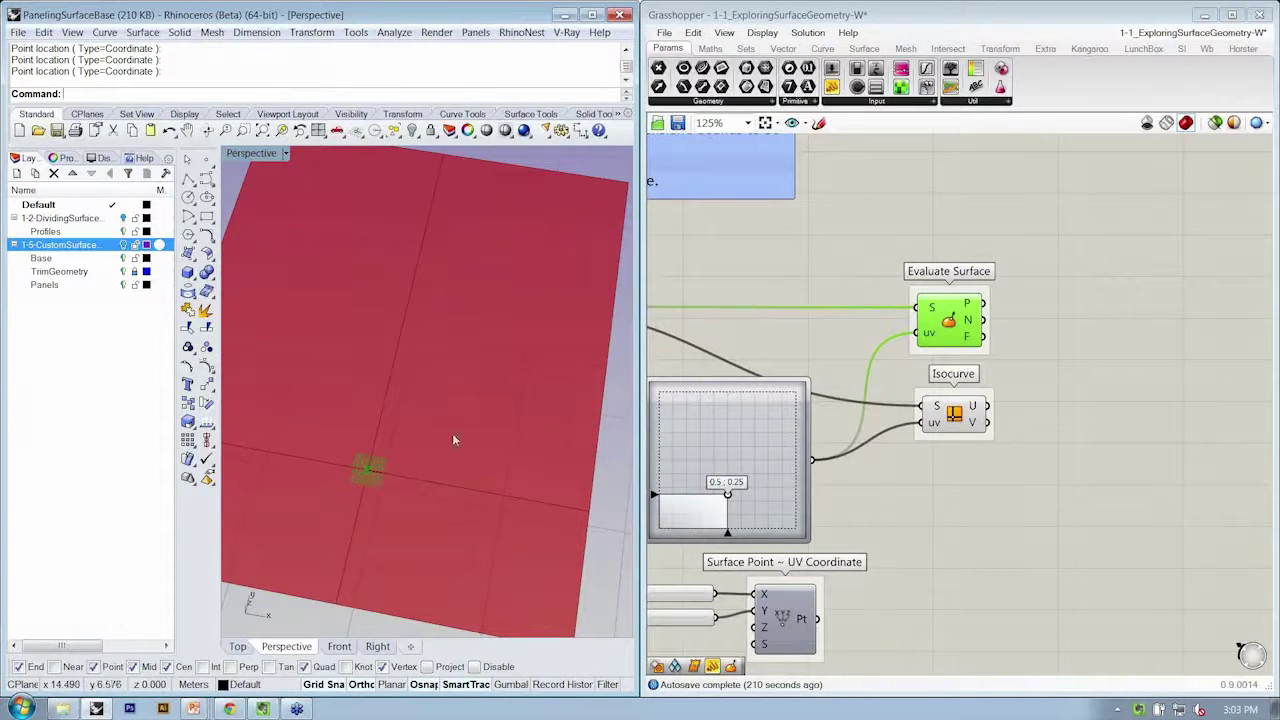
pyautogui.moveTo(417, 420); pyautogui.dragTo(441, 463, button='right')
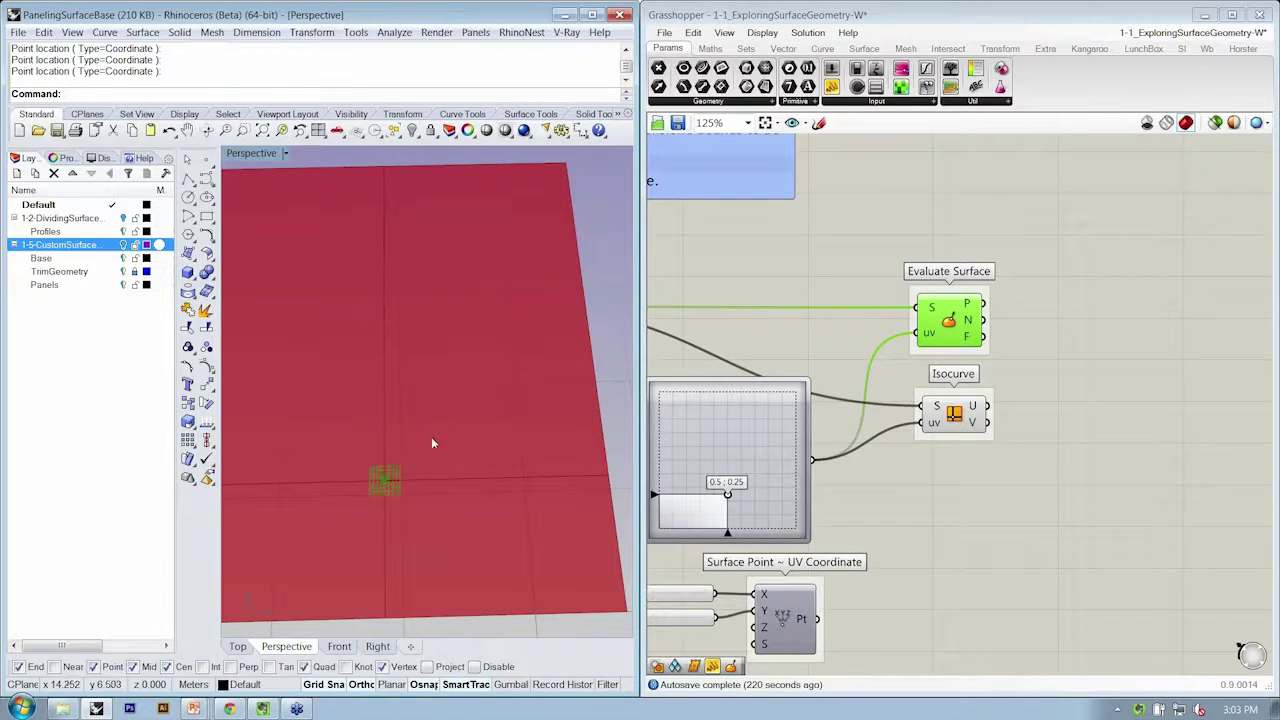
# Step: Place a Text Tag 3D component from Vector > Point on the canvas
pyautogui.click(932, 480)
pyautogui.moveTo(932, 480); pyautogui.dragTo(922, 492, button='right')
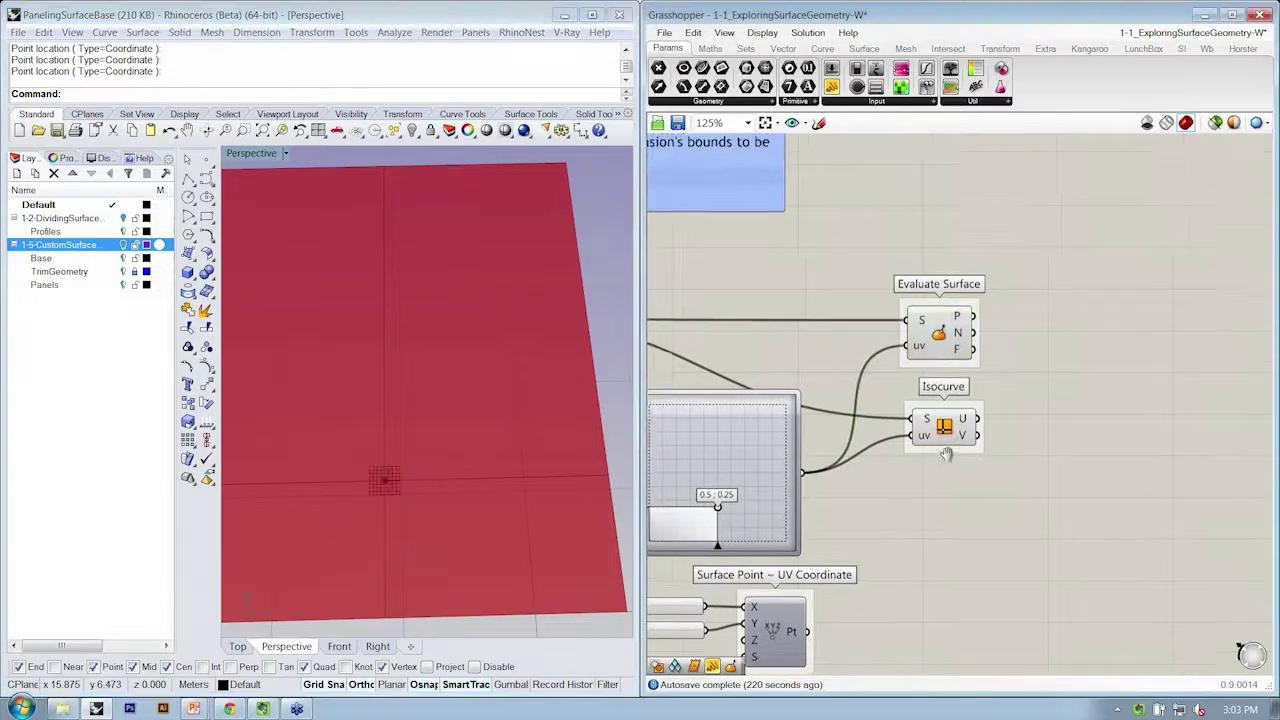
pyautogui.click(787, 49)
pyautogui.click(955, 102)
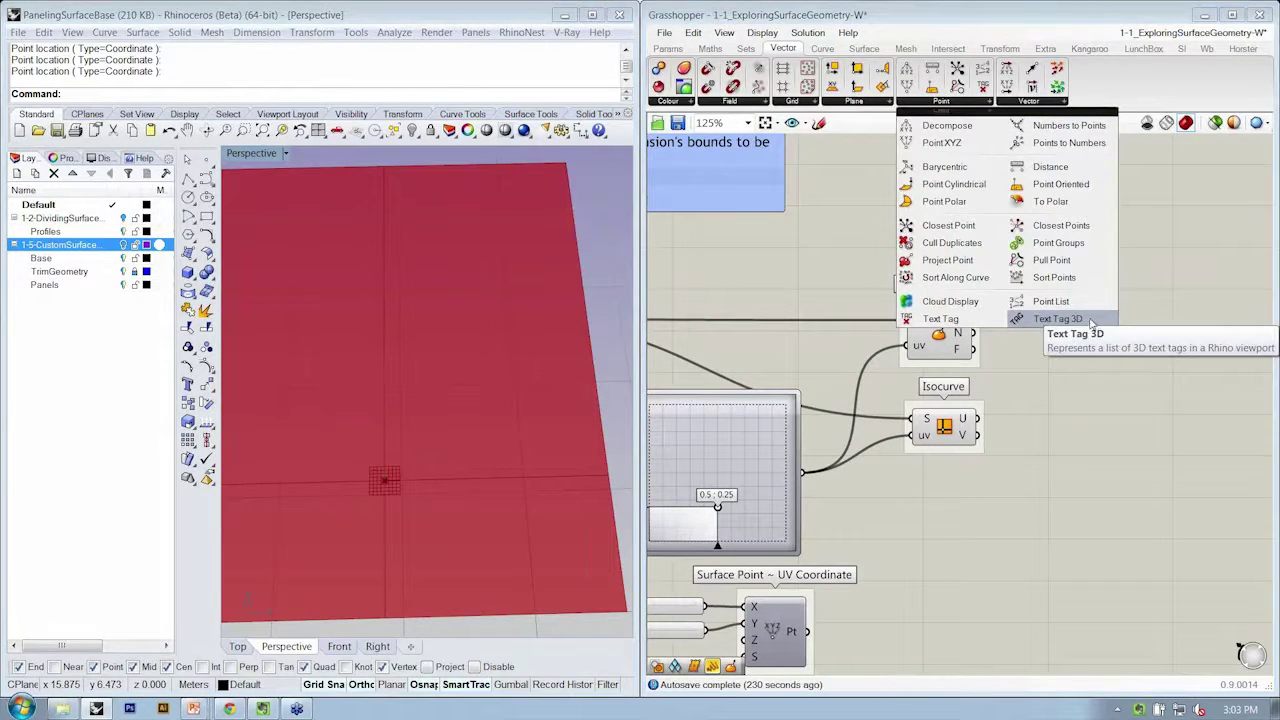
pyautogui.click(1097, 320)
pyautogui.click(1108, 300)
pyautogui.click(1123, 296)
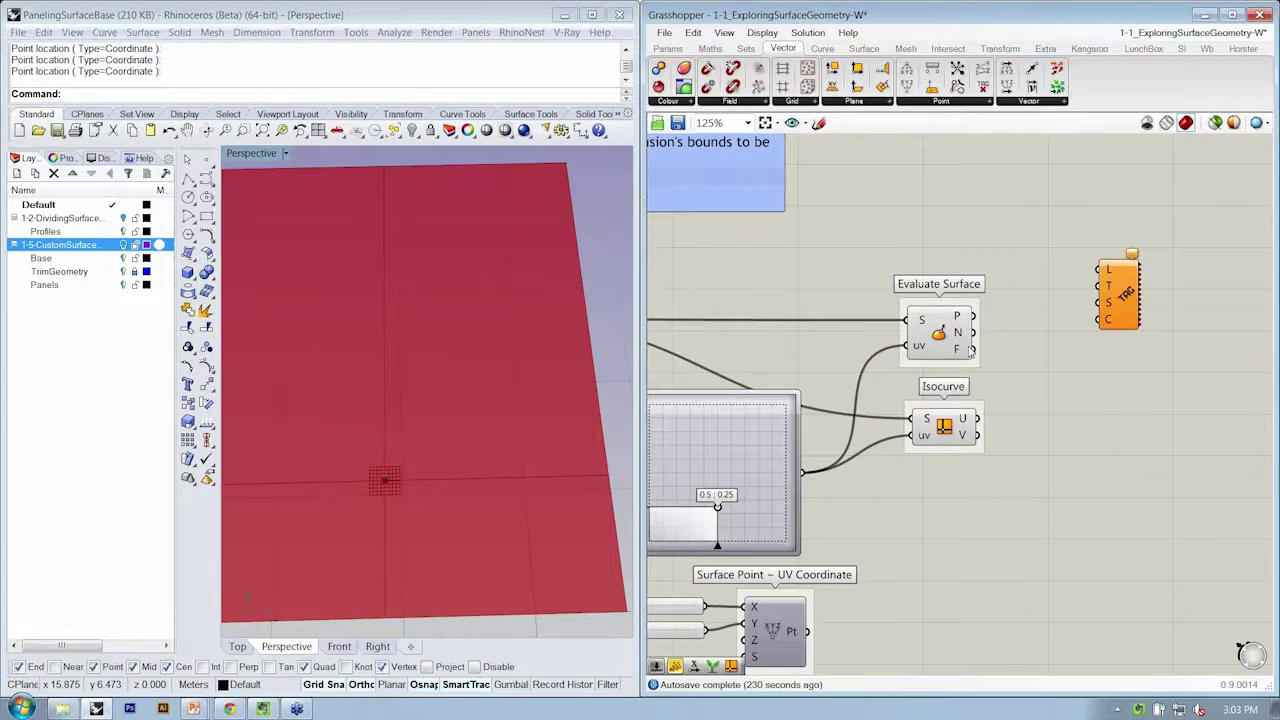
# Step: Wire the Evaluate Surface frame into the tag's L input and the UV coordinate into T
pyautogui.moveTo(974, 350); pyautogui.dragTo(1100, 270)
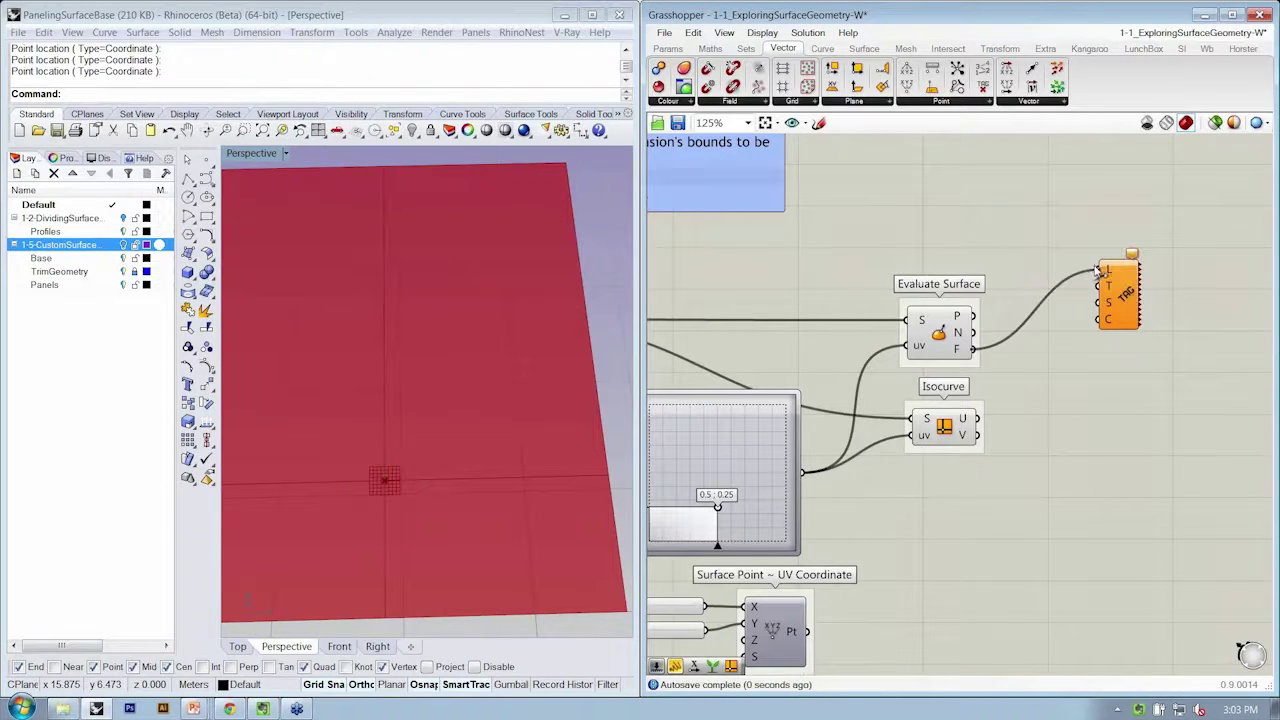
pyautogui.moveTo(1115, 318); pyautogui.dragTo(806, 476)
pyautogui.moveTo(1120, 445); pyautogui.dragTo(1140, 477)
pyautogui.scroll(-8, 451, 421)
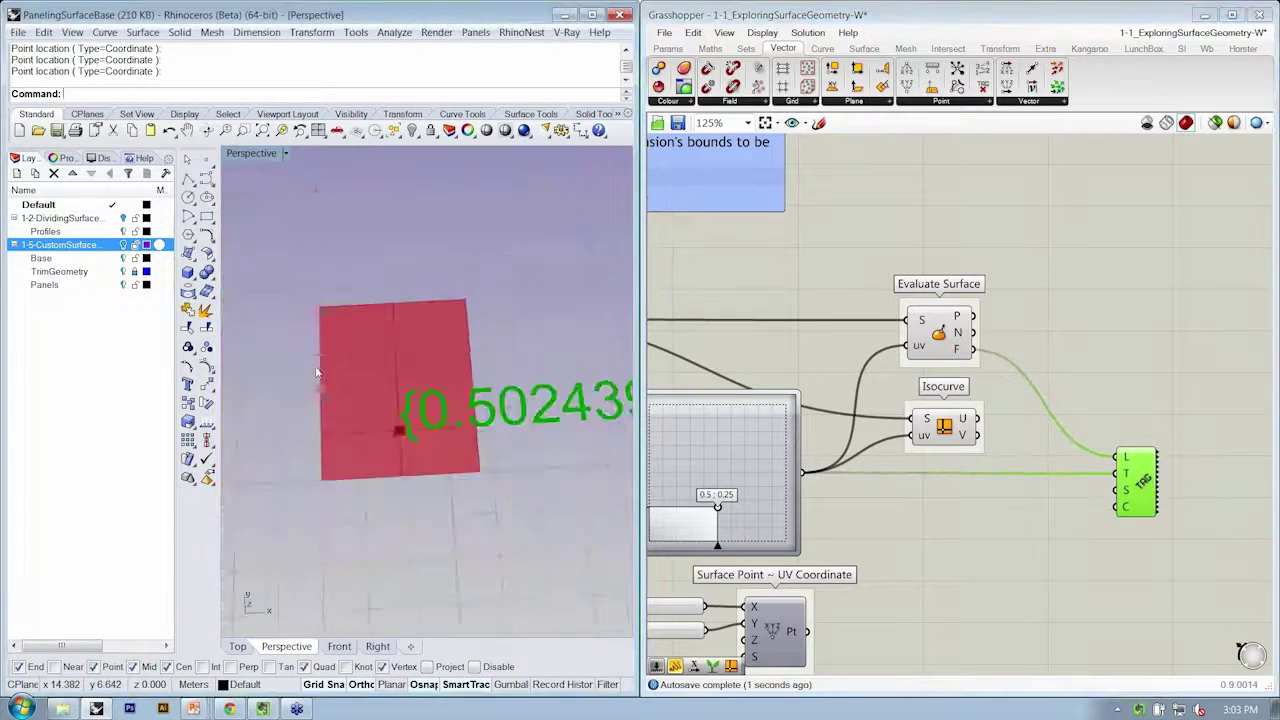
pyautogui.scroll(3, 440, 402)
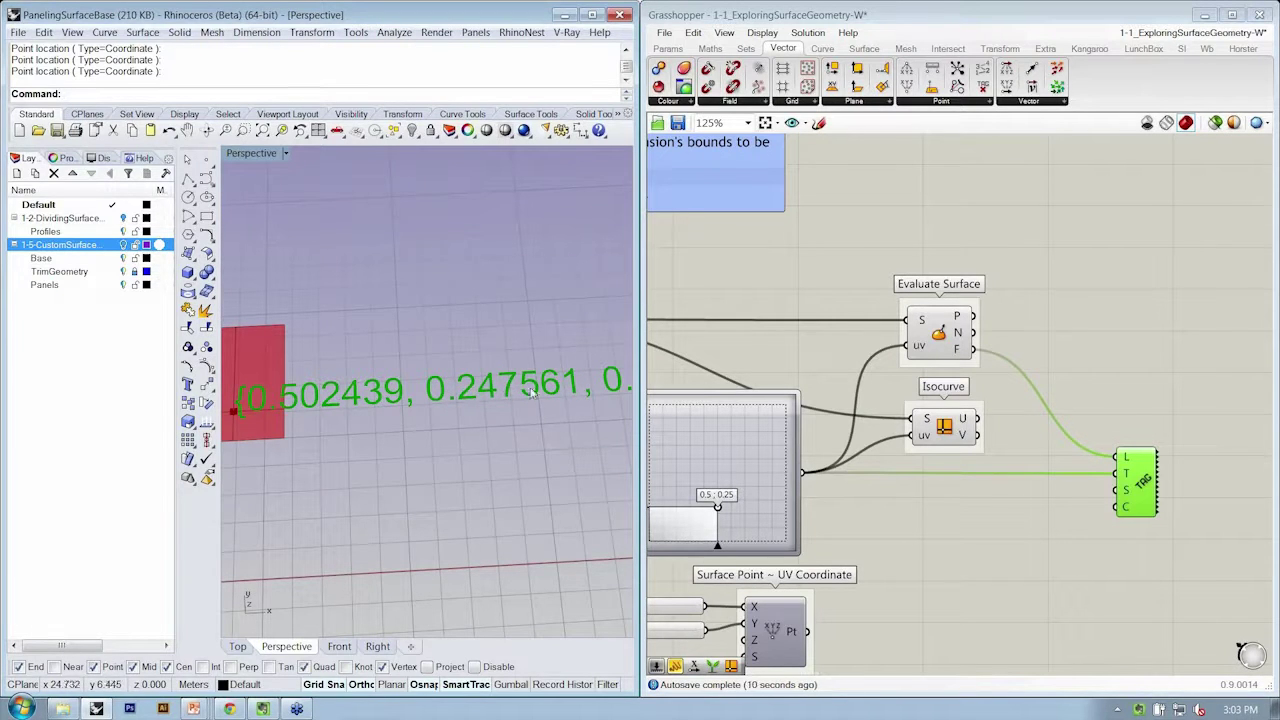
# Step: Connect a new Number Slider to the tag's S input and set it to 0.194
pyautogui.moveTo(297, 414); pyautogui.dragTo(316, 454, button='right')
pyautogui.scroll(3, 720, 62)
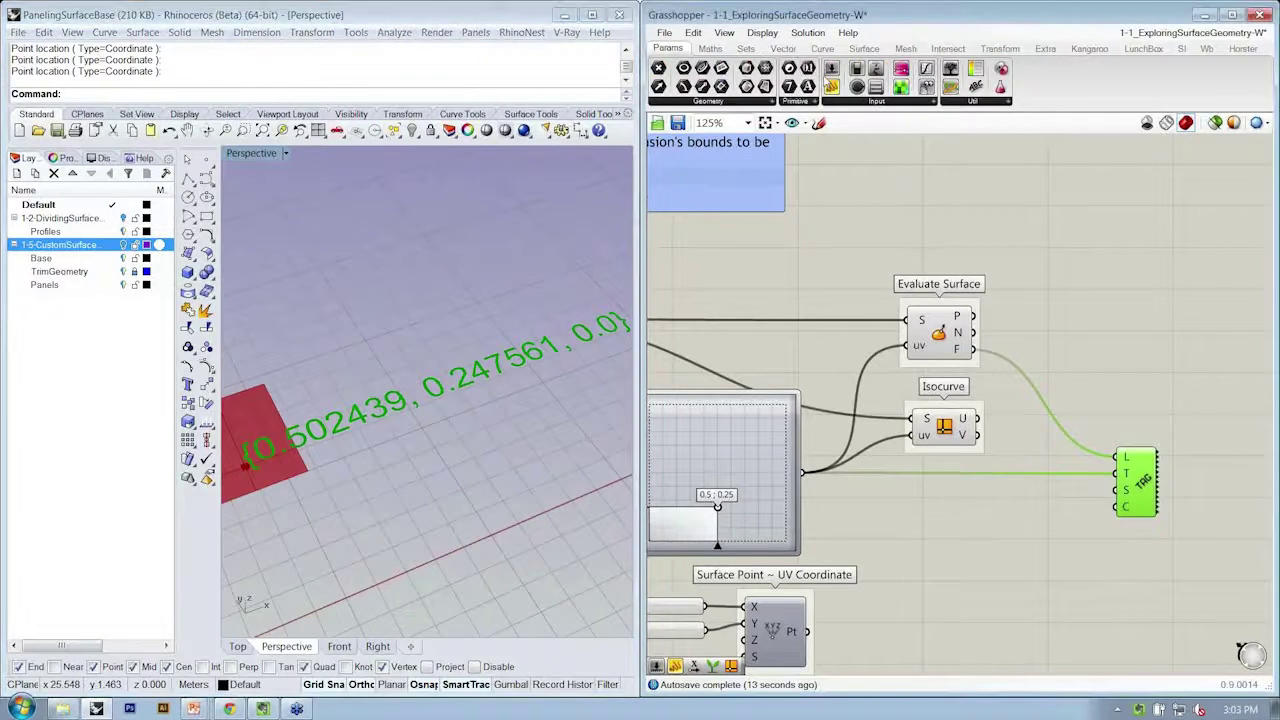
pyautogui.moveTo(991, 515); pyautogui.dragTo(1114, 491)
pyautogui.moveTo(989, 511); pyautogui.dragTo(985, 511)
pyautogui.moveTo(538, 426); pyautogui.dragTo(401, 381, button='right')
# Step: Drag the MD slider point to 0.2, 0.75 in the maximized Top view, making the tag read {0.2, 0.754878, 0.0}
pyautogui.scroll(5, 401, 381)
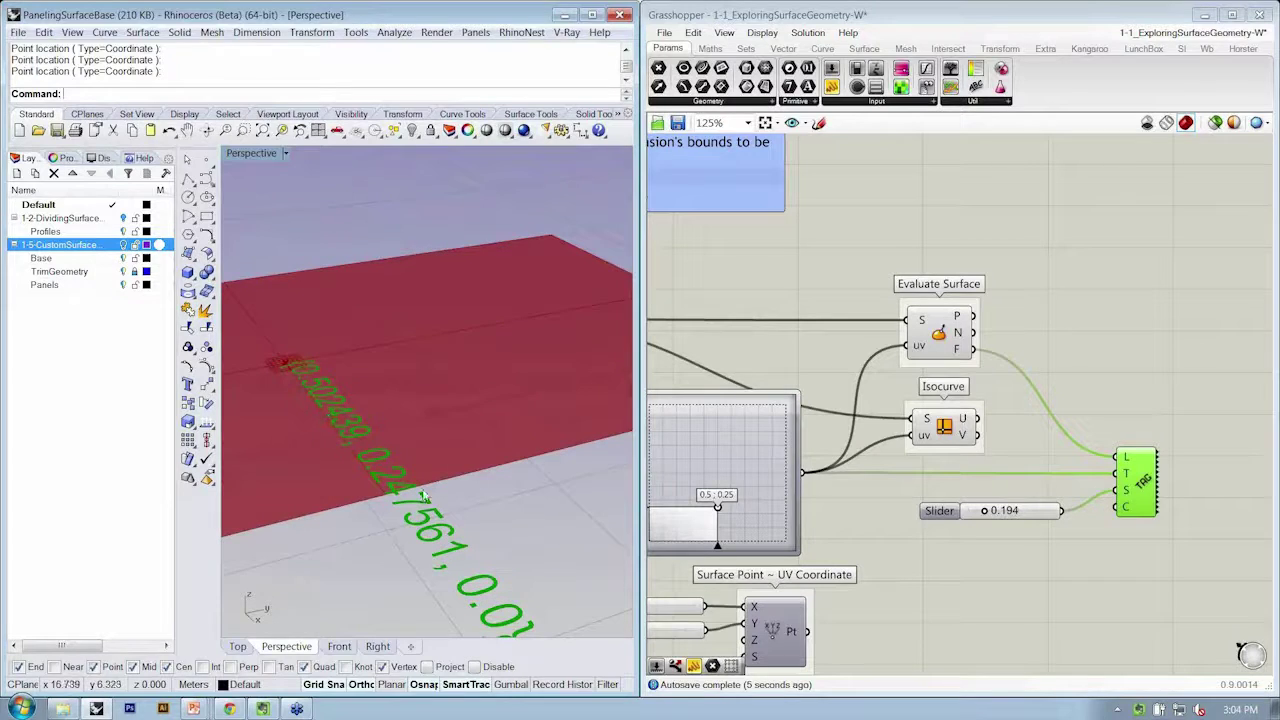
pyautogui.moveTo(338, 400); pyautogui.dragTo(326, 420, button='right')
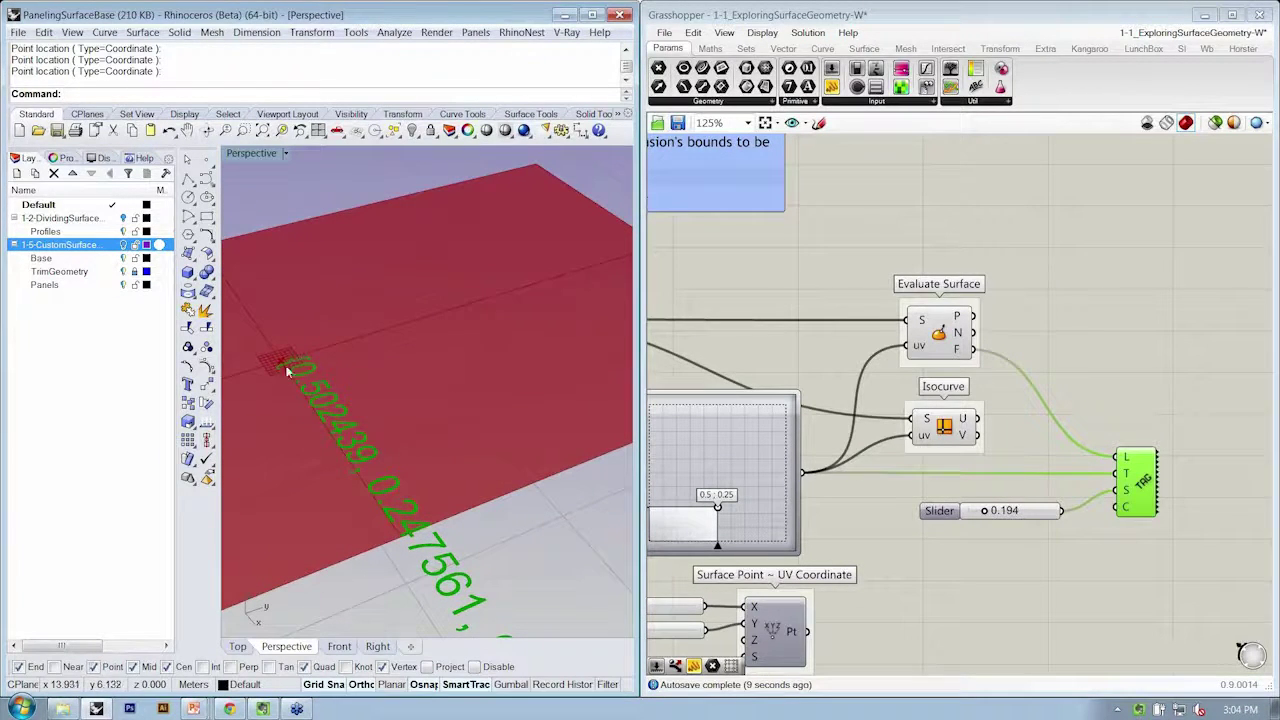
pyautogui.moveTo(287, 372); pyautogui.dragTo(281, 396, button='right')
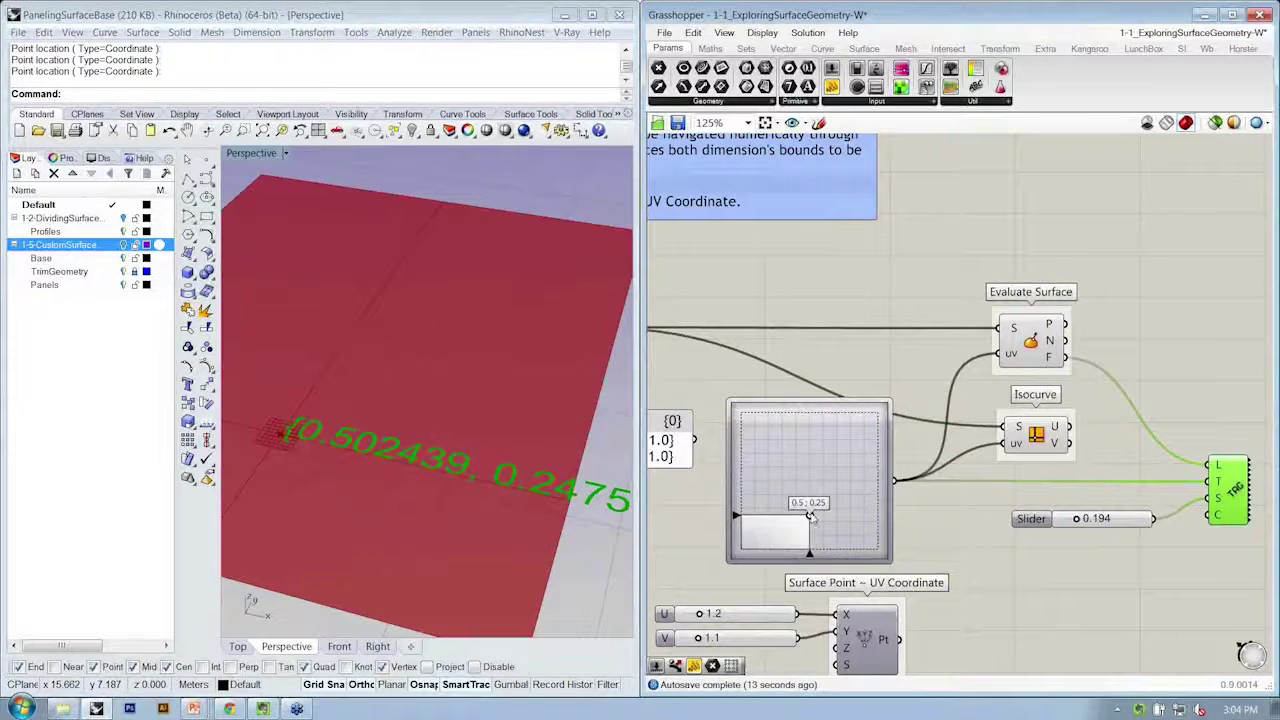
pyautogui.moveTo(810, 515); pyautogui.dragTo(777, 500)
pyautogui.moveTo(610, 445); pyautogui.dragTo(487, 443, button='right')
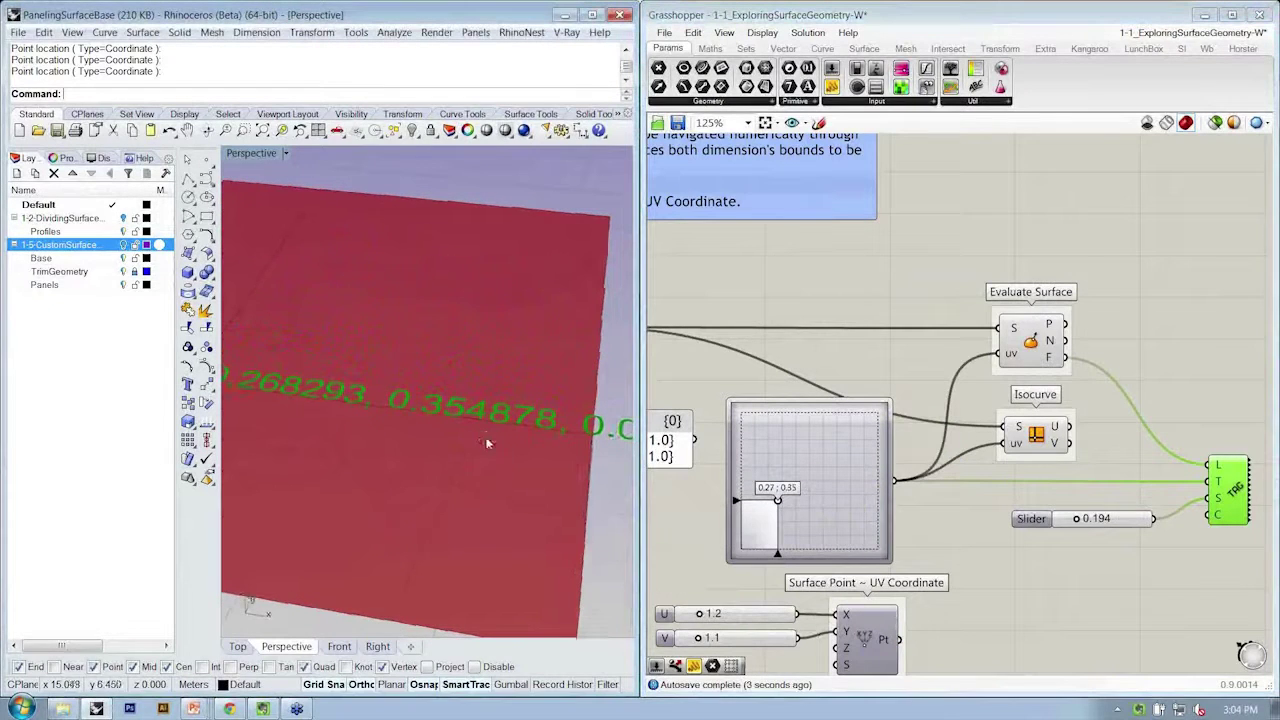
pyautogui.doubleClick(262, 155)
pyautogui.doubleClick(231, 154)
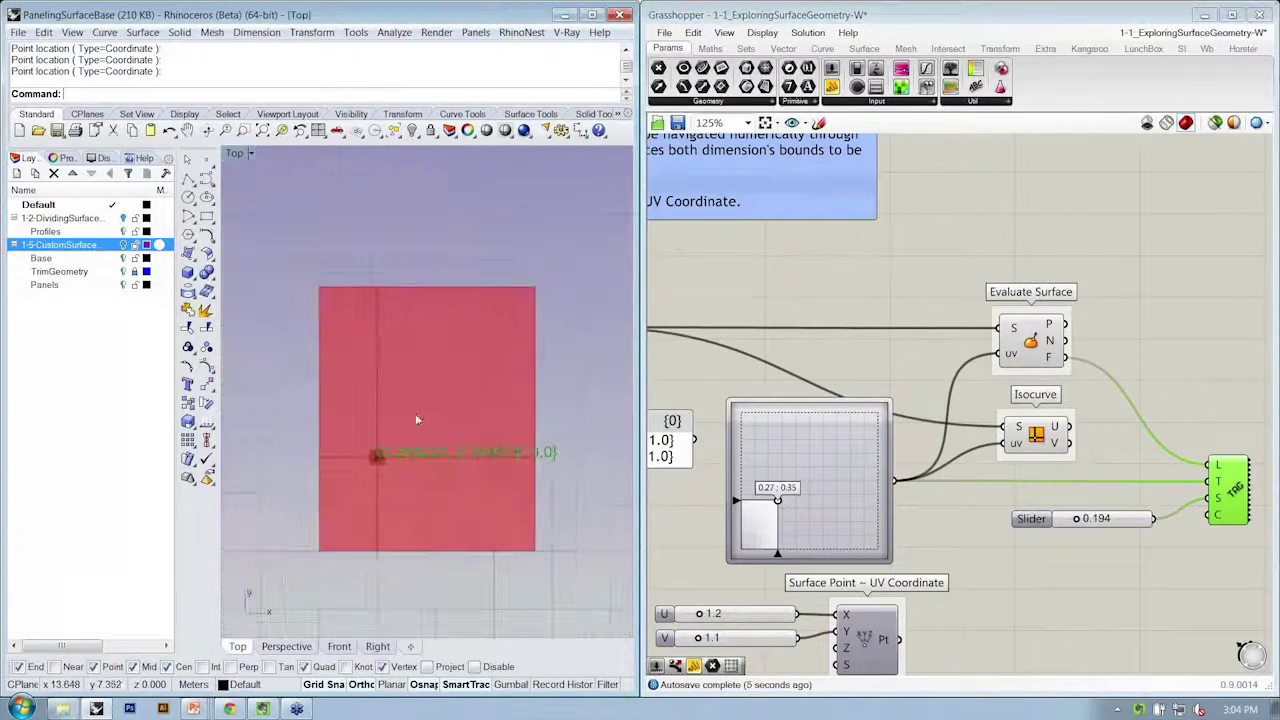
pyautogui.scroll(2, 417, 421)
pyautogui.moveTo(777, 500); pyautogui.dragTo(770, 450)
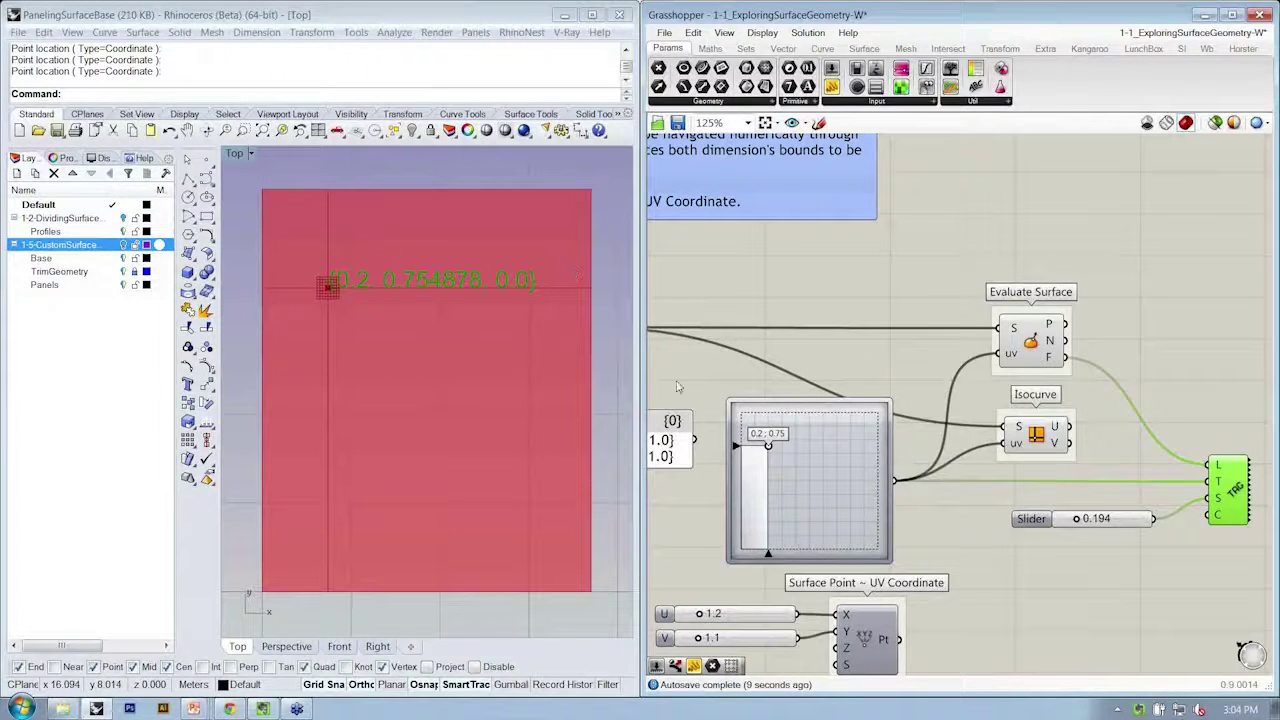
# Step: Deselect the text tag component and save the Grasshopper definition with Ctrl+S
pyautogui.scroll(-4, 1015, 428)
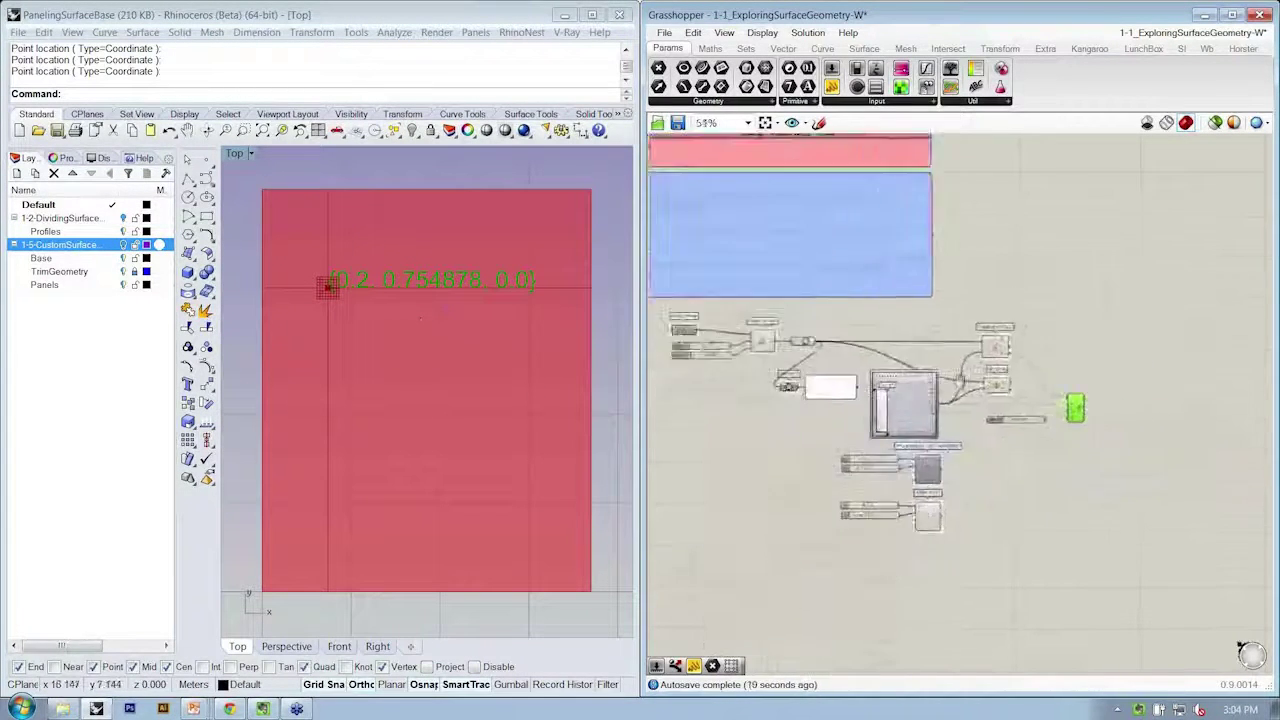
pyautogui.scroll(1, 1015, 430)
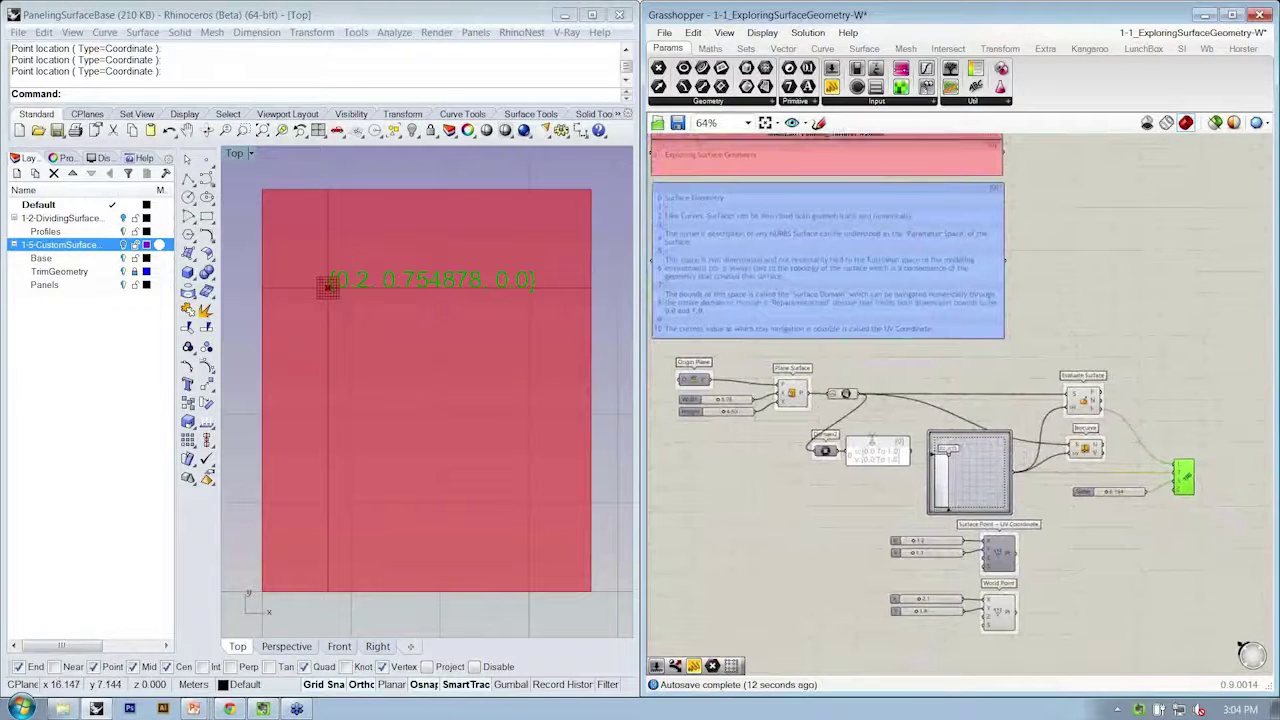
pyautogui.click(1093, 298)
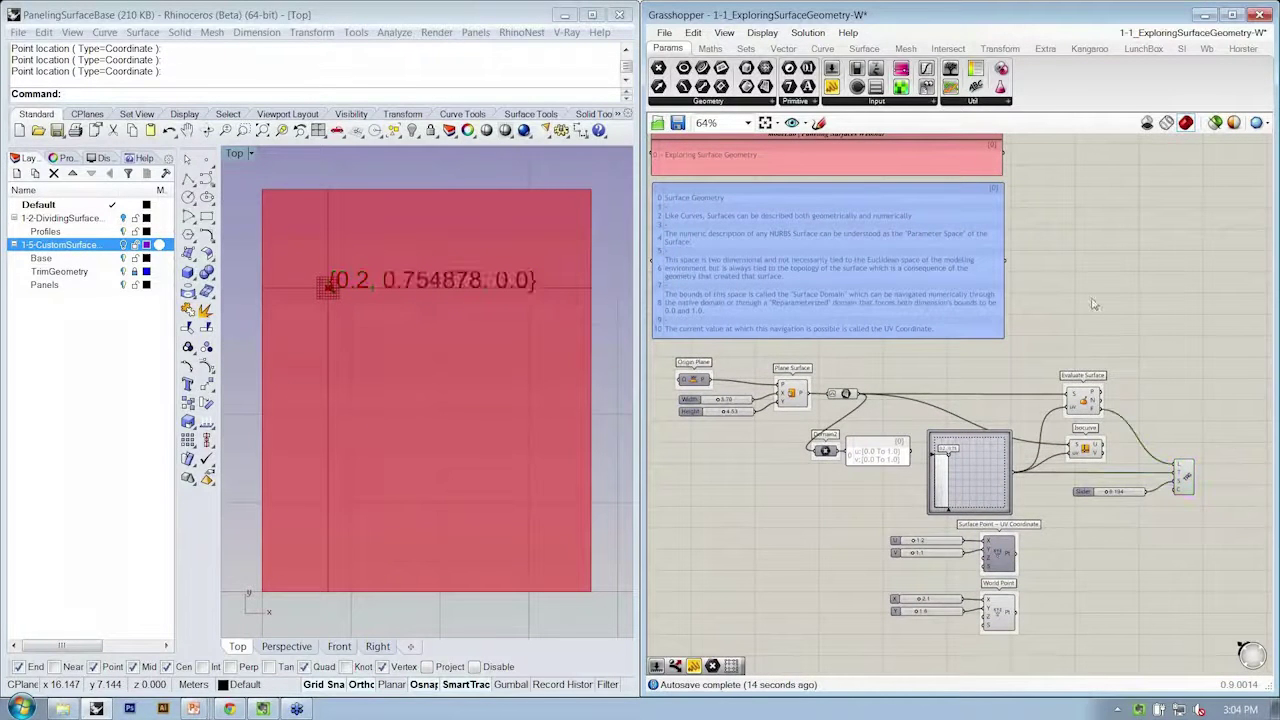
pyautogui.hotkey('ctrl', 's')
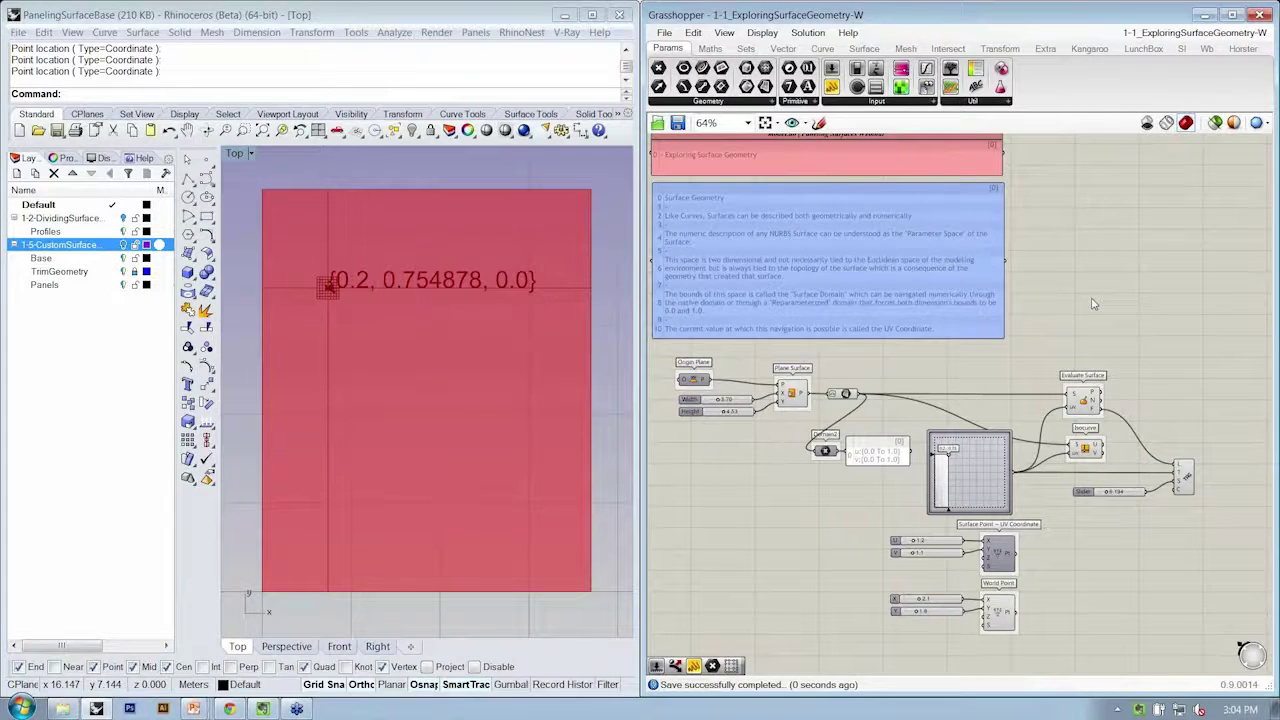